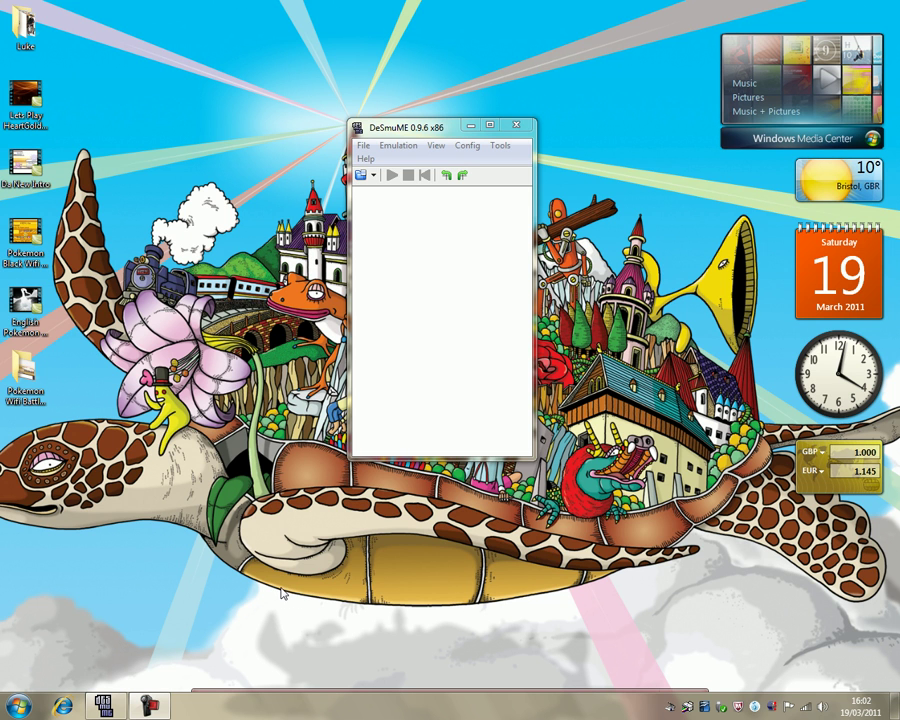
# Step: Review the external firmware image option in the emulation settings and accept the dialog
pyautogui.moveTo(280, 690)
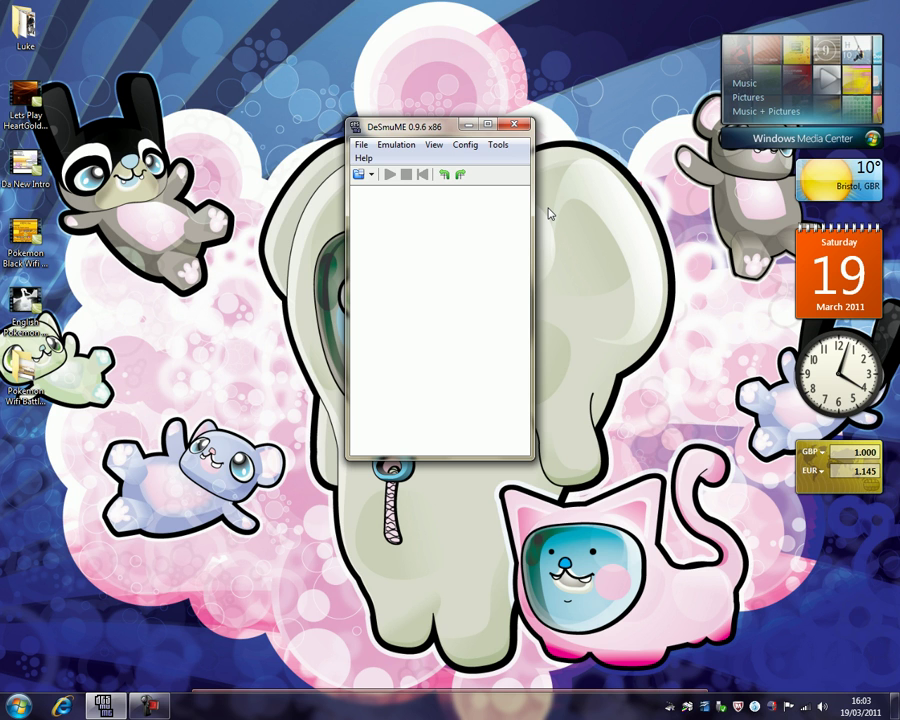
pyautogui.click(464, 148)
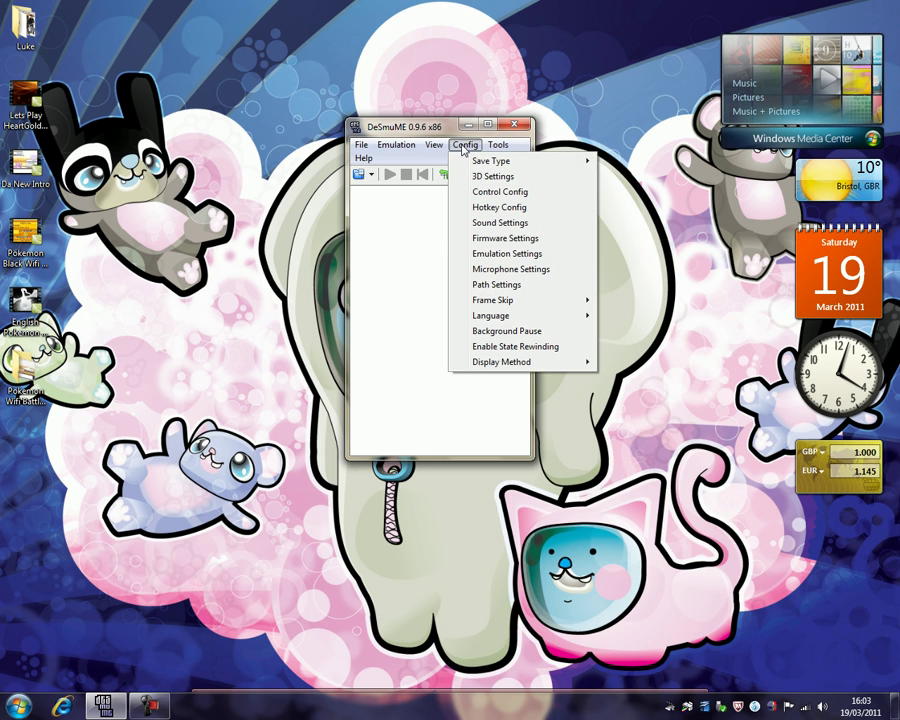
pyautogui.click(556, 255)
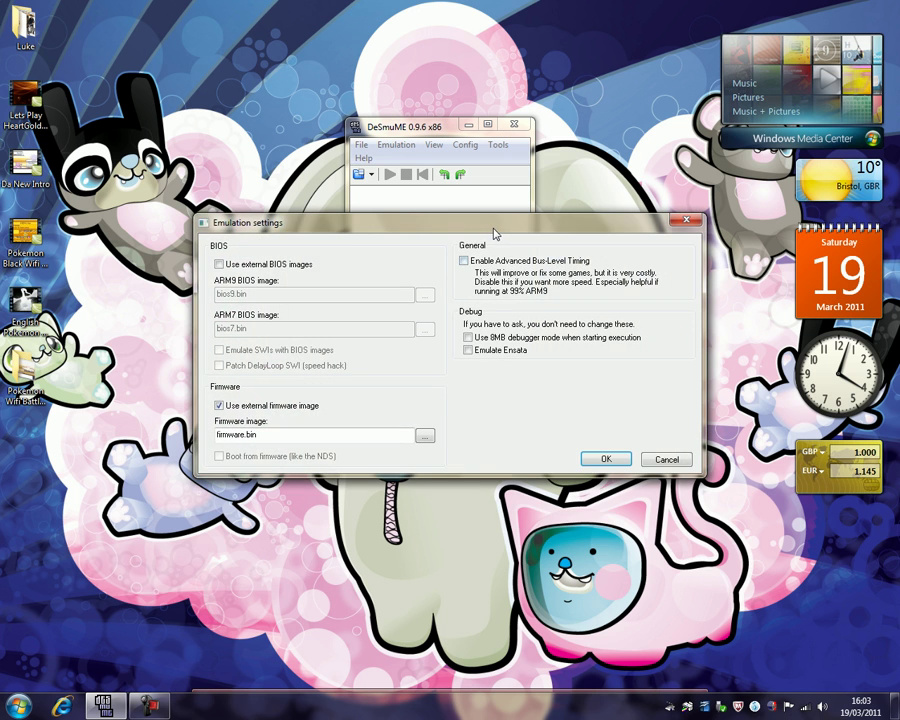
pyautogui.moveTo(493, 233); pyautogui.dragTo(510, 197)
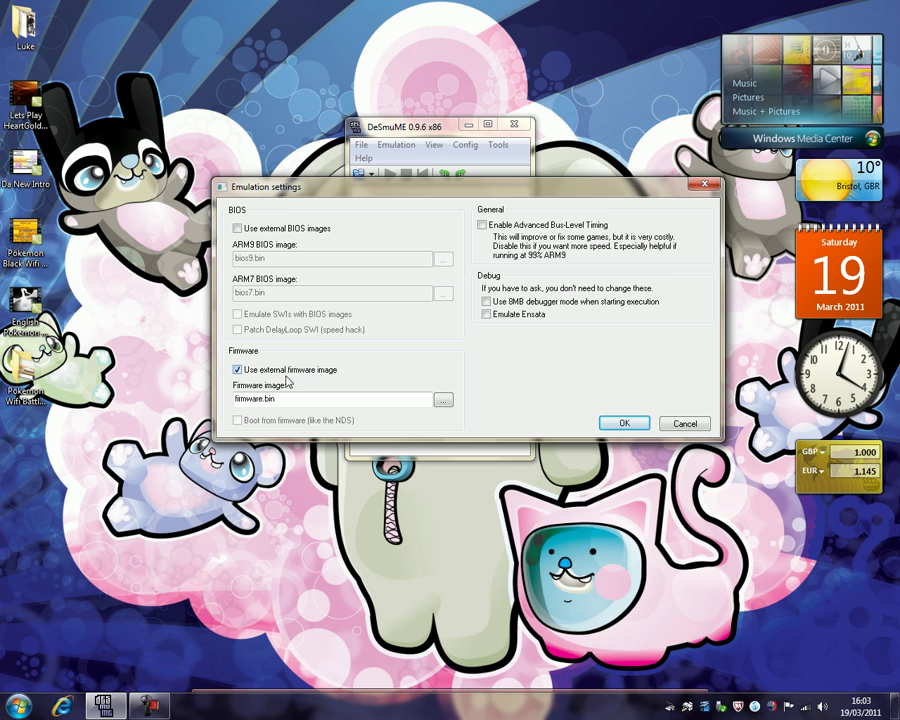
pyautogui.click(625, 423)
# Step: Check the available save types and review the button mappings in the control configuration
pyautogui.click(467, 146)
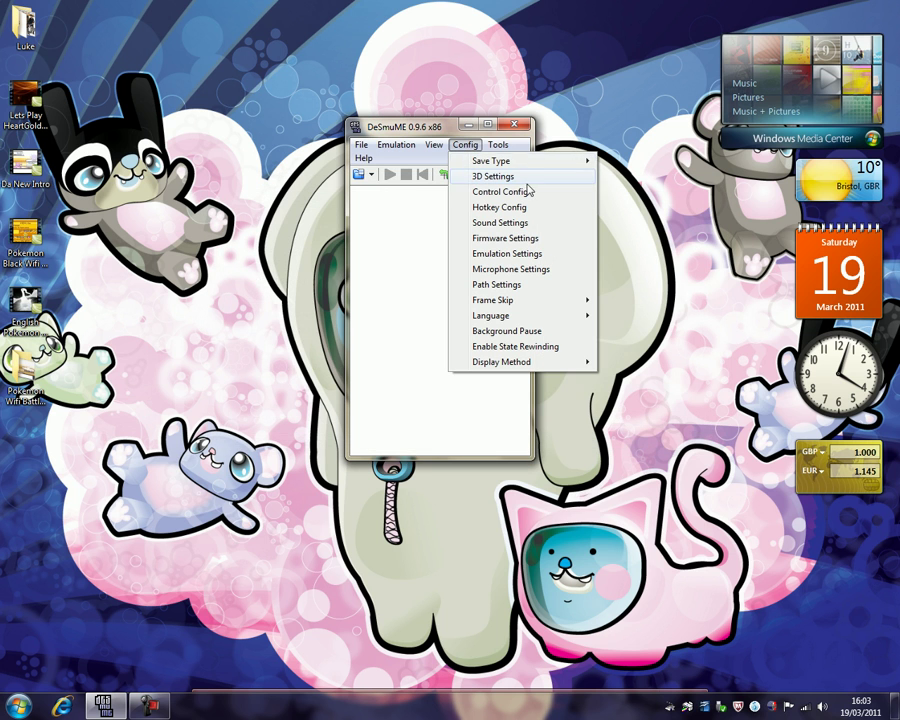
pyautogui.moveTo(546, 166)
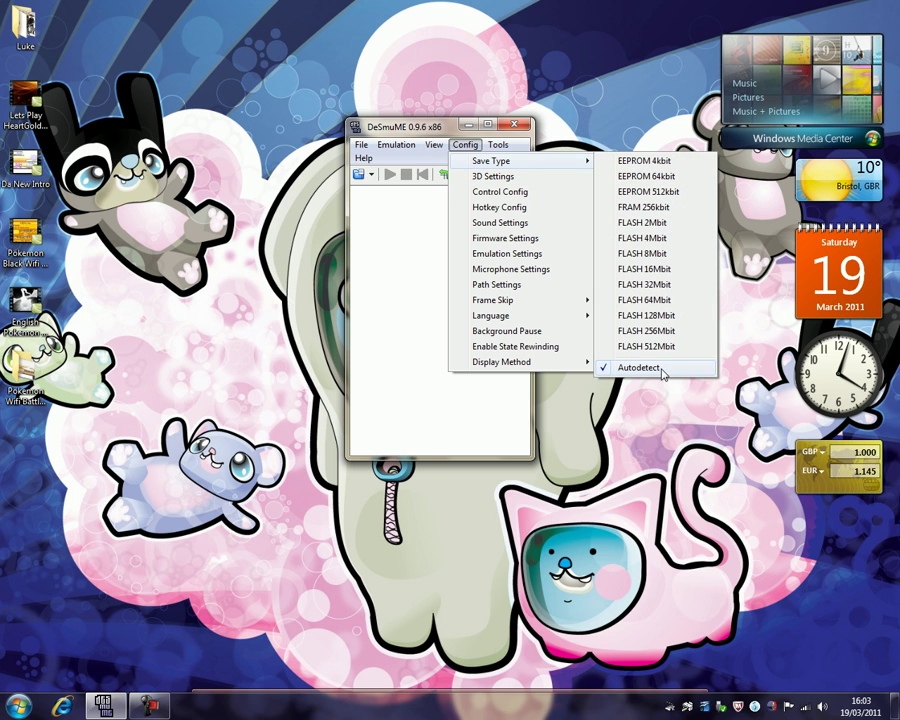
pyautogui.click(540, 201)
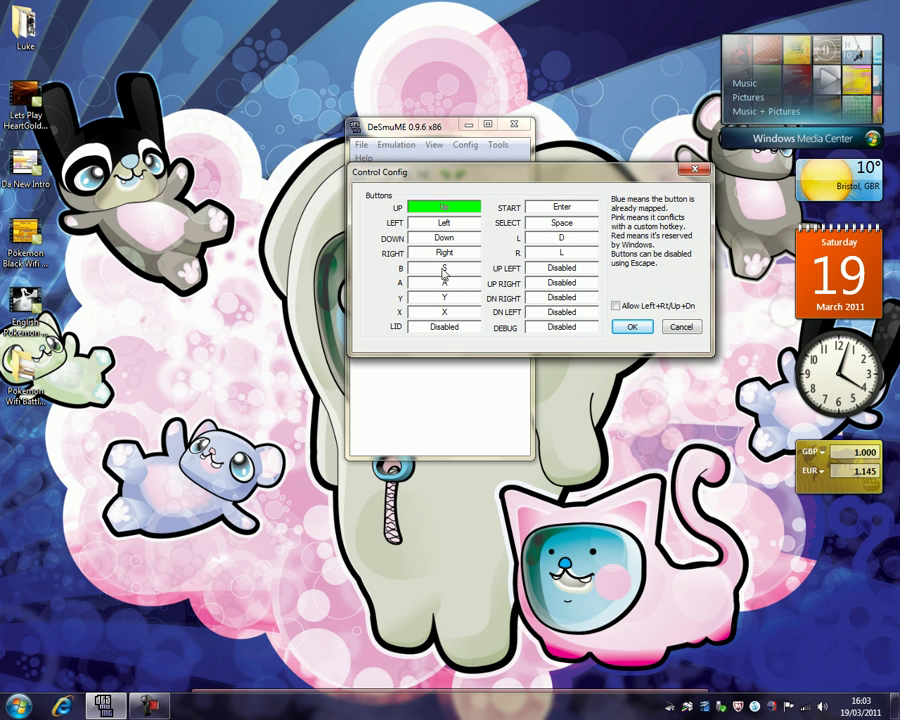
pyautogui.click(632, 329)
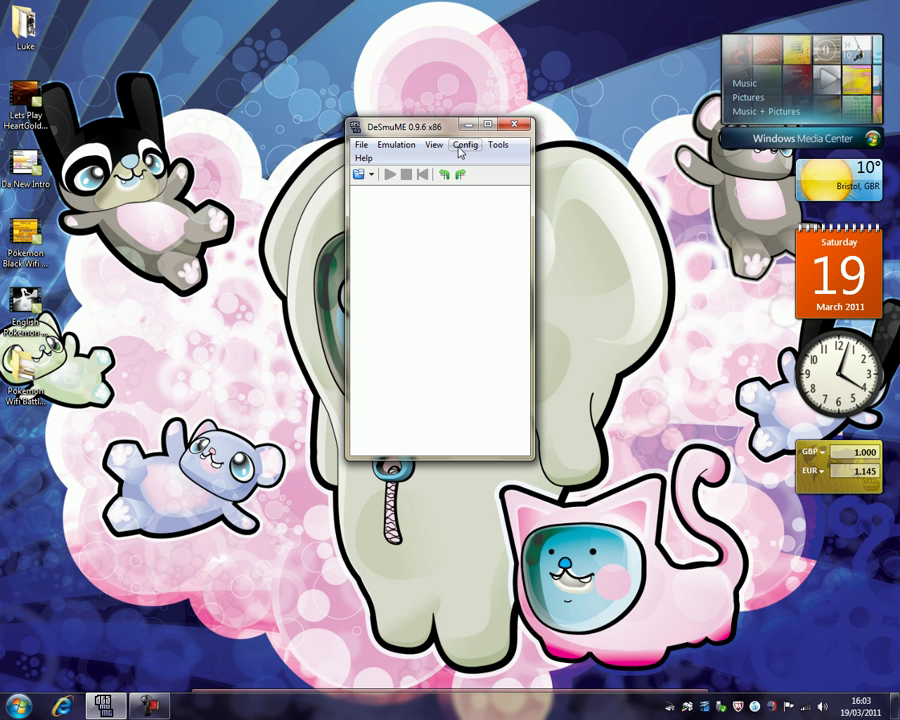
# Step: Review the sound settings, including the interpolation choices and the synchronization mode, and accept the dialog
pyautogui.click(463, 150)
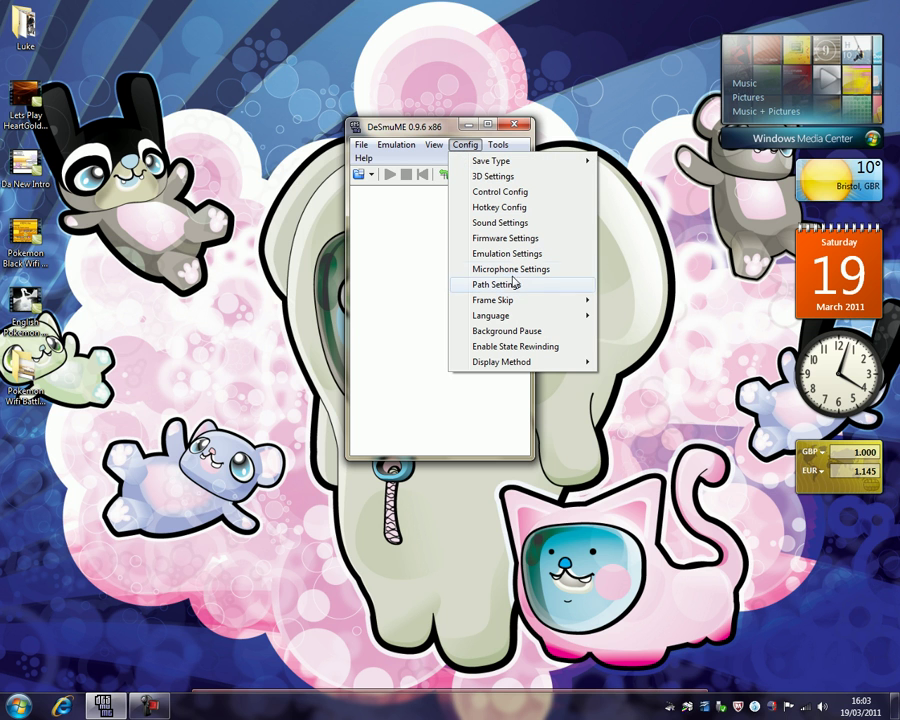
pyautogui.click(548, 223)
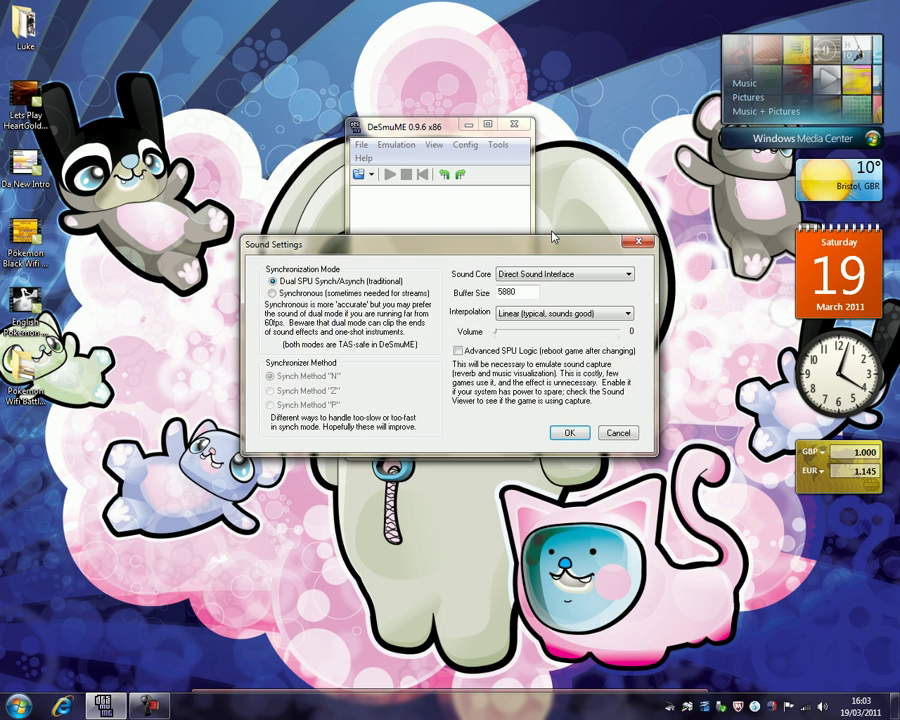
pyautogui.moveTo(543, 250); pyautogui.dragTo(543, 213)
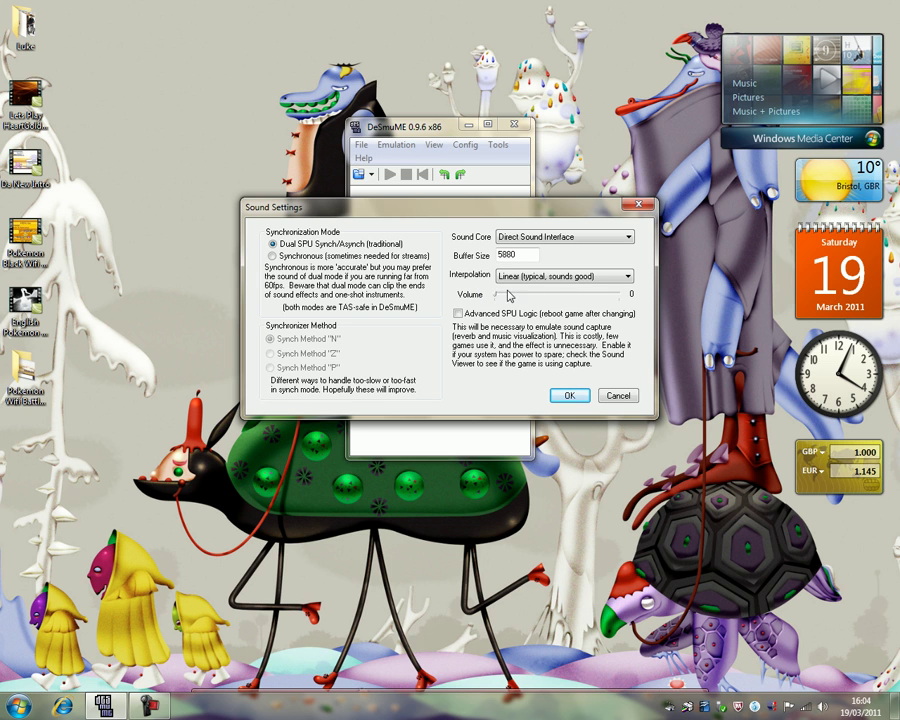
pyautogui.click(627, 279)
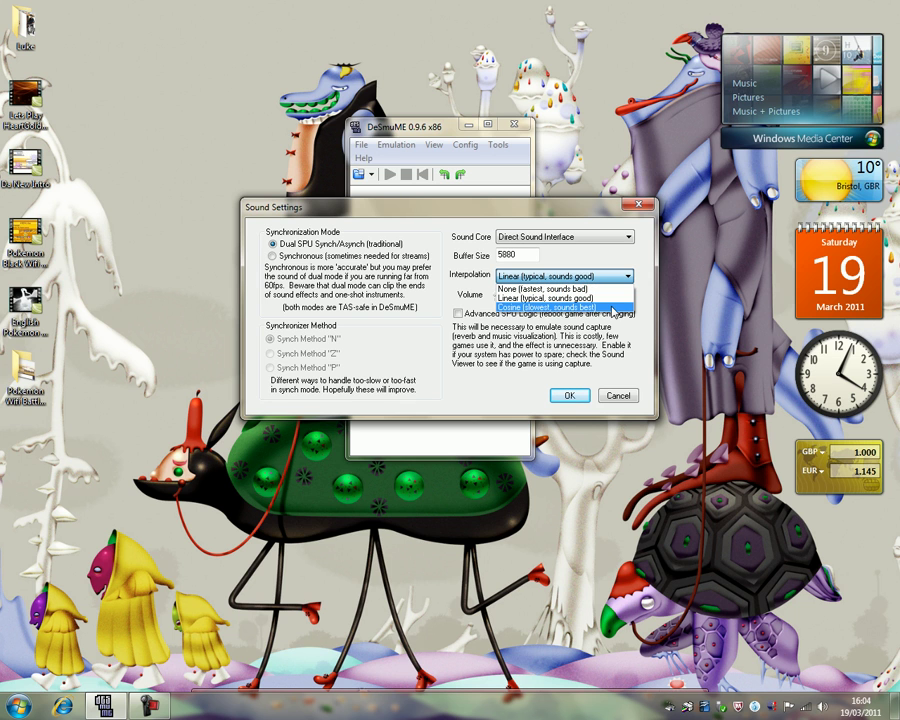
pyautogui.click(624, 340)
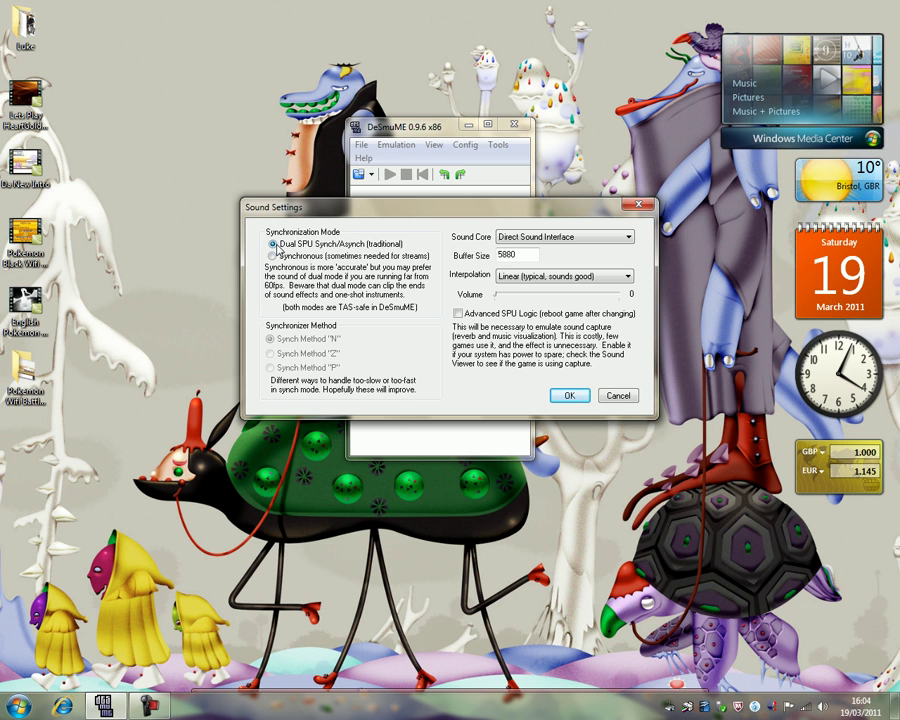
pyautogui.click(569, 395)
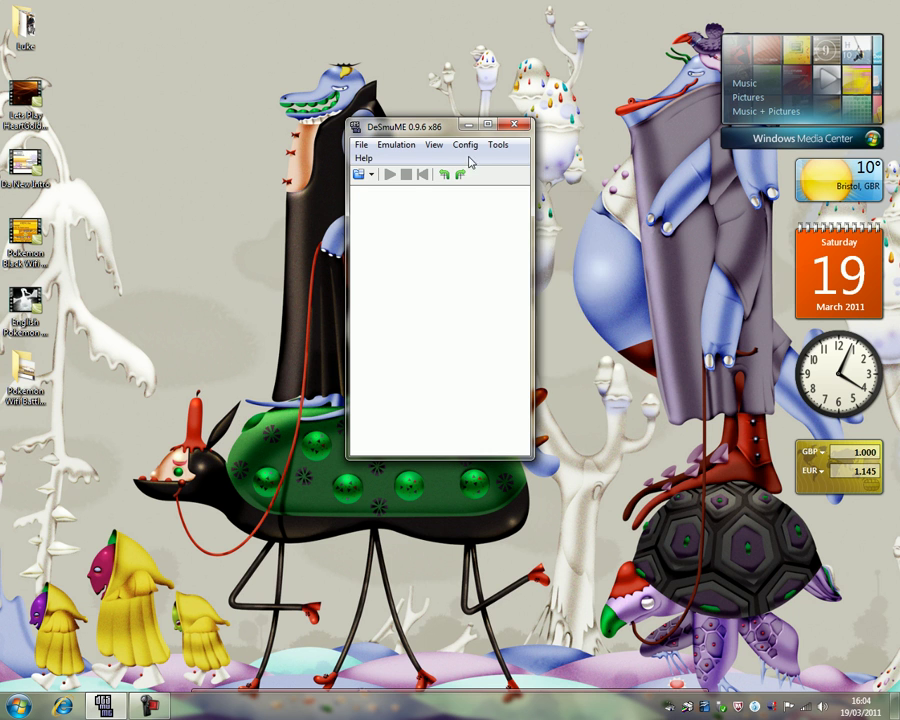
# Step: Look over the nickname, message and language fields in the firmware settings and close them
pyautogui.click(465, 145)
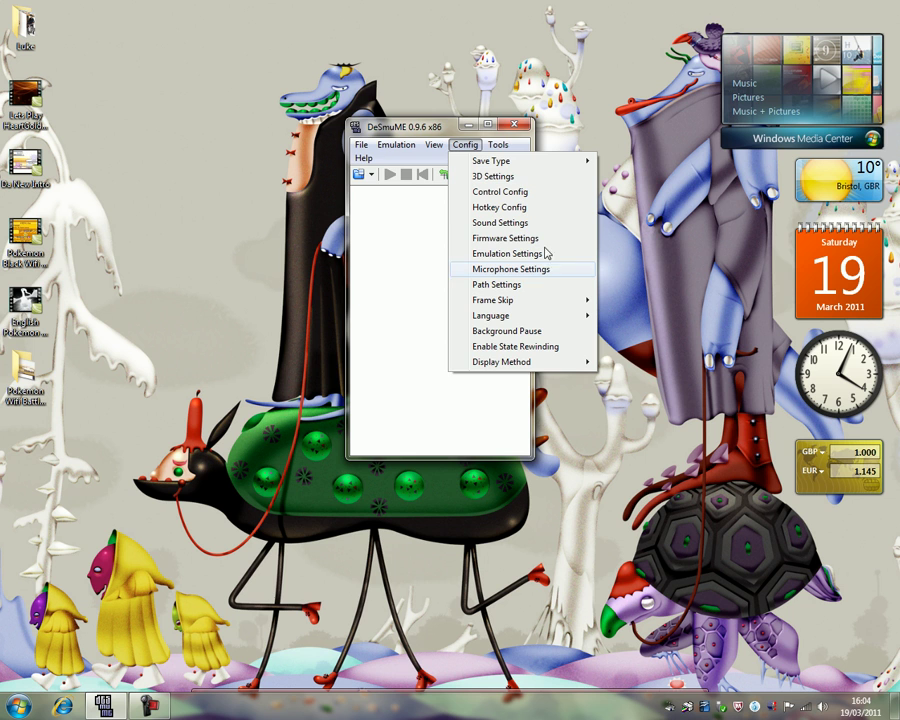
pyautogui.click(547, 240)
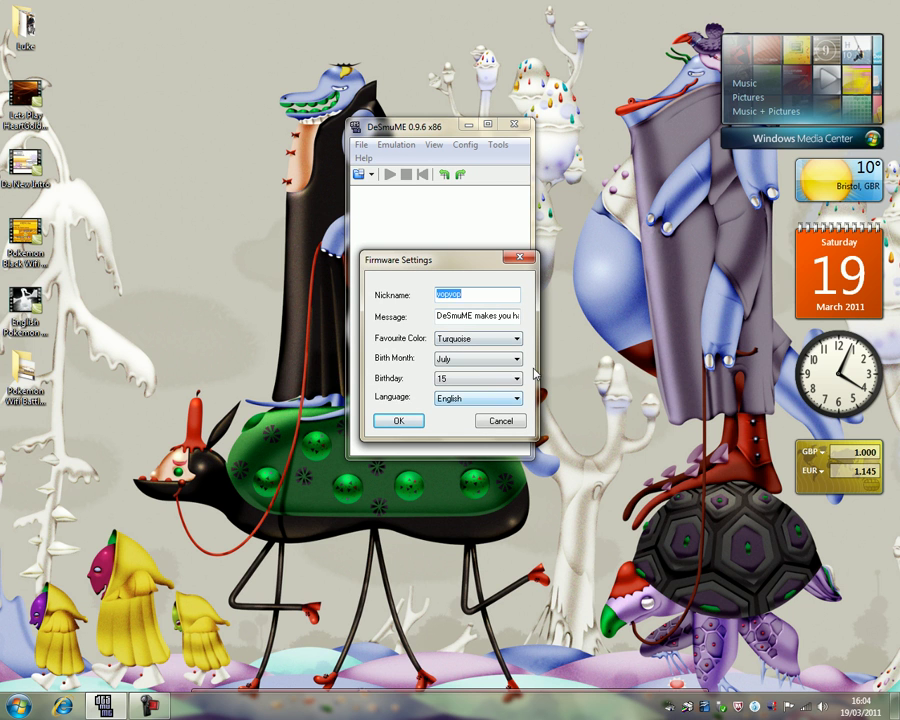
pyautogui.click(521, 261)
# Step: Examine the microphone simulation modes and close the settings
pyautogui.click(465, 145)
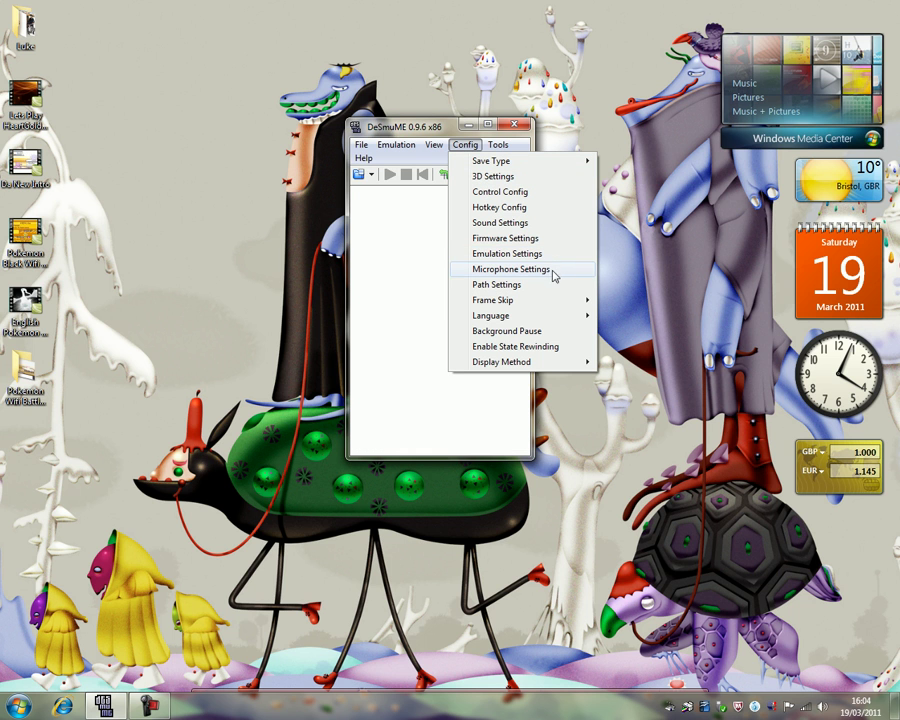
pyautogui.click(511, 269)
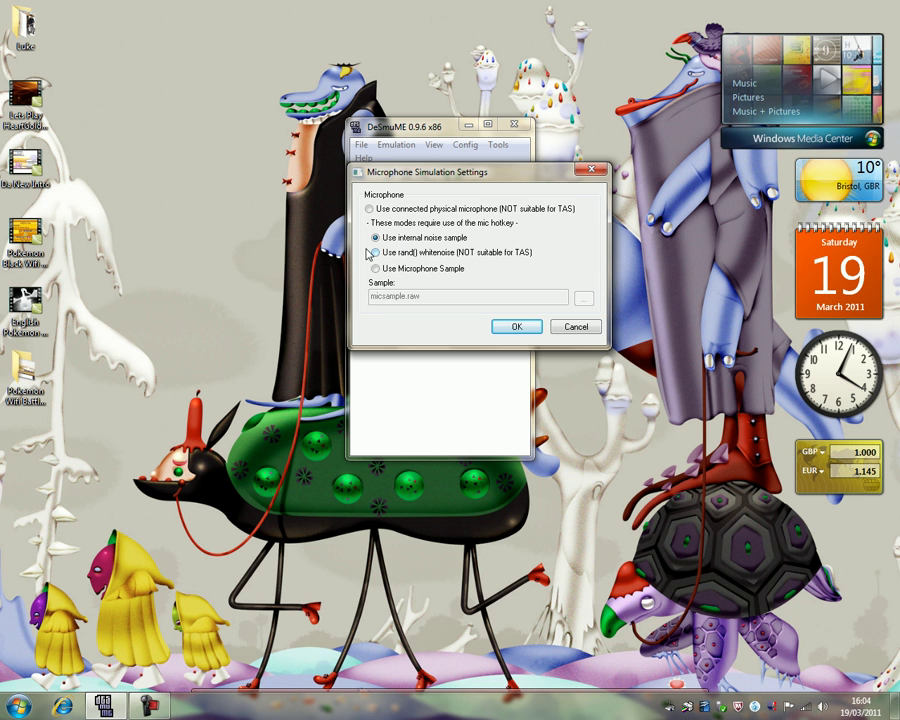
pyautogui.click(580, 177)
pyautogui.click(466, 145)
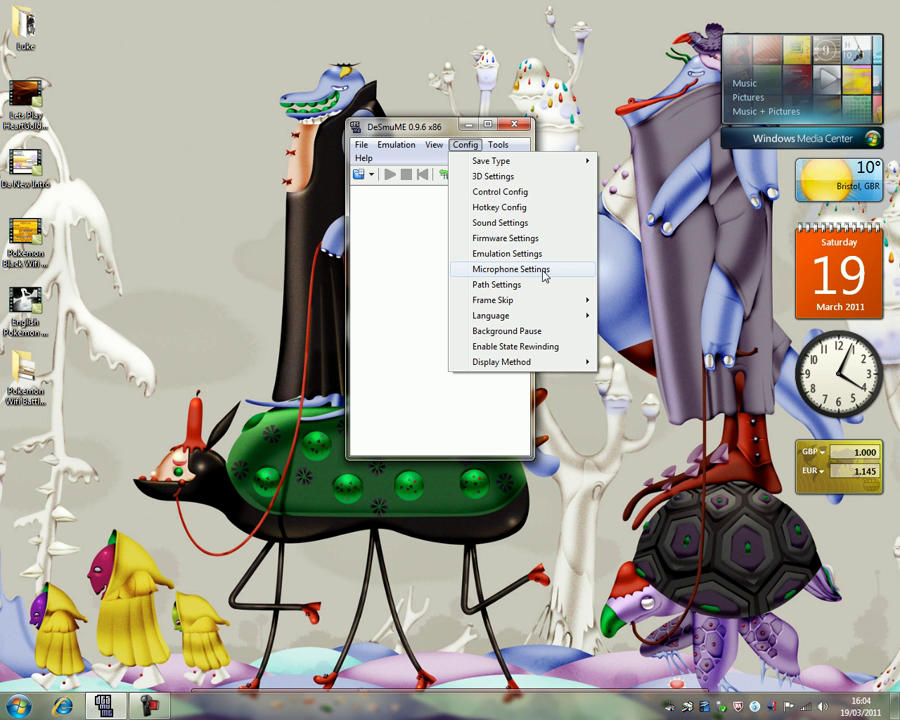
pyautogui.click(511, 269)
pyautogui.click(582, 176)
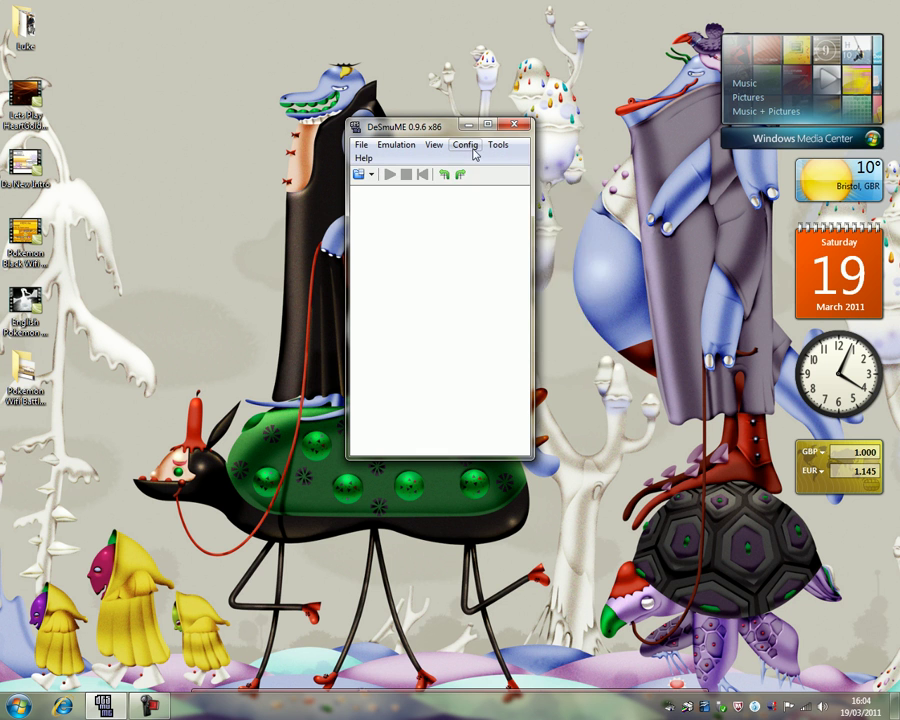
# Step: View the folder locations in the path settings and close them
pyautogui.click(466, 145)
pyautogui.click(535, 284)
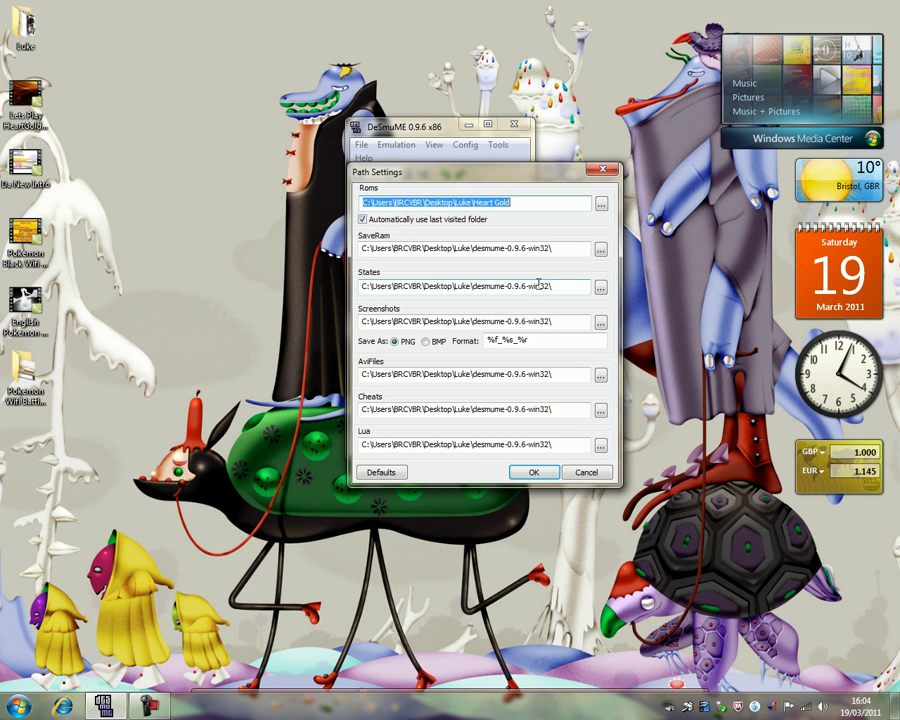
pyautogui.click(606, 173)
# Step: Enable Background Pause in the configuration and switch it off again
pyautogui.click(462, 145)
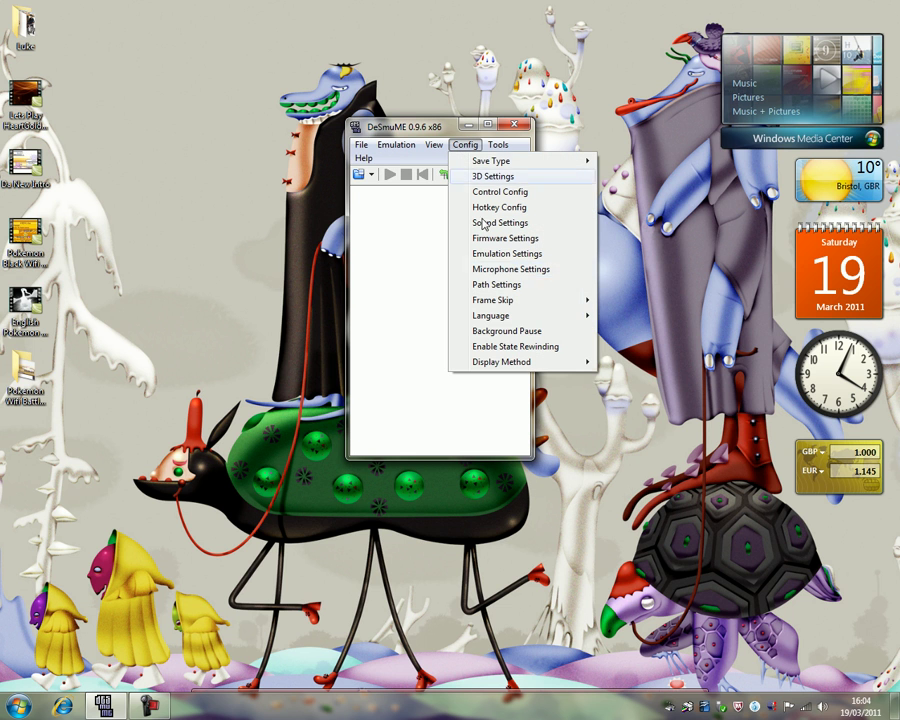
pyautogui.moveTo(538, 300)
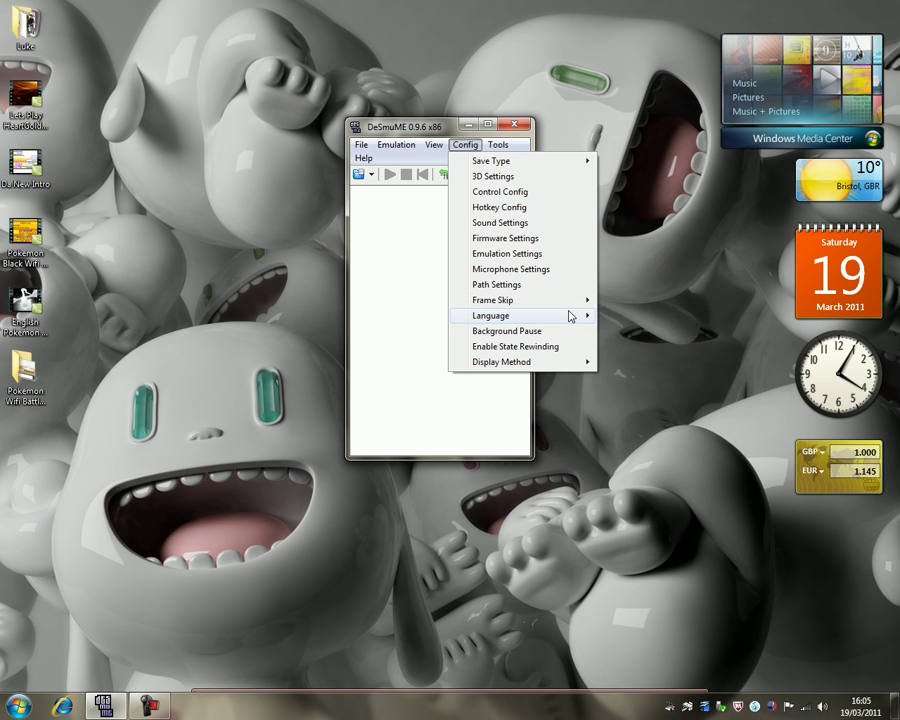
pyautogui.moveTo(570, 316)
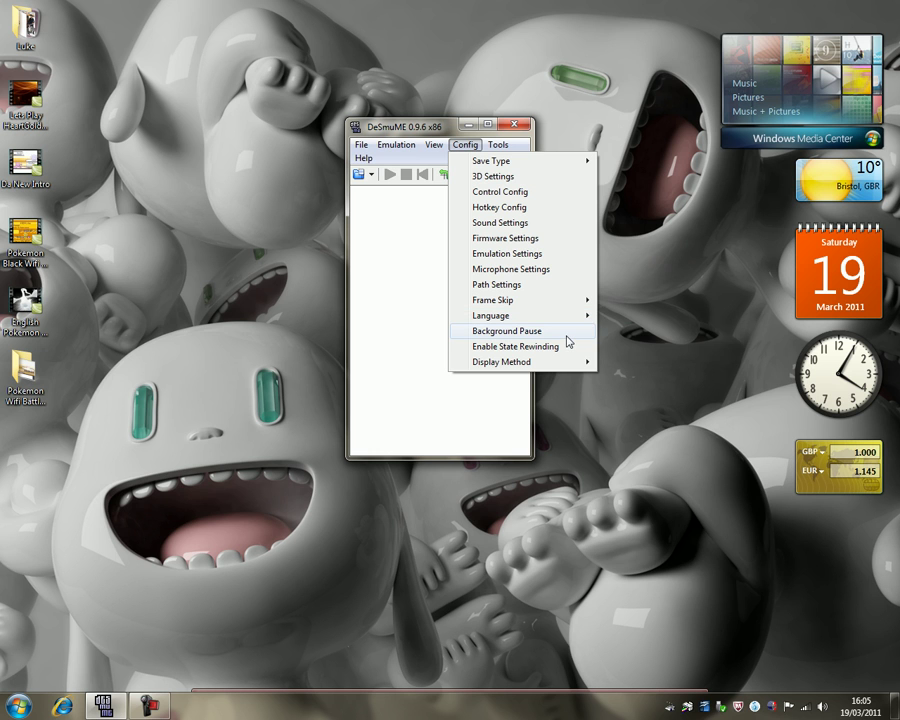
pyautogui.click(566, 336)
pyautogui.click(466, 145)
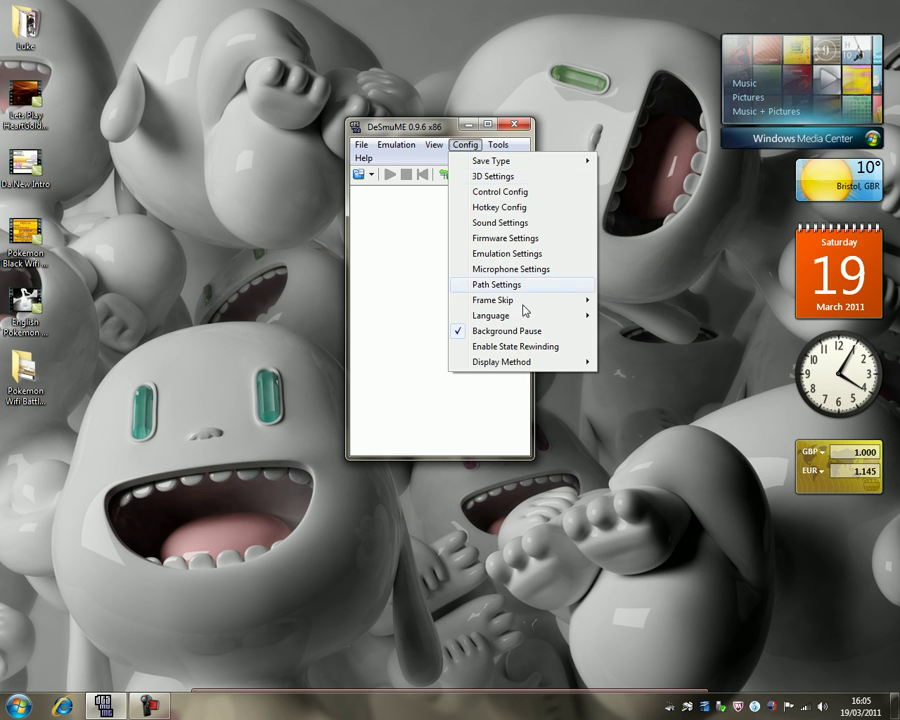
pyautogui.click(533, 338)
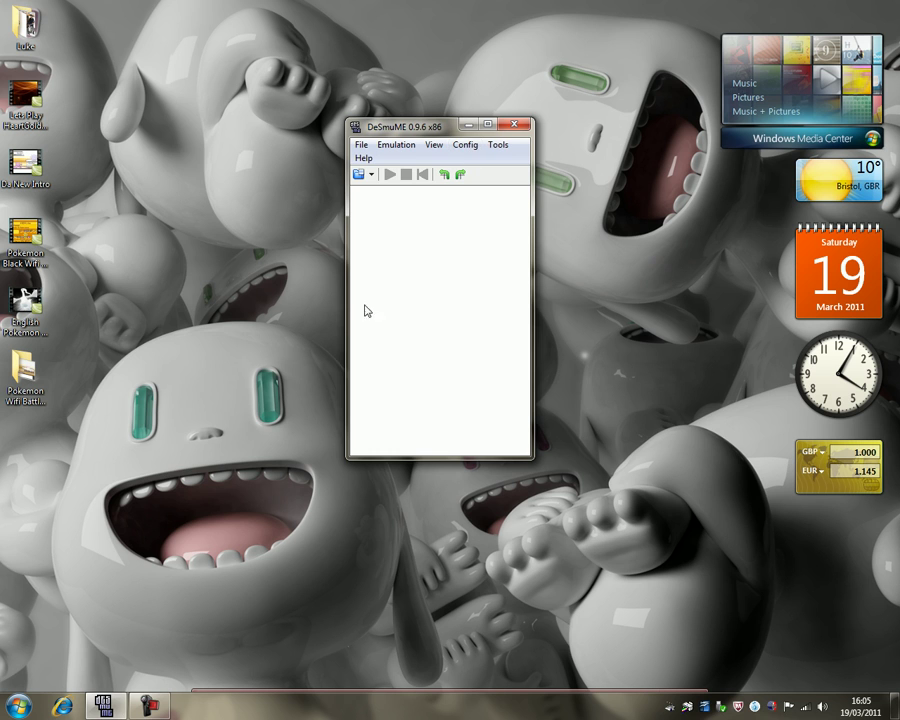
# Step: Examine the display method choices, the list of debugging tools and the emulation cheat options
pyautogui.click(204, 265)
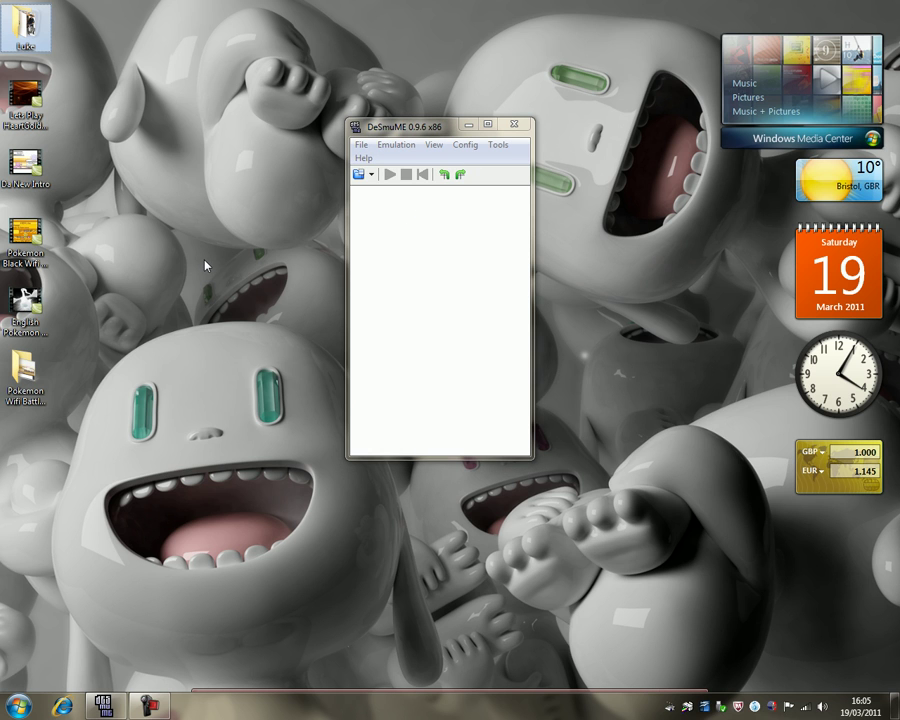
pyautogui.click(482, 280)
pyautogui.click(465, 145)
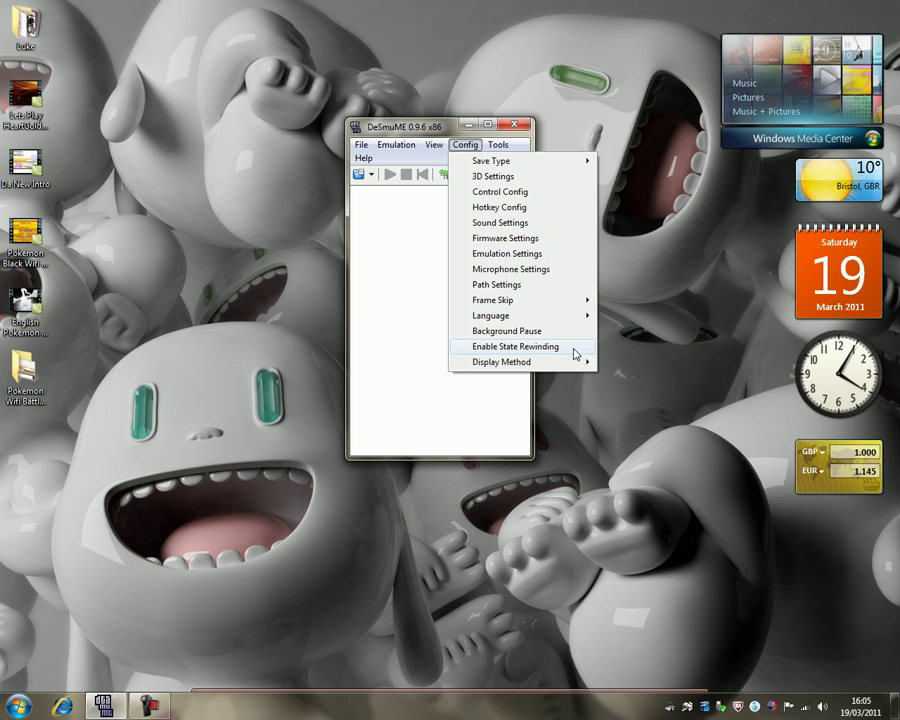
pyautogui.moveTo(581, 362)
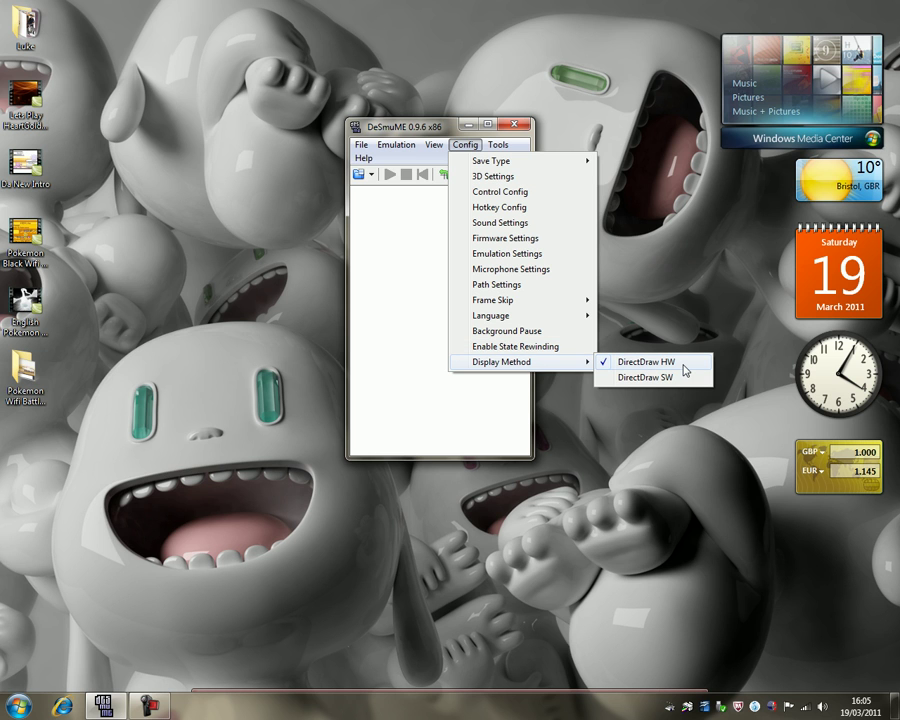
pyautogui.moveTo(504, 149)
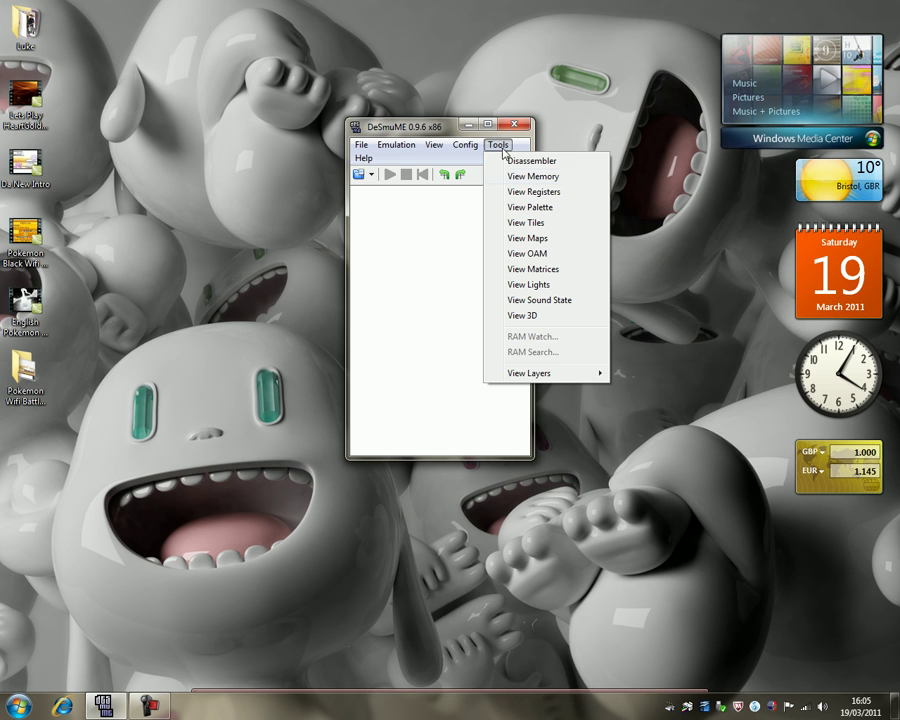
pyautogui.moveTo(432, 152)
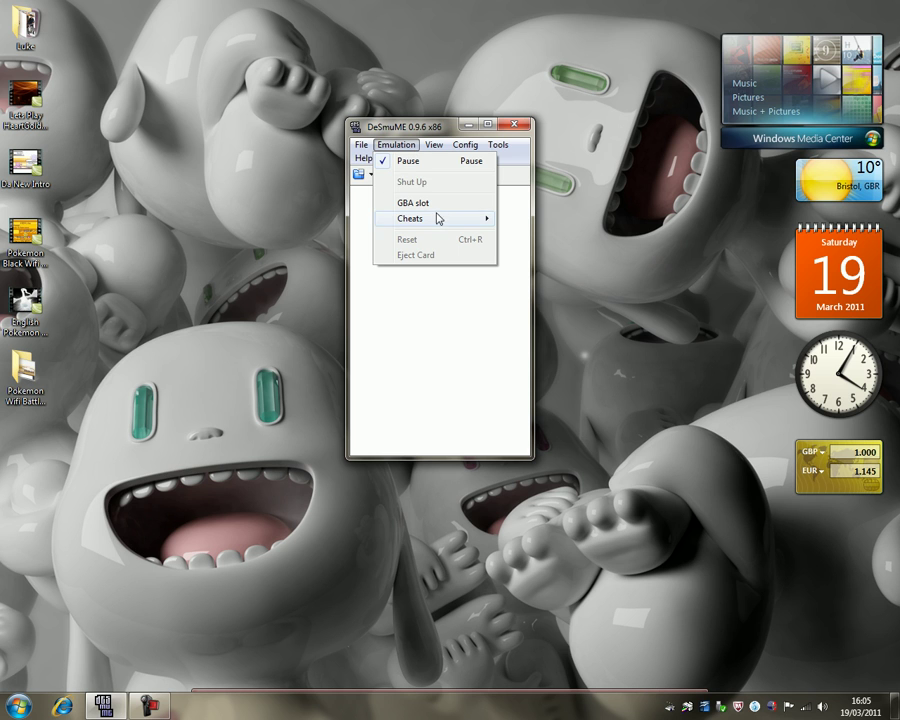
pyautogui.moveTo(438, 219)
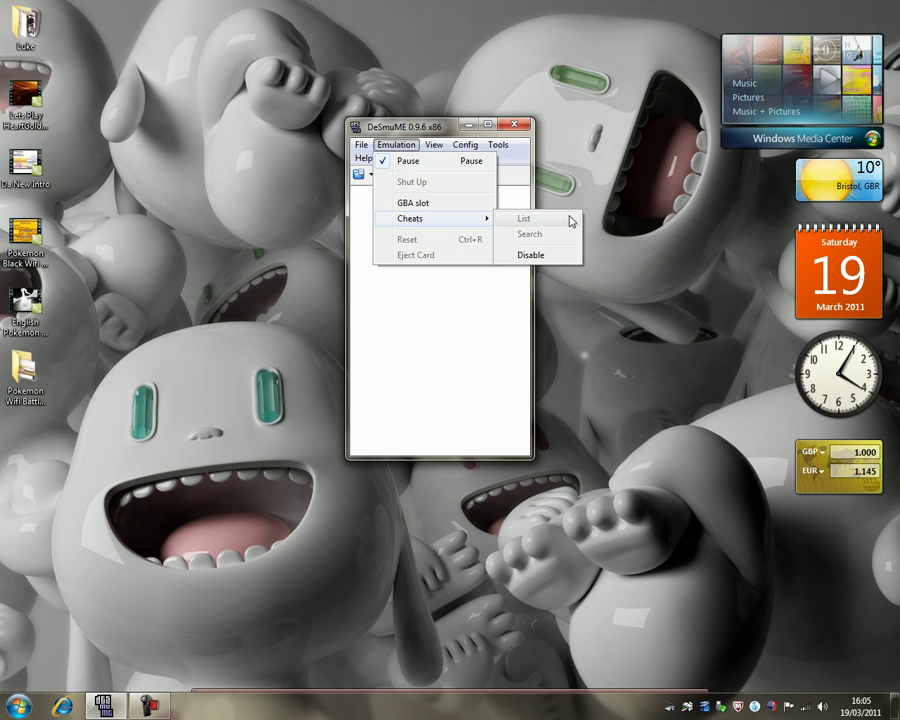
pyautogui.click(412, 400)
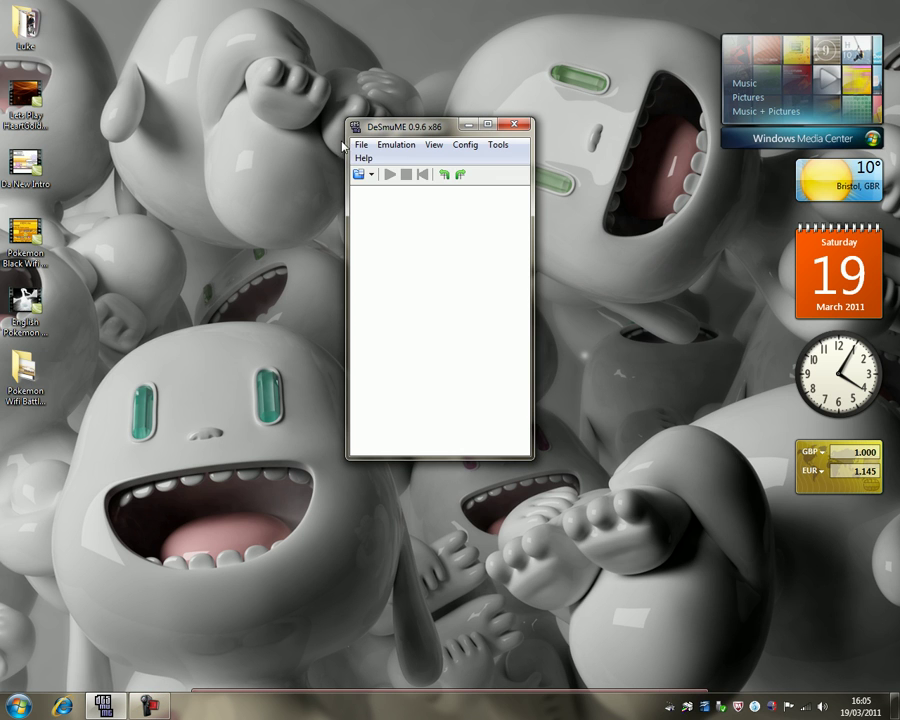
# Step: Open the ROM 4787_-_Pokemon_-_HeartGold_Version_(U) from the Heart Gold folder
pyautogui.click(407, 148)
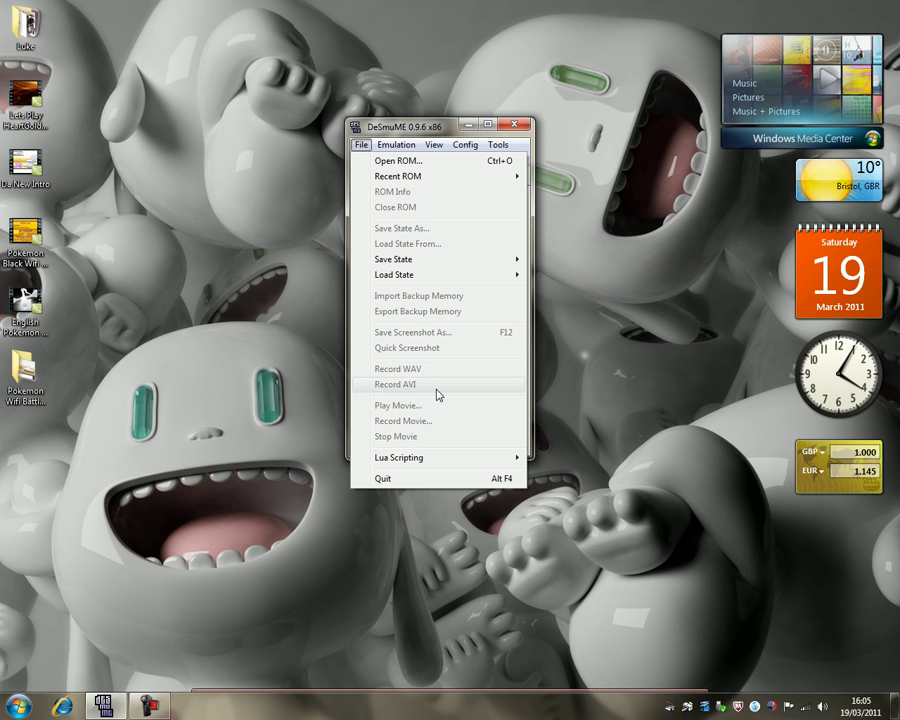
pyautogui.click(387, 162)
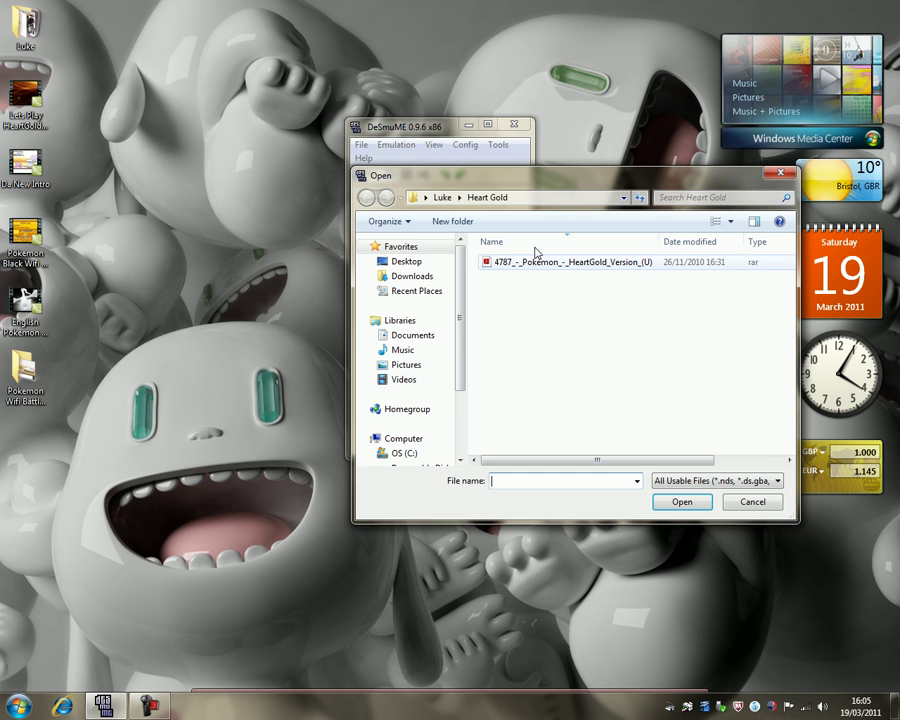
pyautogui.click(616, 264)
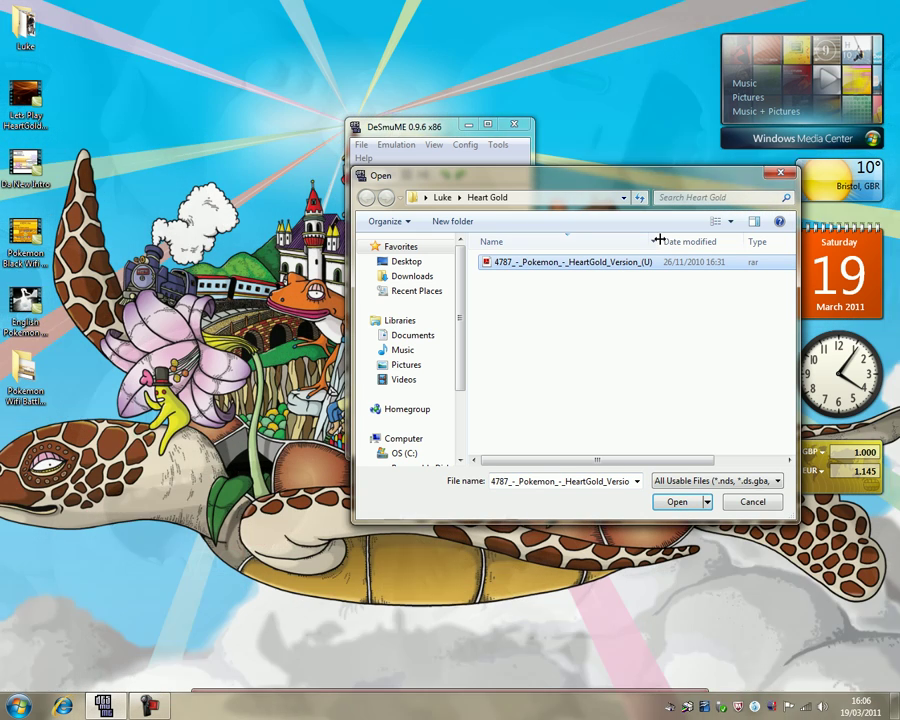
pyautogui.moveTo(657, 241)
pyautogui.mouseDown()
pyautogui.moveTo(698, 241)
pyautogui.moveTo(667, 243)
pyautogui.mouseUp()
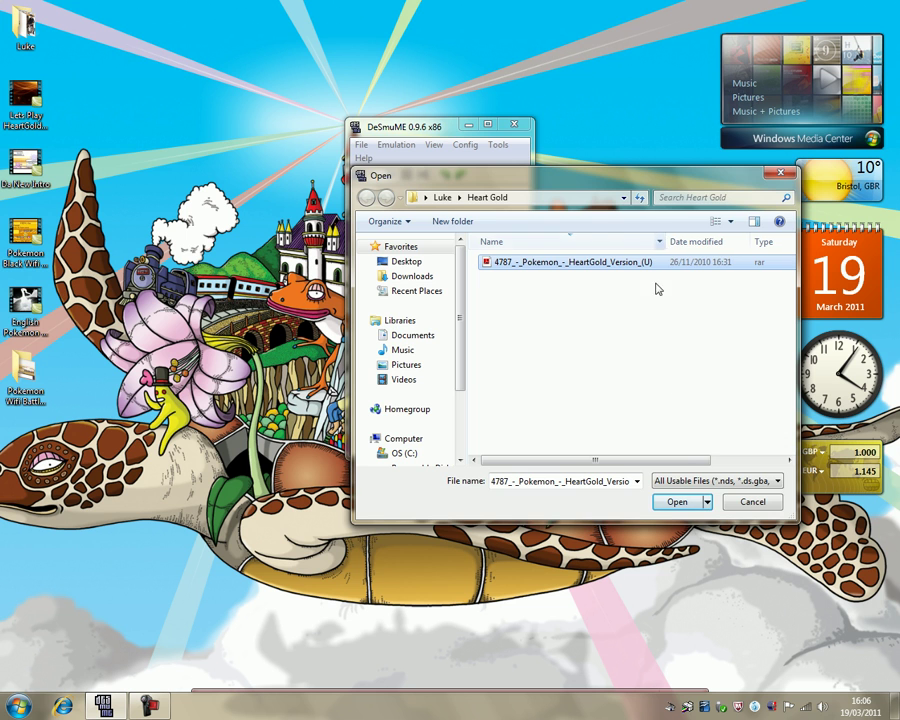
pyautogui.click(667, 505)
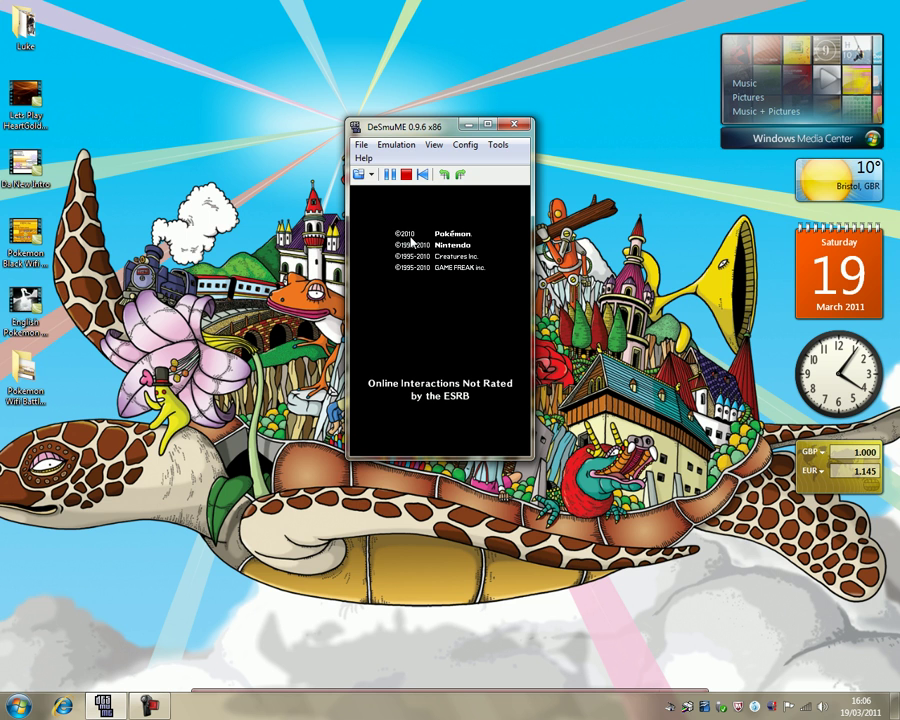
# Step: Start a backup memory import and browse from the desktop to the desmume-0.9.6-win32 folder
pyautogui.click(362, 145)
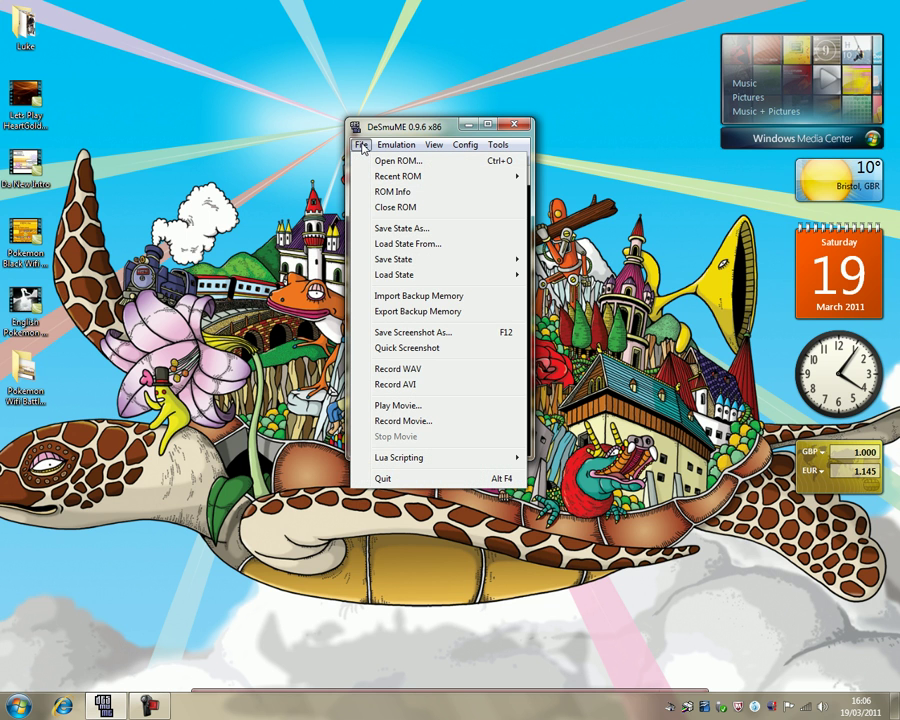
pyautogui.click(457, 295)
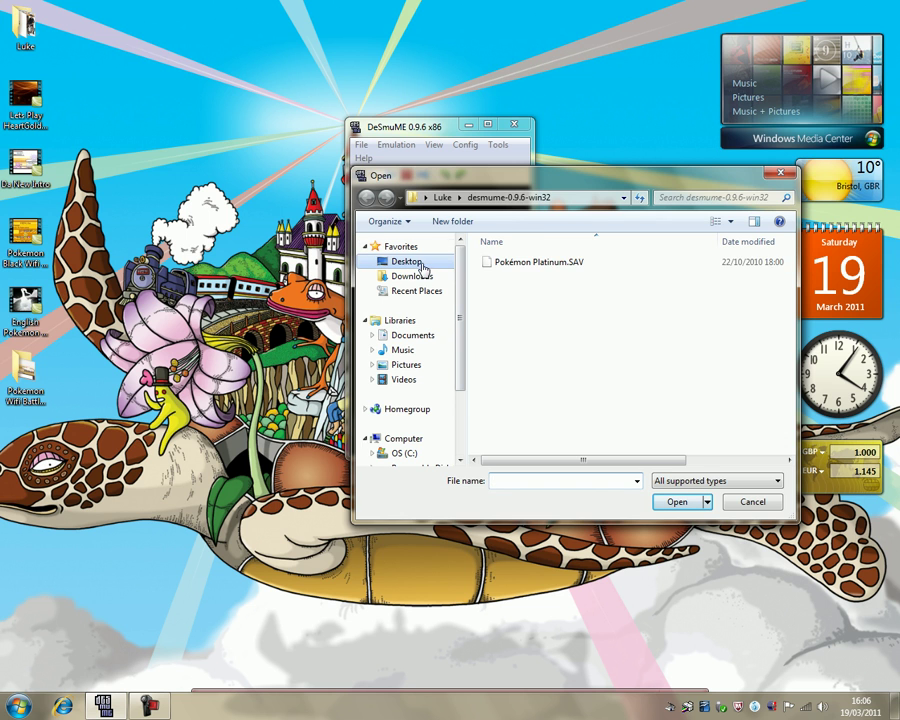
pyautogui.click(419, 262)
pyautogui.doubleClick(591, 441)
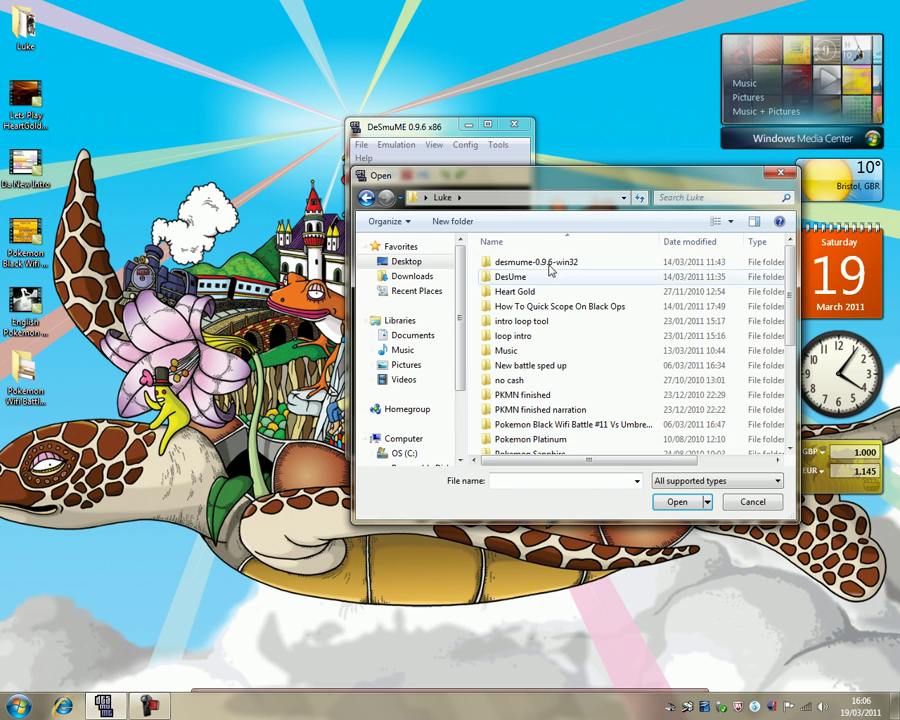
pyautogui.doubleClick(548, 261)
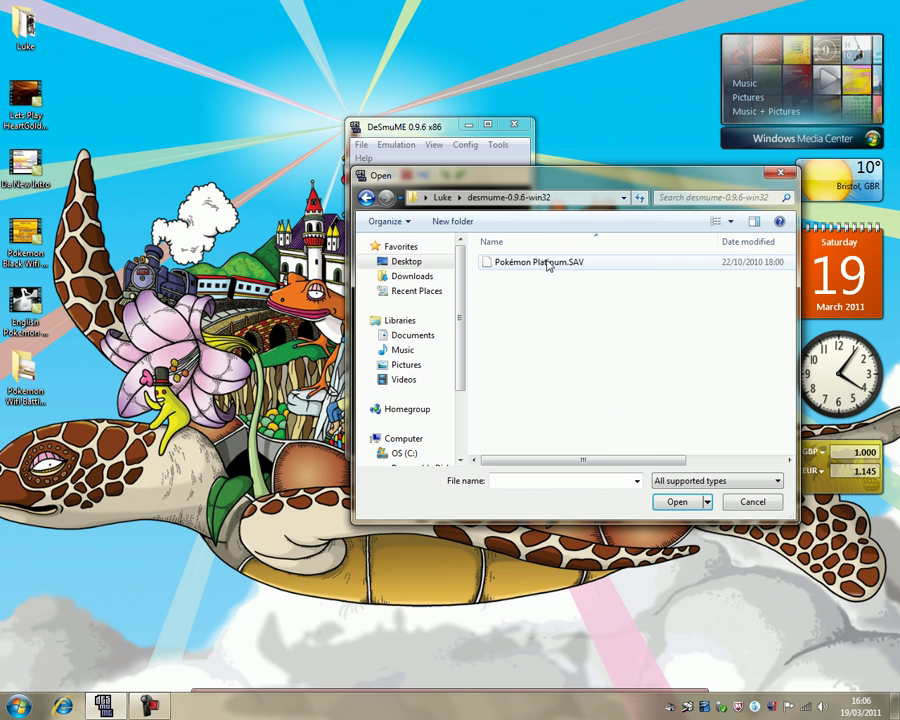
# Step: Filter the files by Raw/No$GBA Save format (*.sav), restore All supported types and go back to the parent folder
pyautogui.click(714, 484)
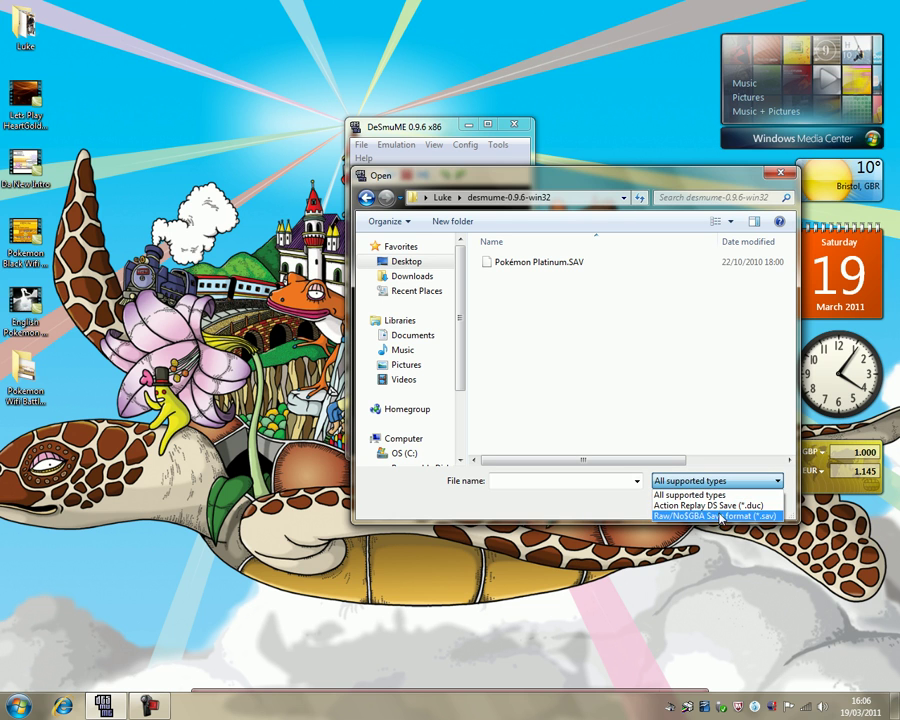
pyautogui.click(722, 516)
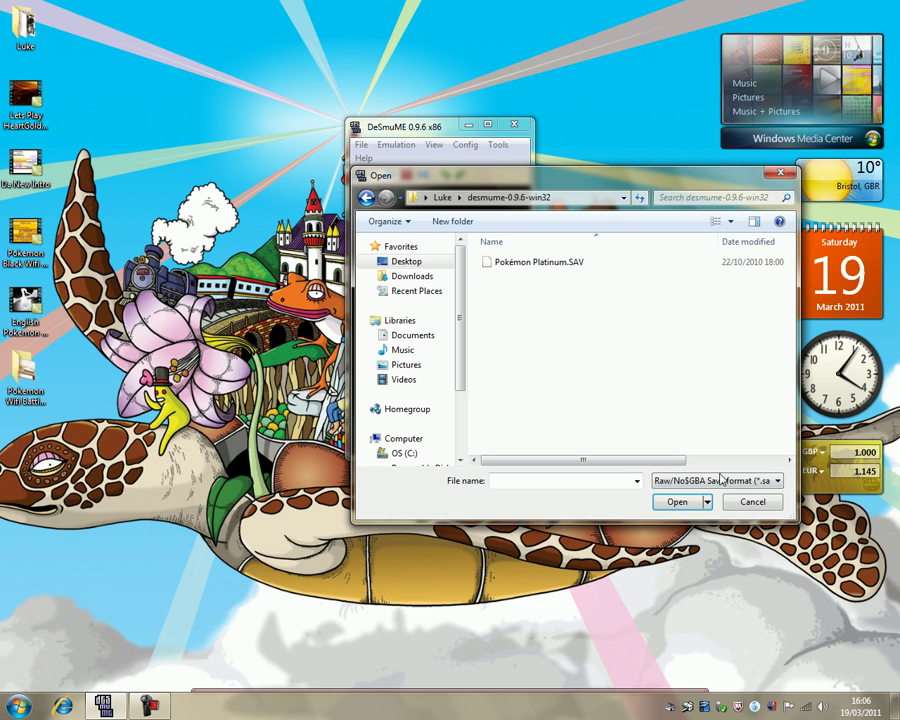
pyautogui.click(722, 479)
pyautogui.click(703, 494)
pyautogui.click(367, 198)
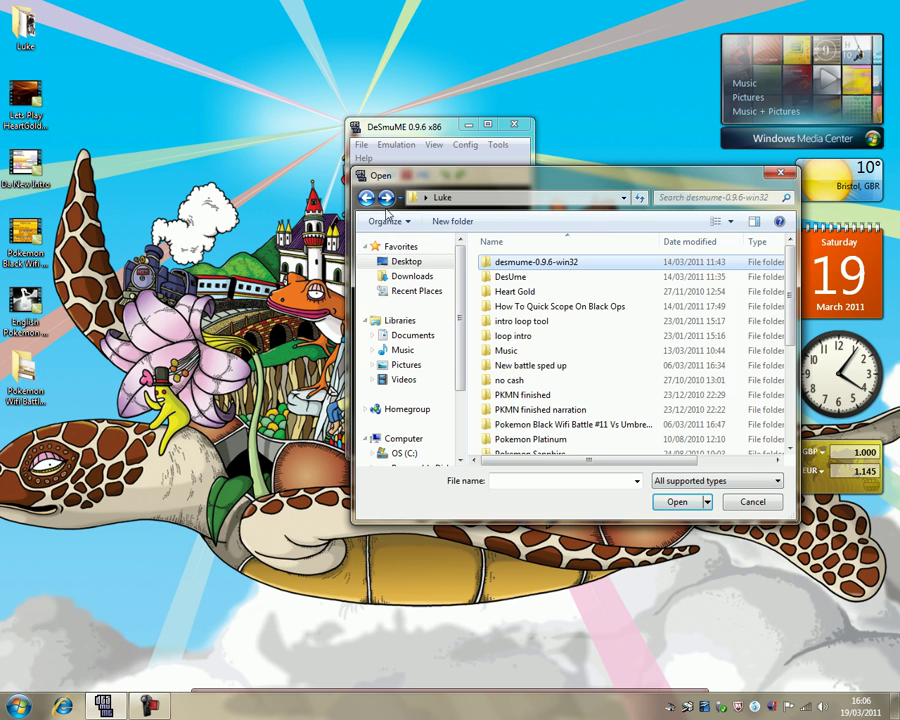
# Step: Look at the save files in the DesUme folder and go back to the parent folder
pyautogui.doubleClick(600, 279)
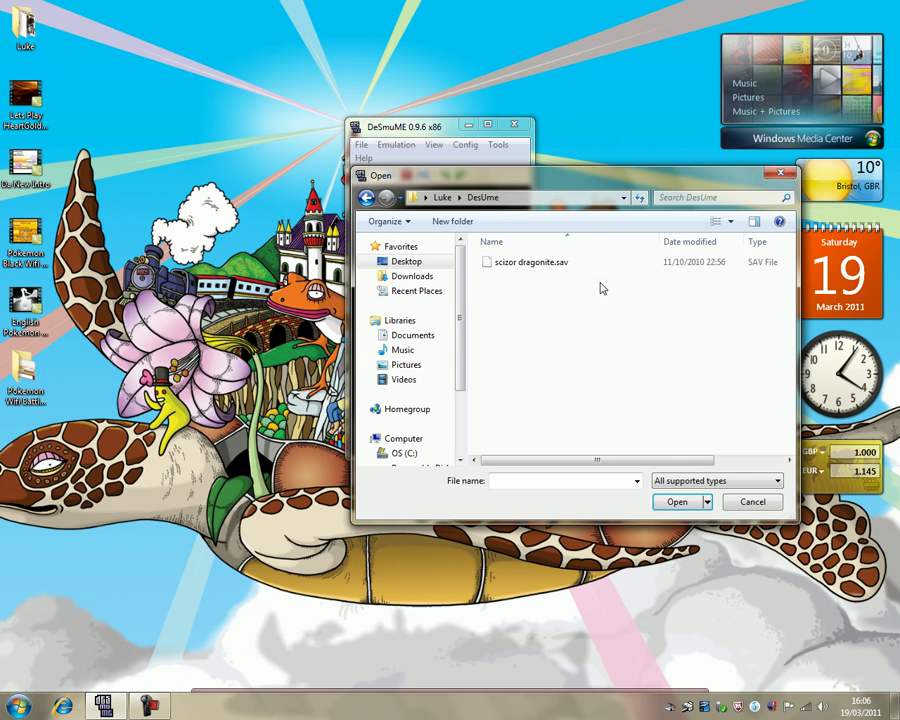
pyautogui.click(718, 481)
pyautogui.click(368, 199)
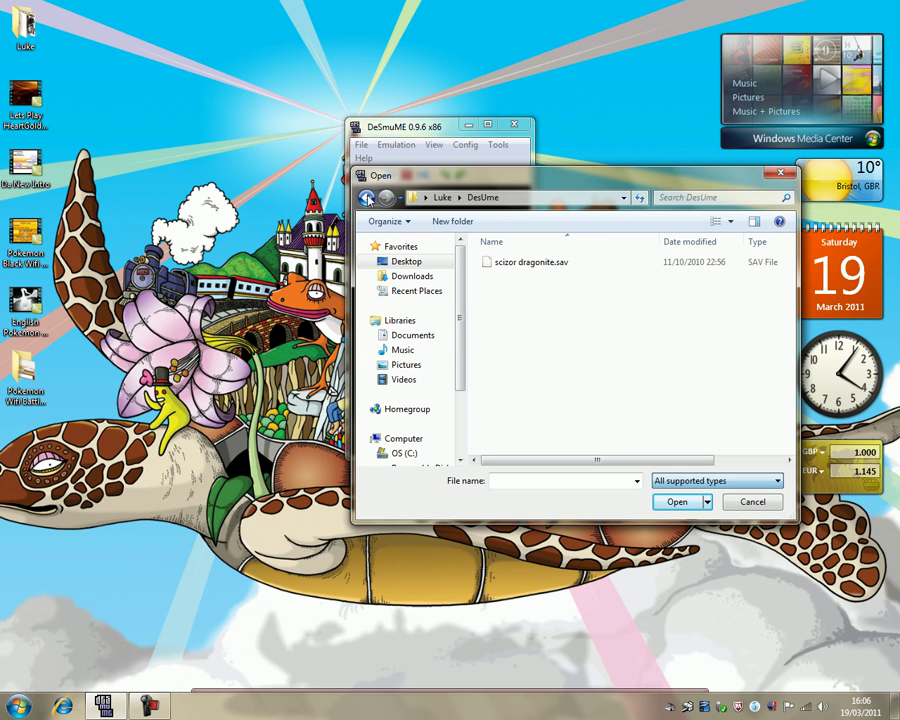
pyautogui.click(367, 198)
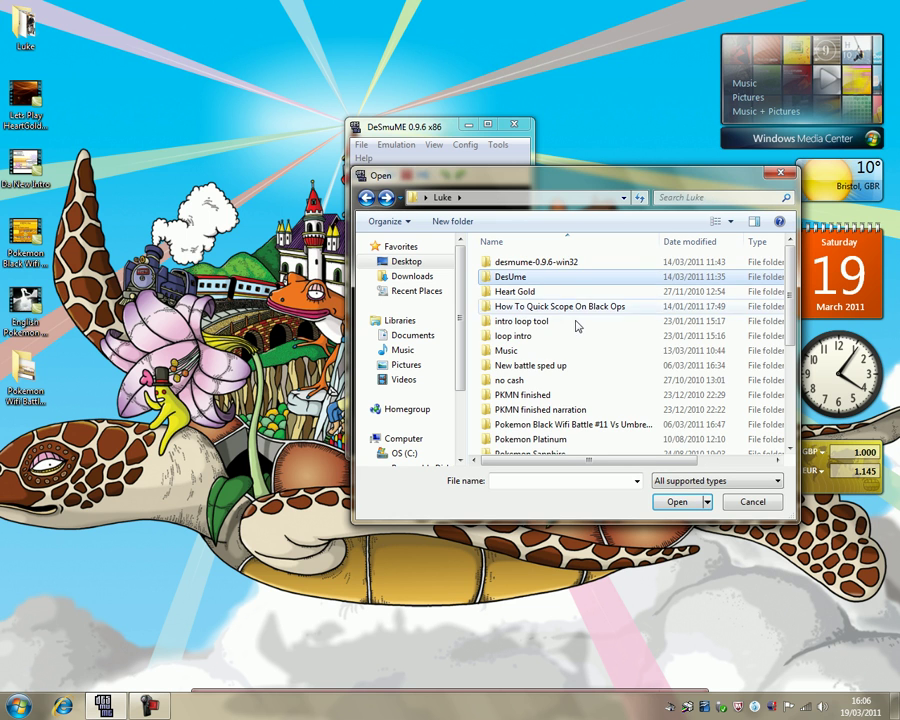
# Step: Check the Heart Gold folder for save files using the Raw/No$GBA Save format filter, and restore All supported types
pyautogui.doubleClick(563, 292)
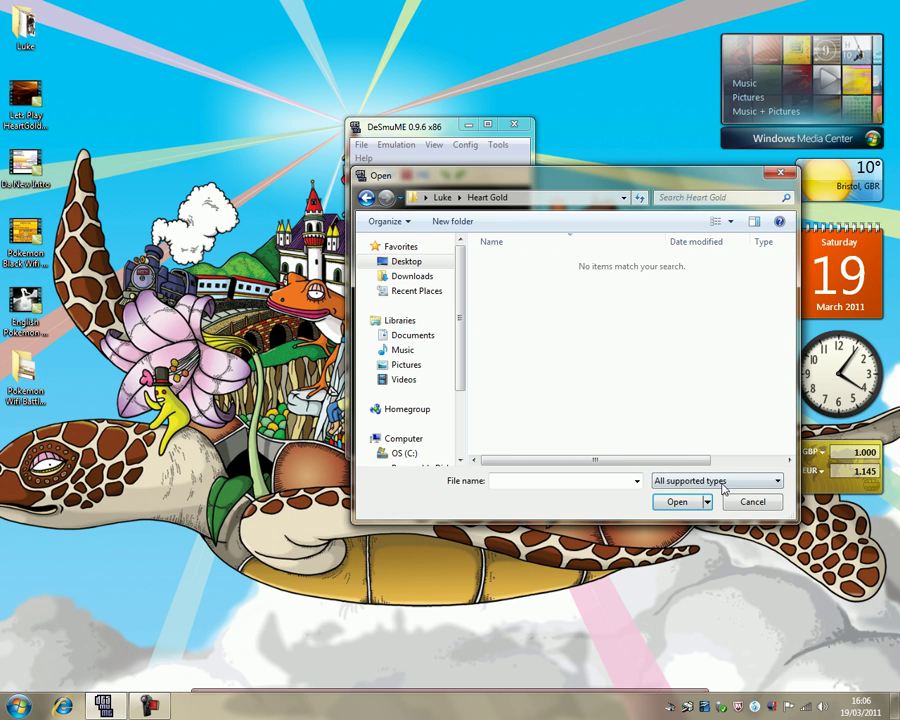
pyautogui.click(723, 481)
pyautogui.click(722, 503)
pyautogui.click(722, 481)
pyautogui.click(722, 515)
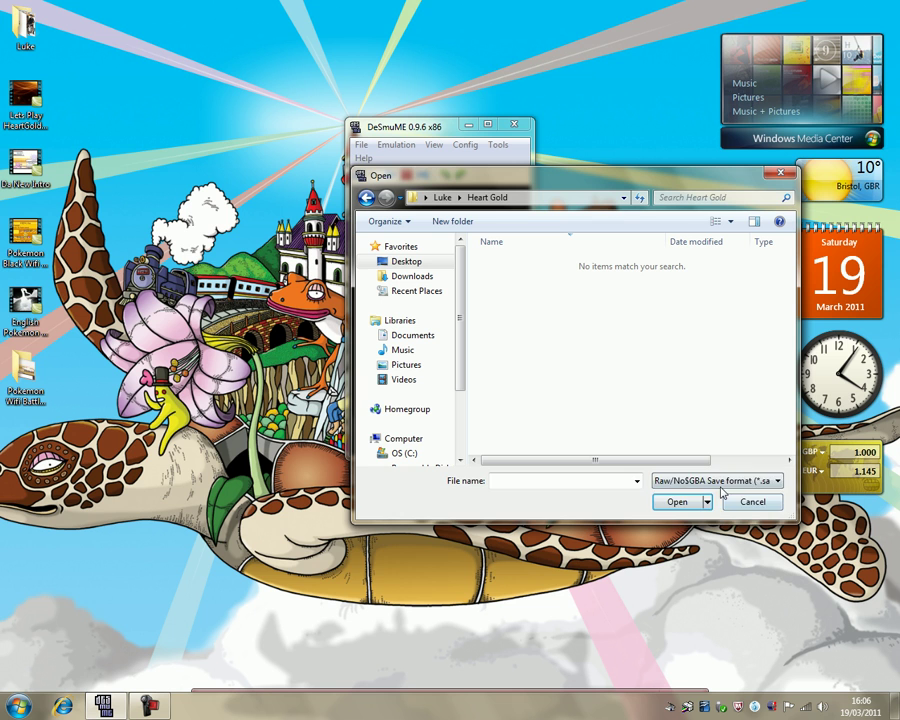
pyautogui.click(722, 481)
pyautogui.click(720, 492)
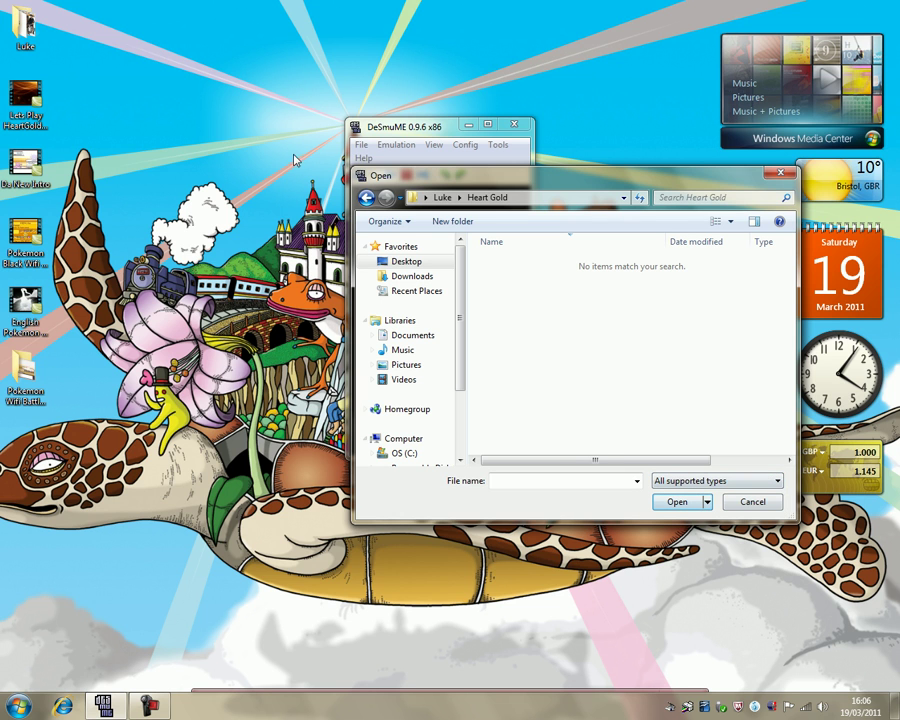
# Step: Go back to the parent folder's list and cancel the backup memory import
pyautogui.click(366, 197)
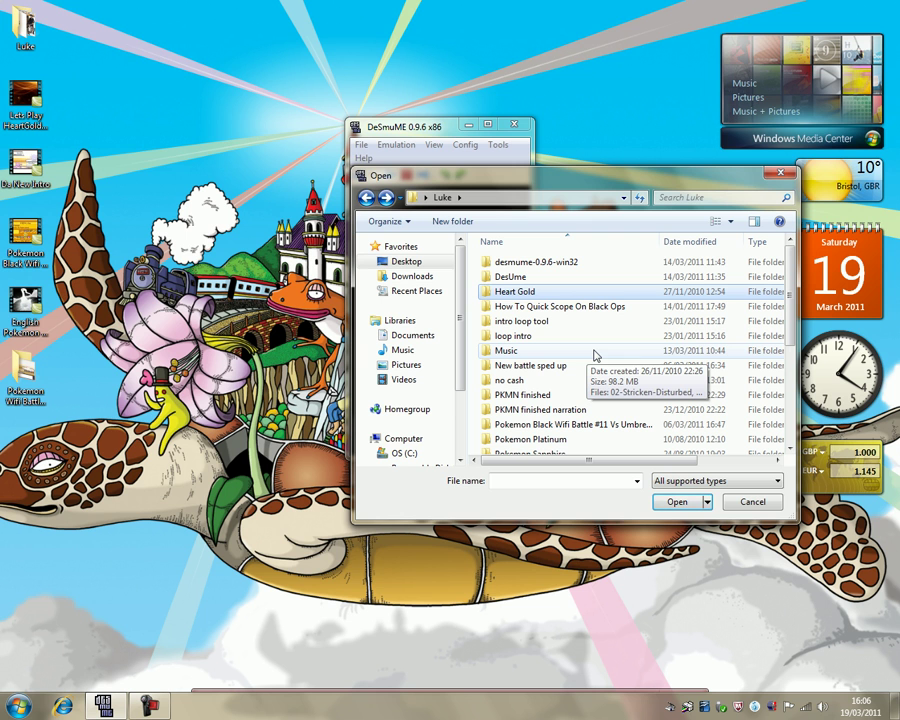
pyautogui.moveTo(790, 307); pyautogui.dragTo(793, 280)
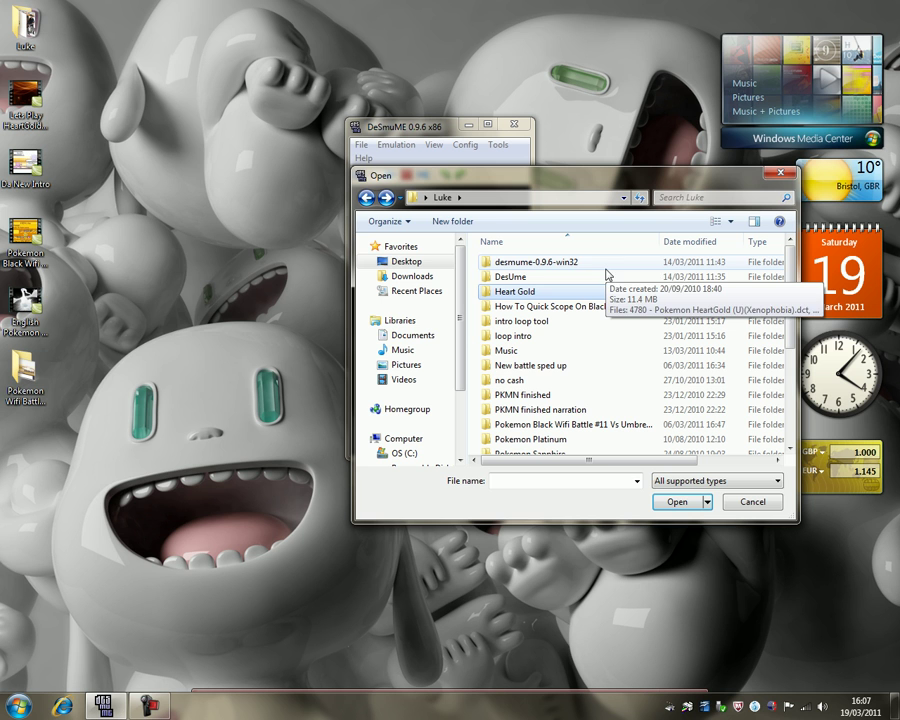
pyautogui.click(741, 506)
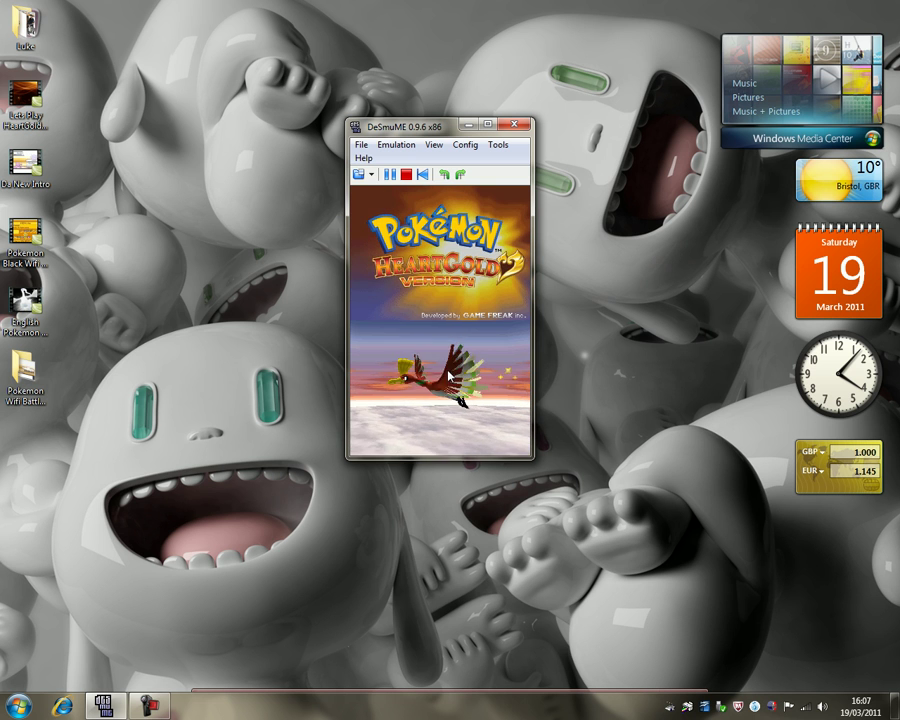
# Step: Continue the saved HeartGold game and walk the character around the Pokémon Center
pyautogui.click(455, 374)
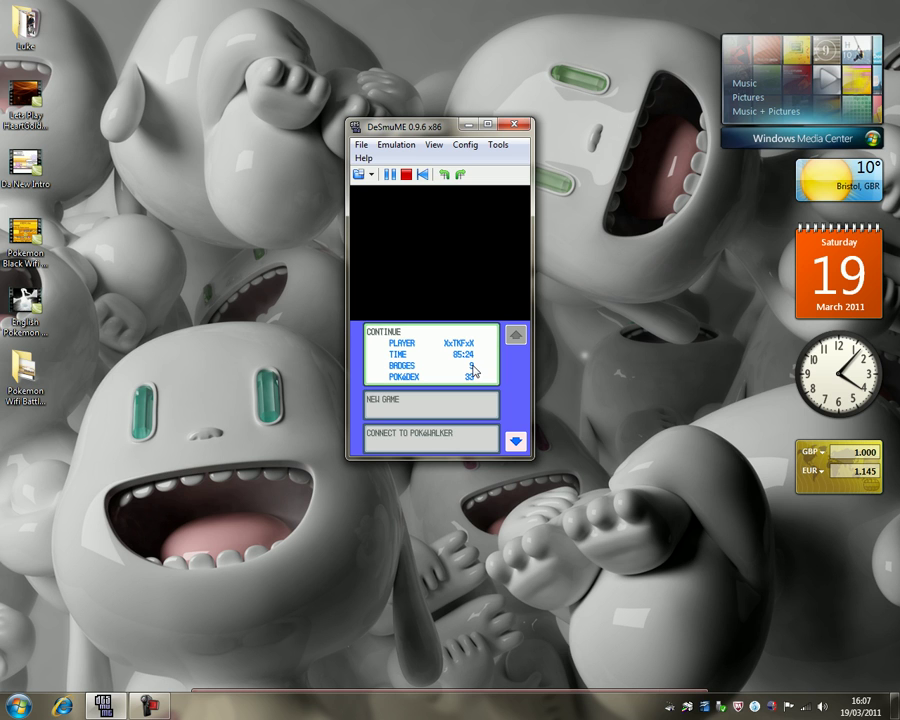
pyautogui.click(464, 365)
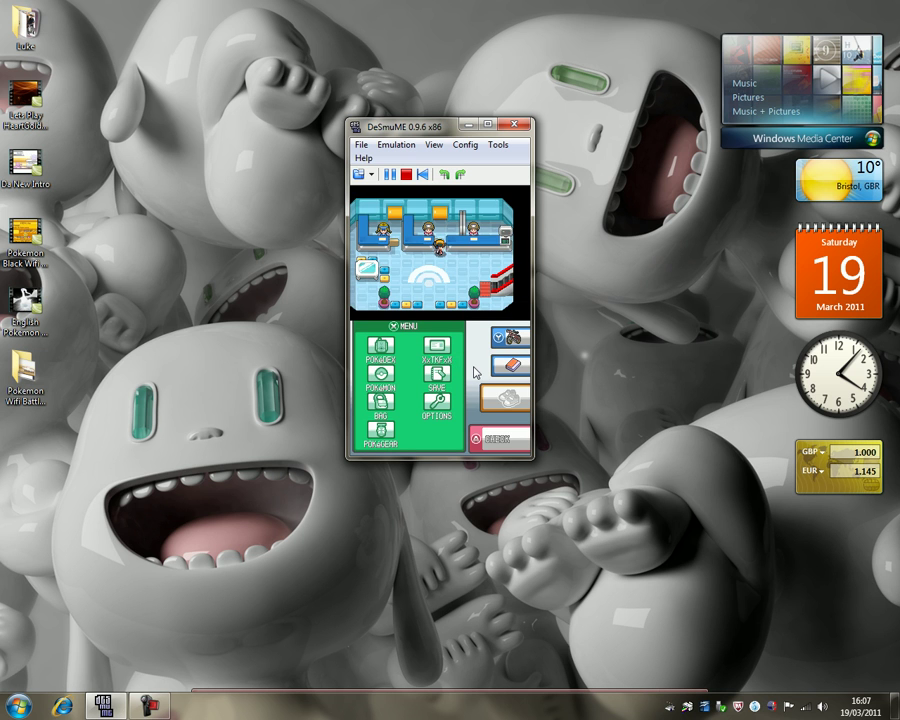
pyautogui.press('Down')
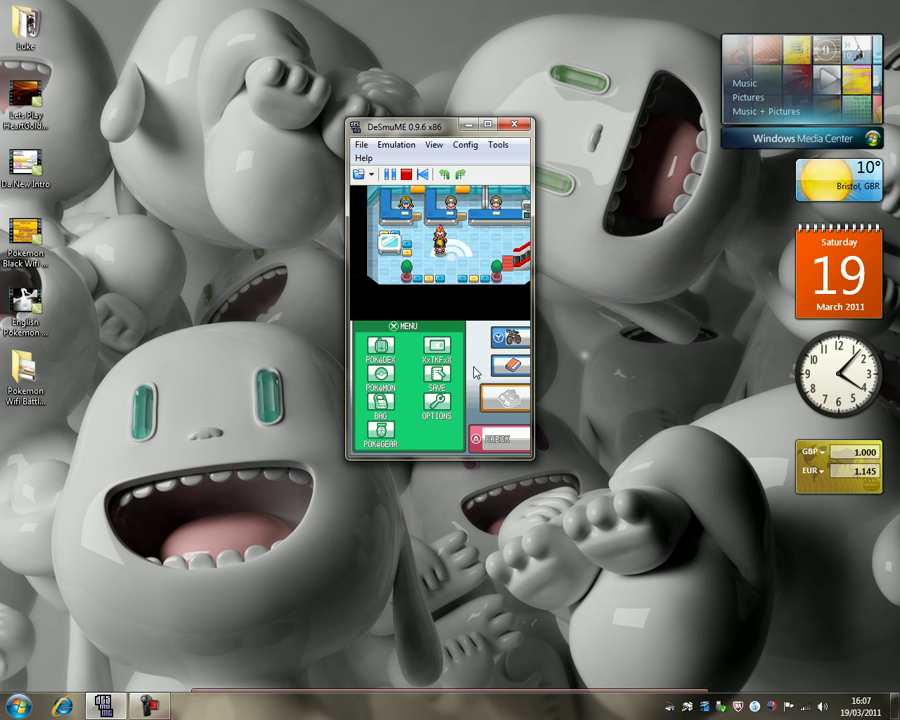
pyautogui.press('Right')
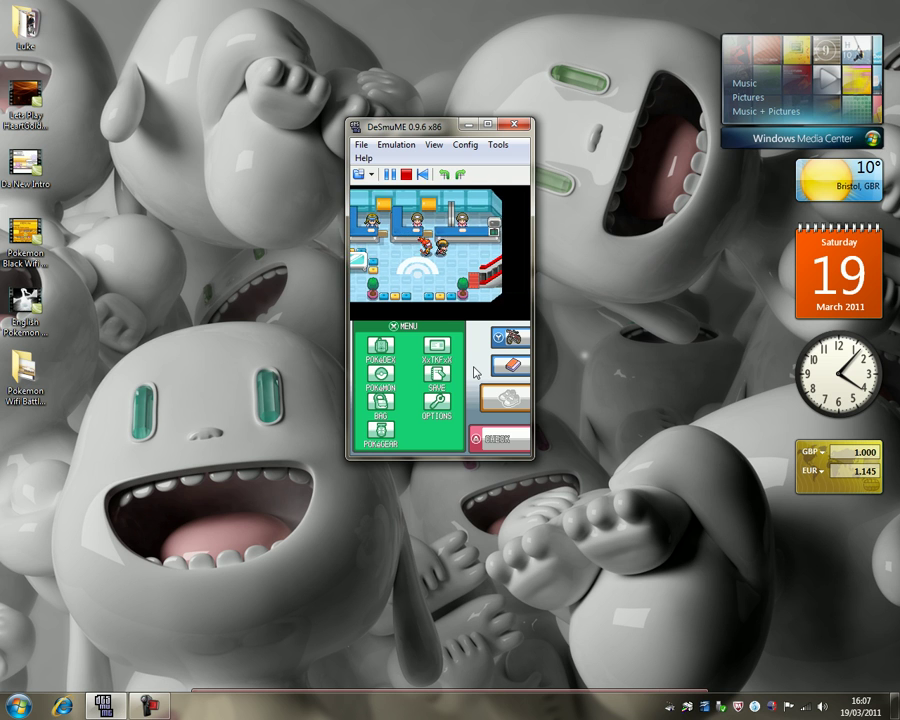
pyautogui.press('Up')
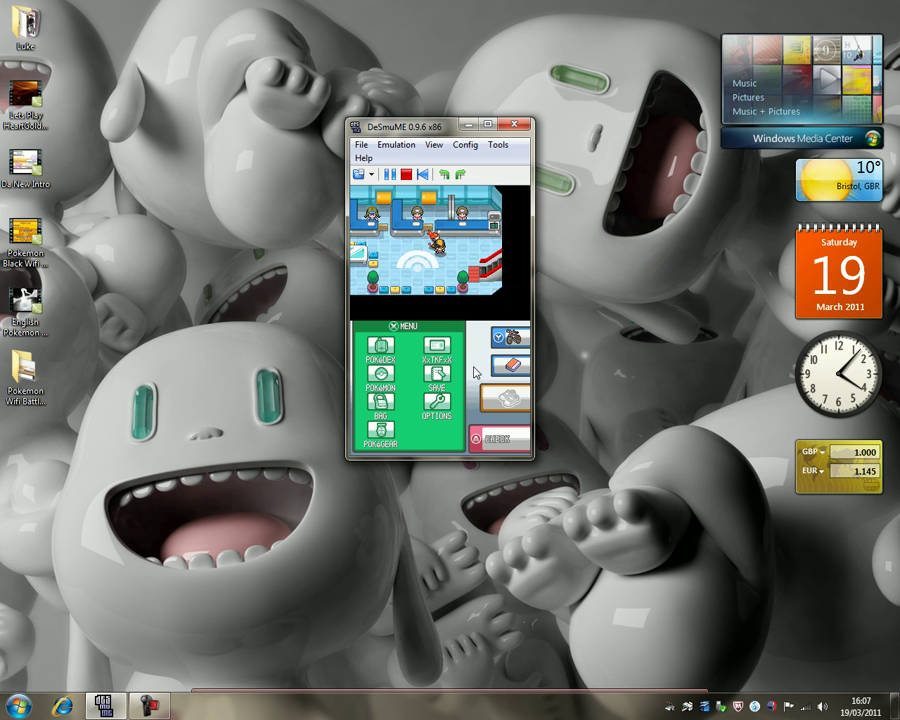
pyautogui.press('Left')
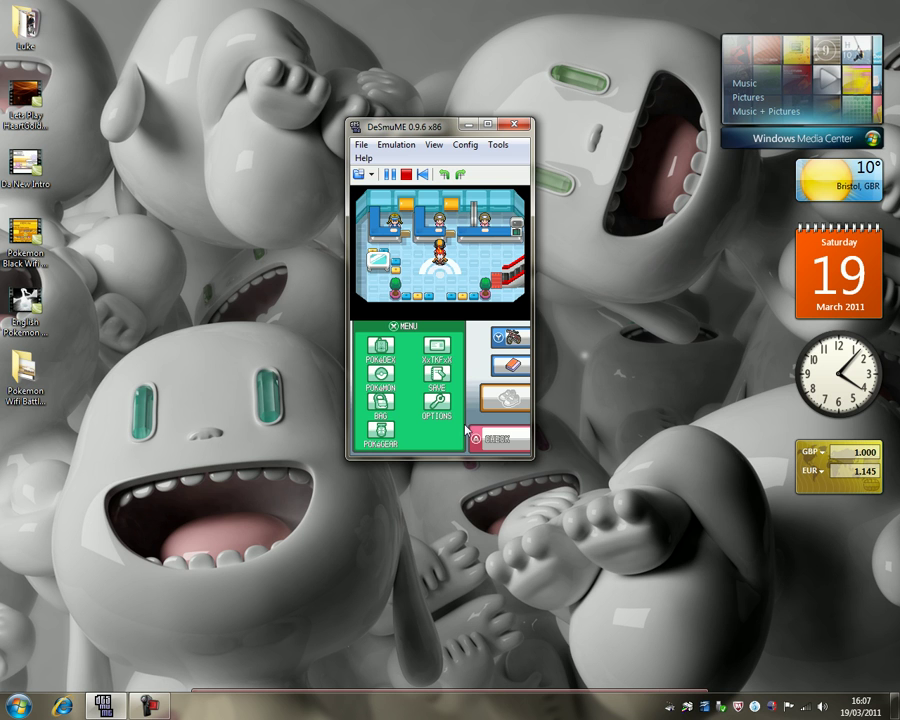
# Step: Use the Vs. Recorder from the bag in Browse Mode and open the player's own battle video
pyautogui.click(381, 407)
pyautogui.press('Left')
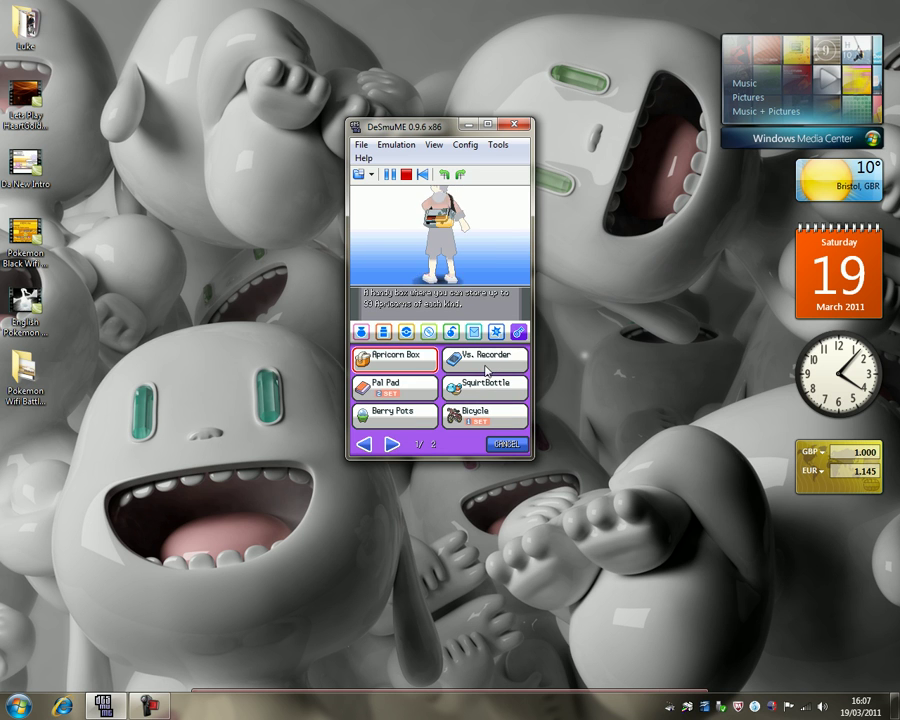
pyautogui.click(485, 370)
pyautogui.click(395, 419)
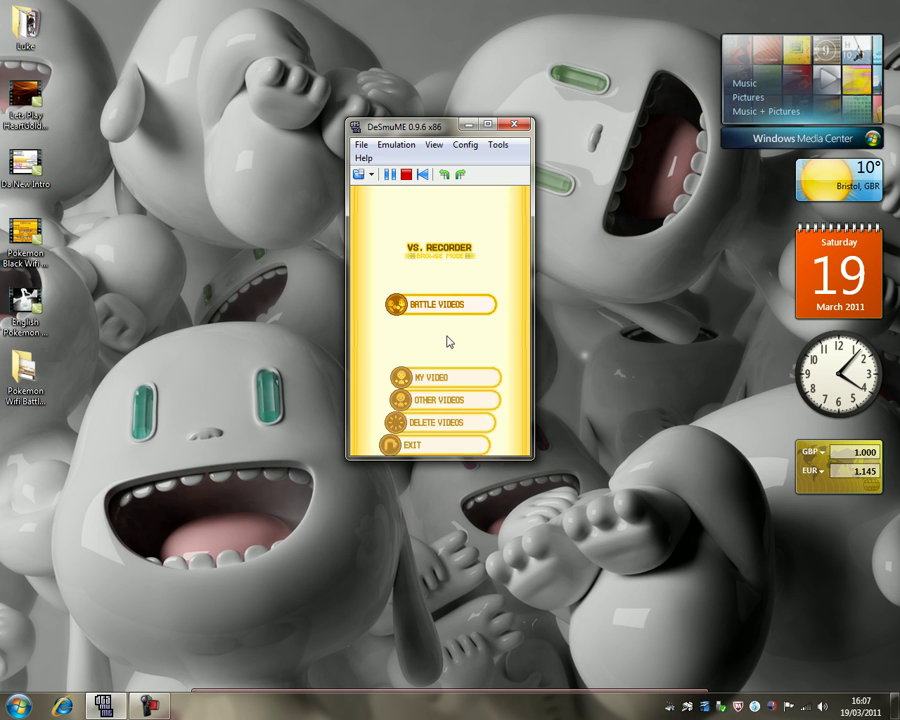
pyautogui.press('x')
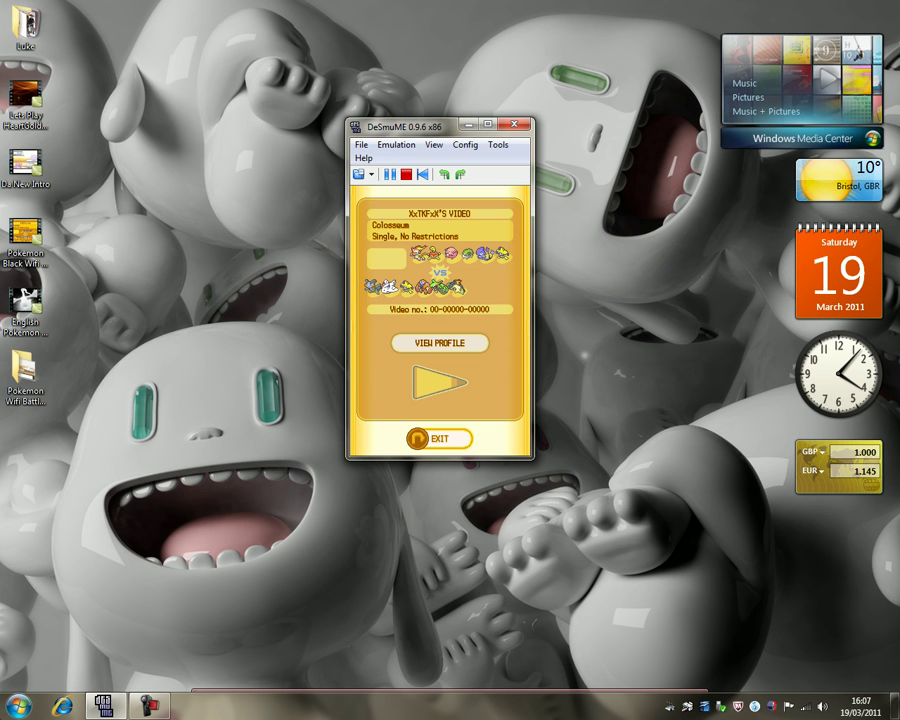
# Step: Switch to Windows Explorer, browse Removable Disk (J:) to the Camtasia Windows 7 folder, and close the window
pyautogui.press('super')
pyautogui.click(240, 470)
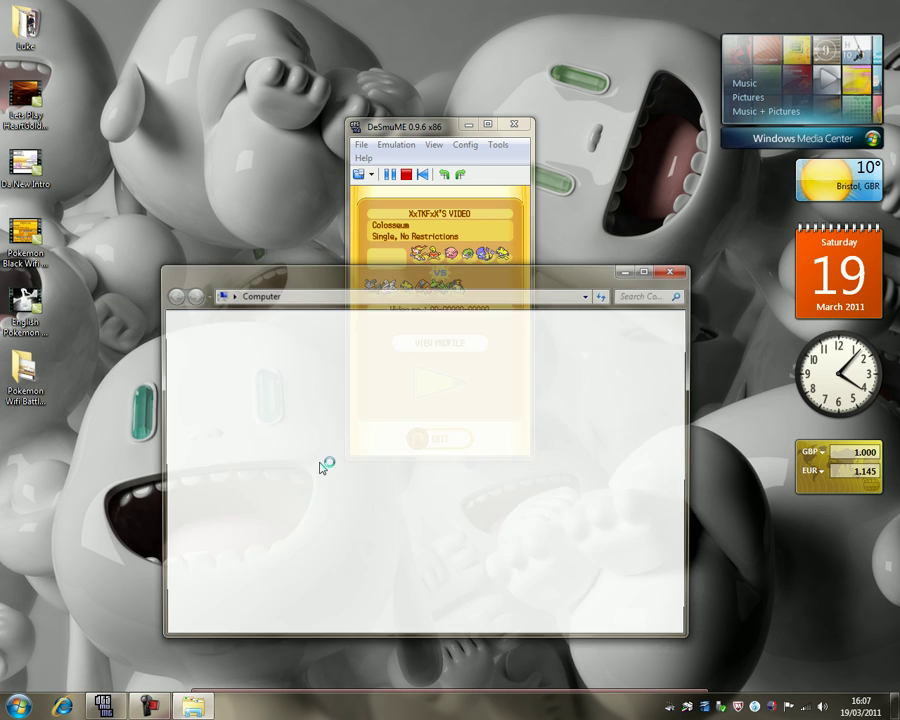
pyautogui.doubleClick(530, 432)
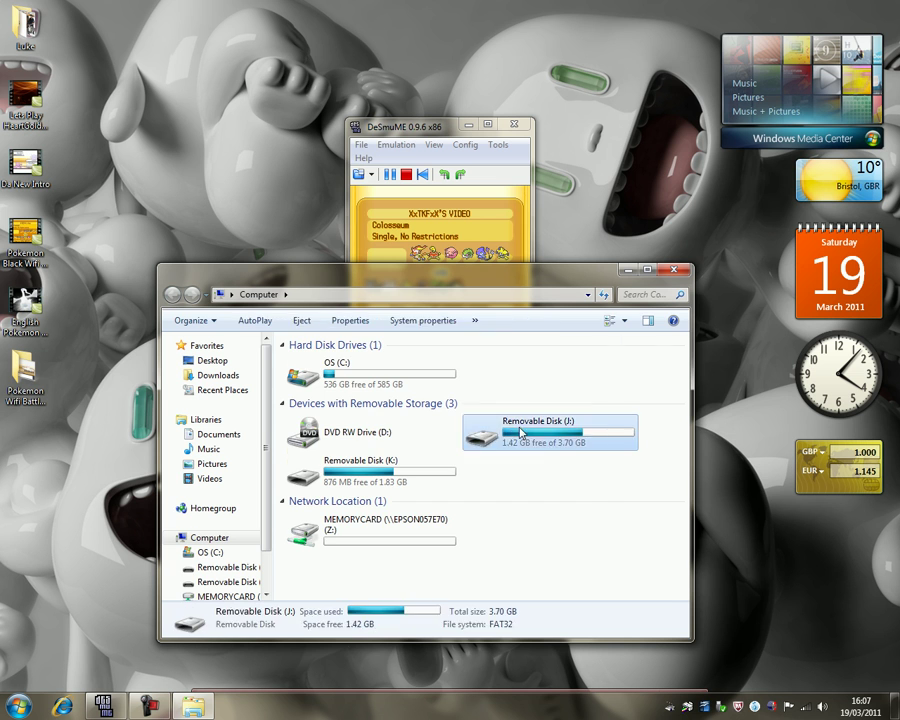
pyautogui.doubleClick(387, 451)
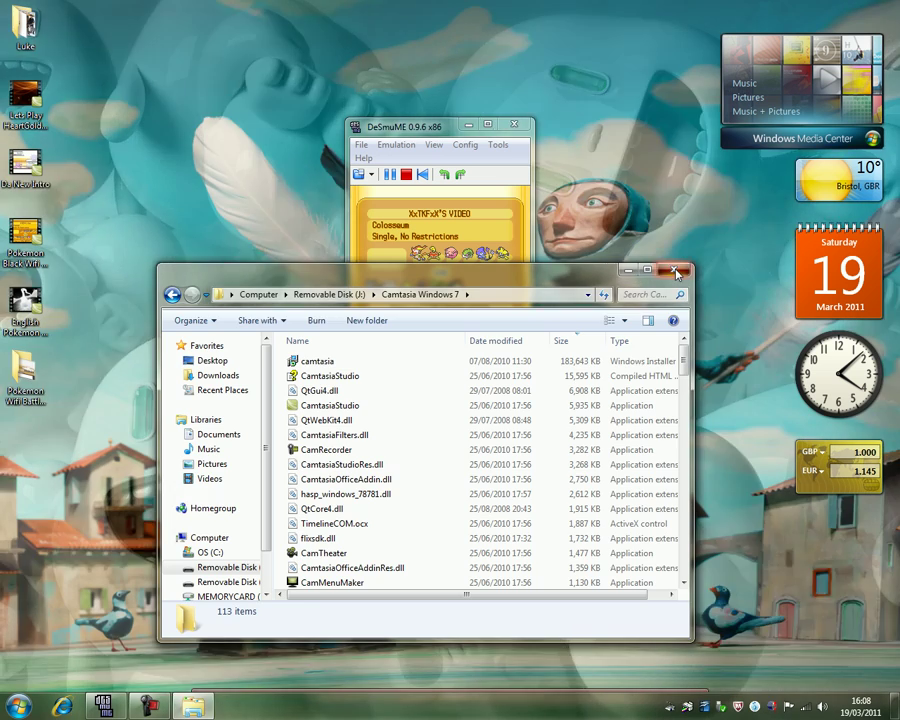
pyautogui.click(675, 269)
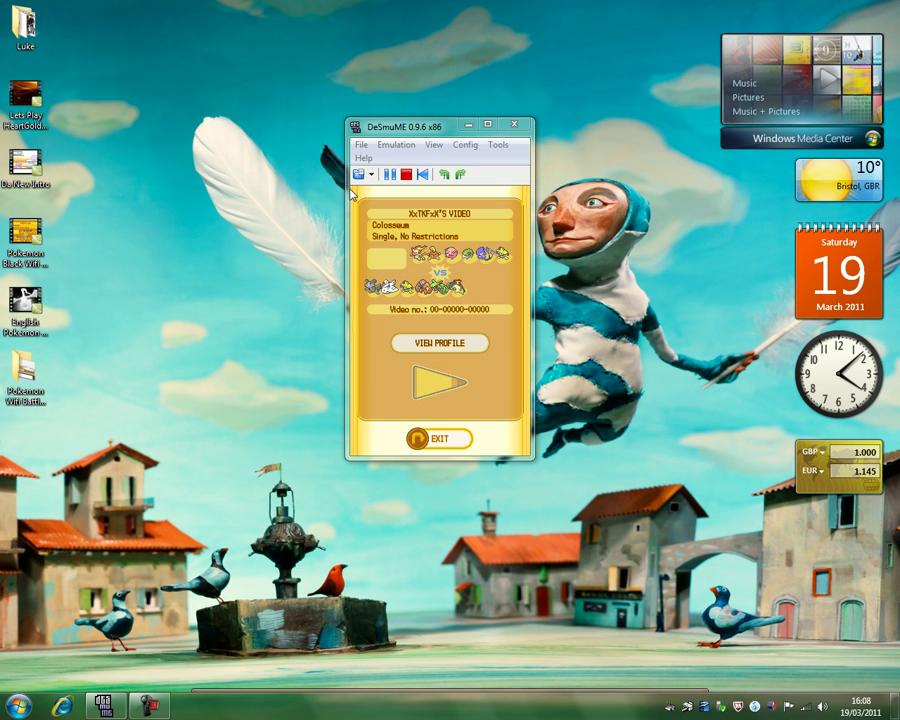
# Step: Play the recorded Colosseum battle video
pyautogui.click(516, 398)
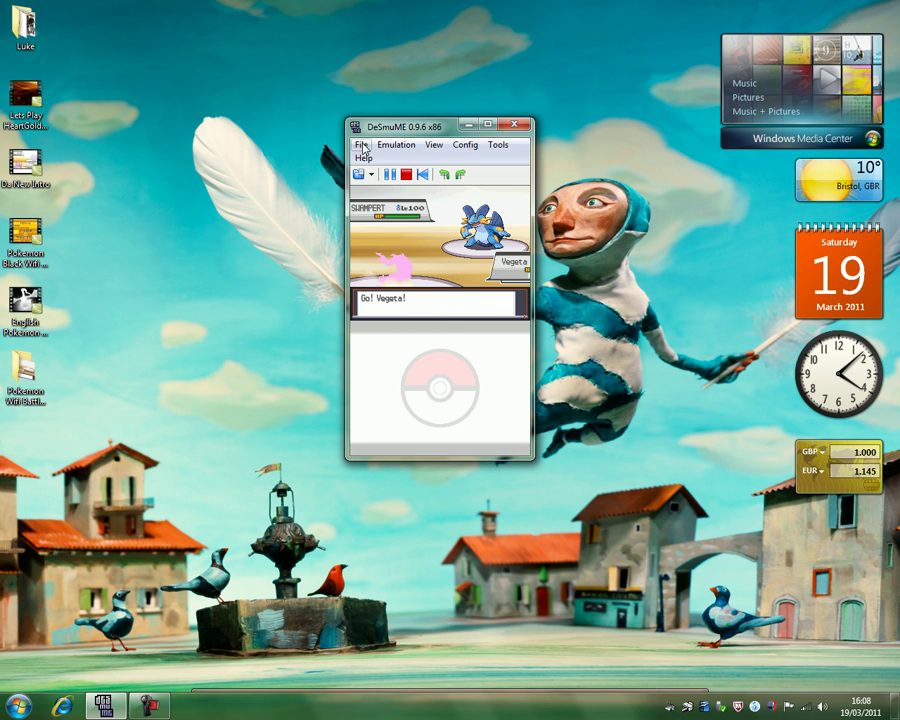
# Step: Stop the battle playback and start an AVI recording on the Desktop named "test recording in avi format" using Full Frames (Uncompressed)
pyautogui.click(464, 450)
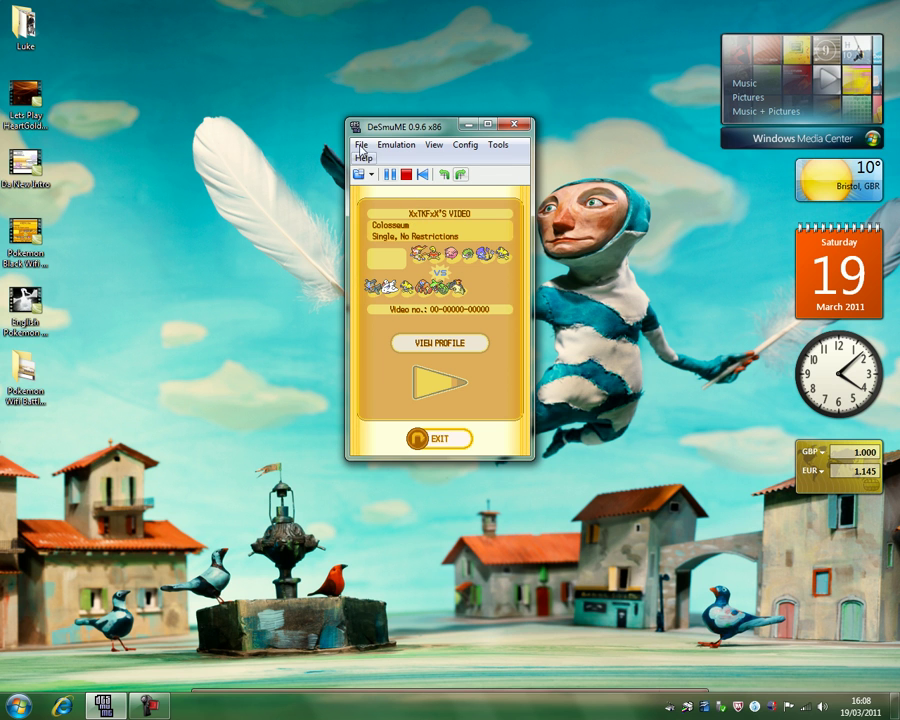
pyautogui.click(361, 145)
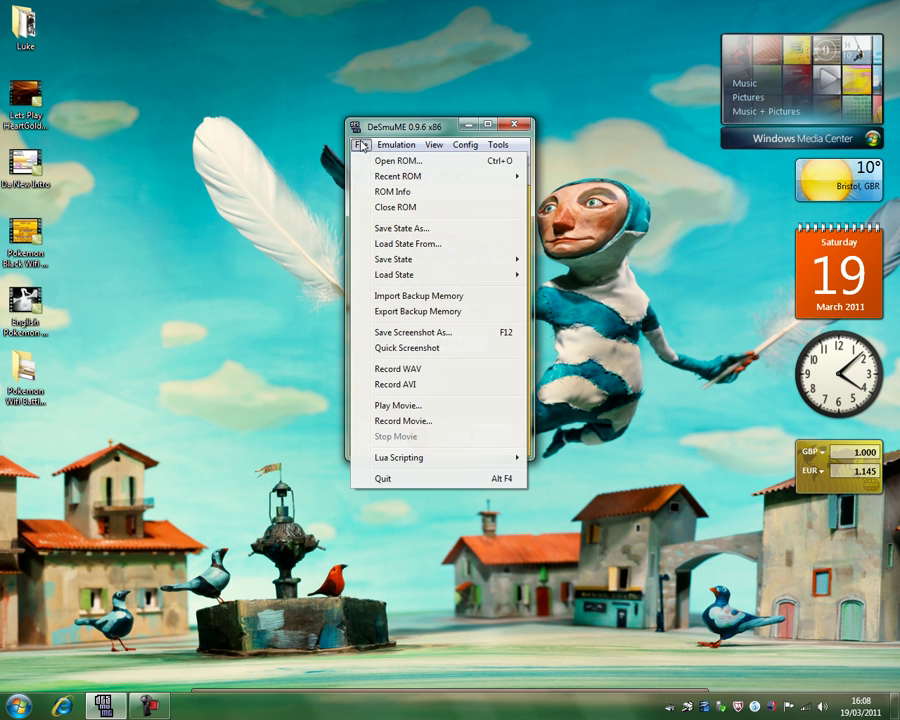
pyautogui.click(446, 386)
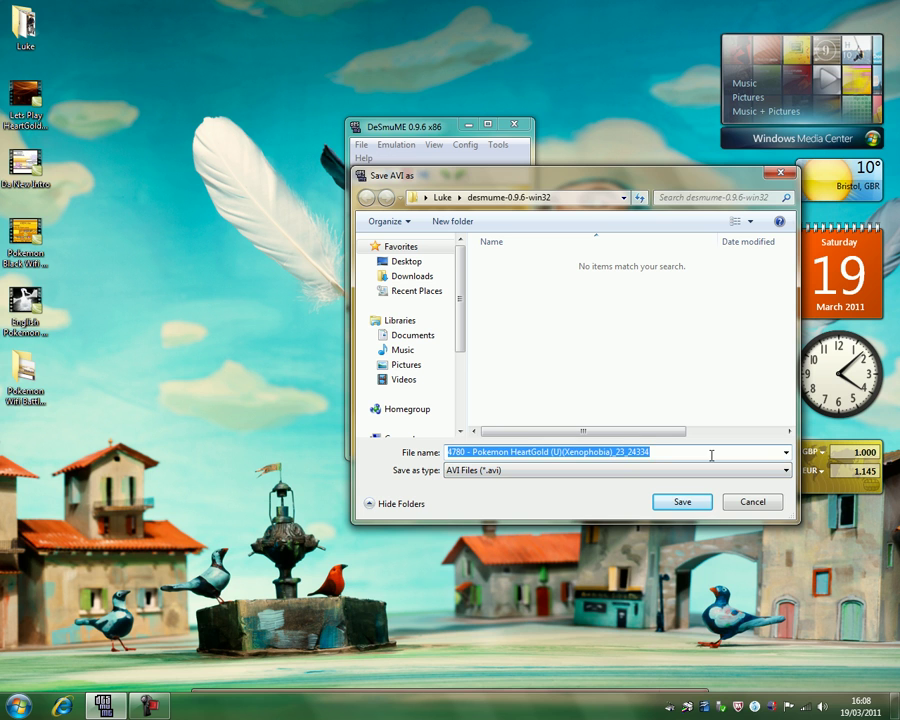
pyautogui.write('test recording in avi format')
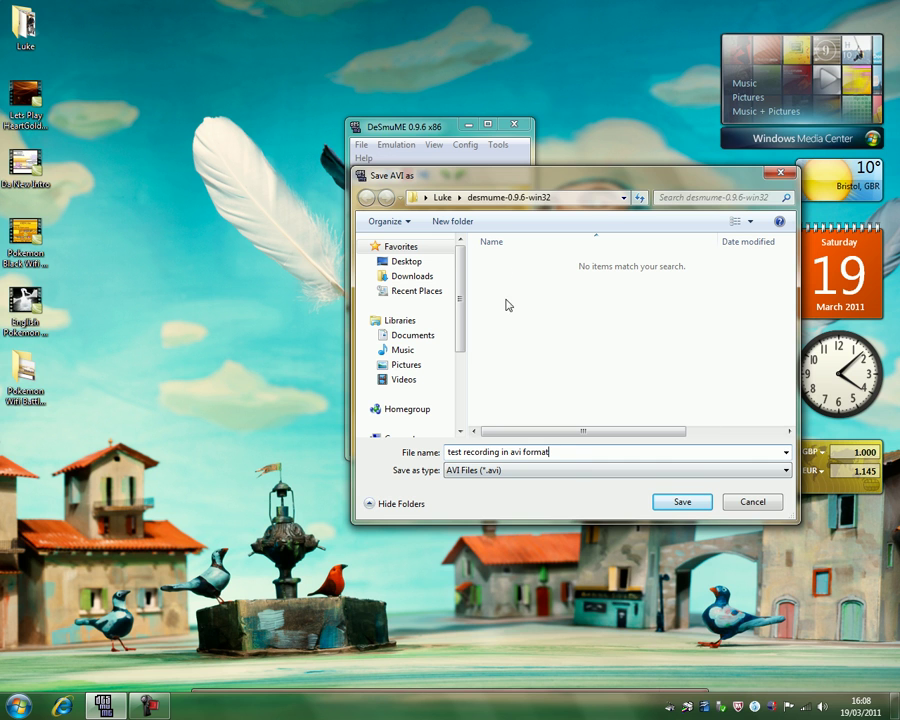
pyautogui.click(404, 261)
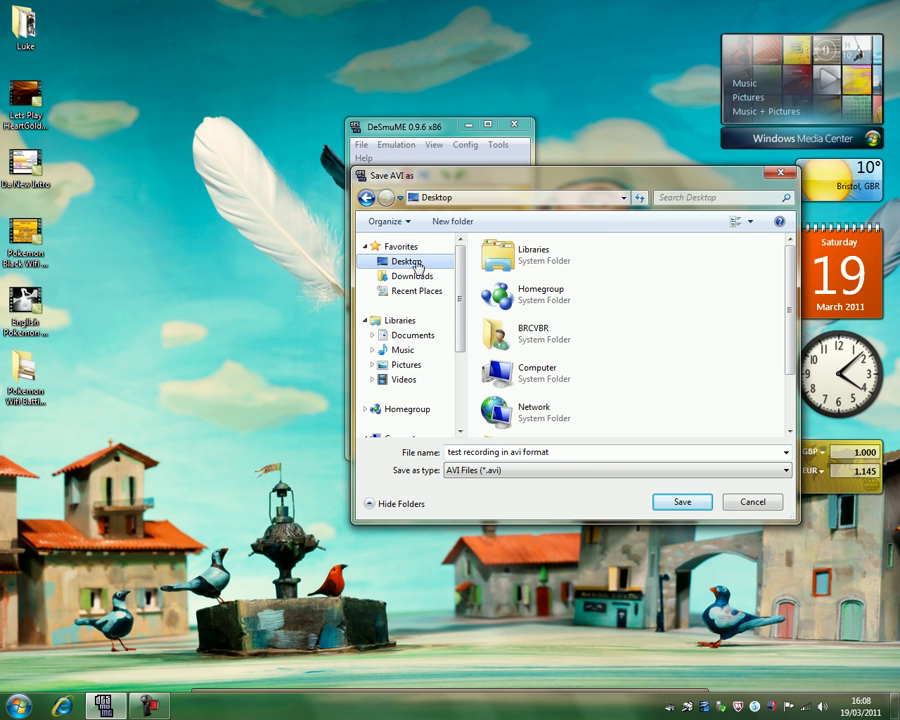
pyautogui.click(682, 502)
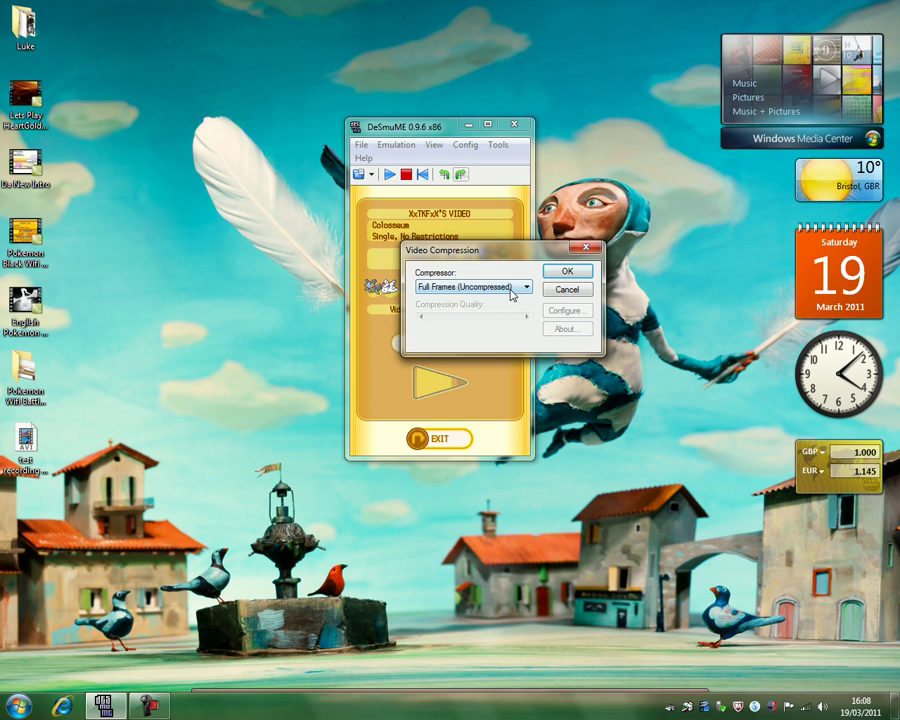
pyautogui.click(514, 294)
pyautogui.click(511, 288)
pyautogui.click(567, 273)
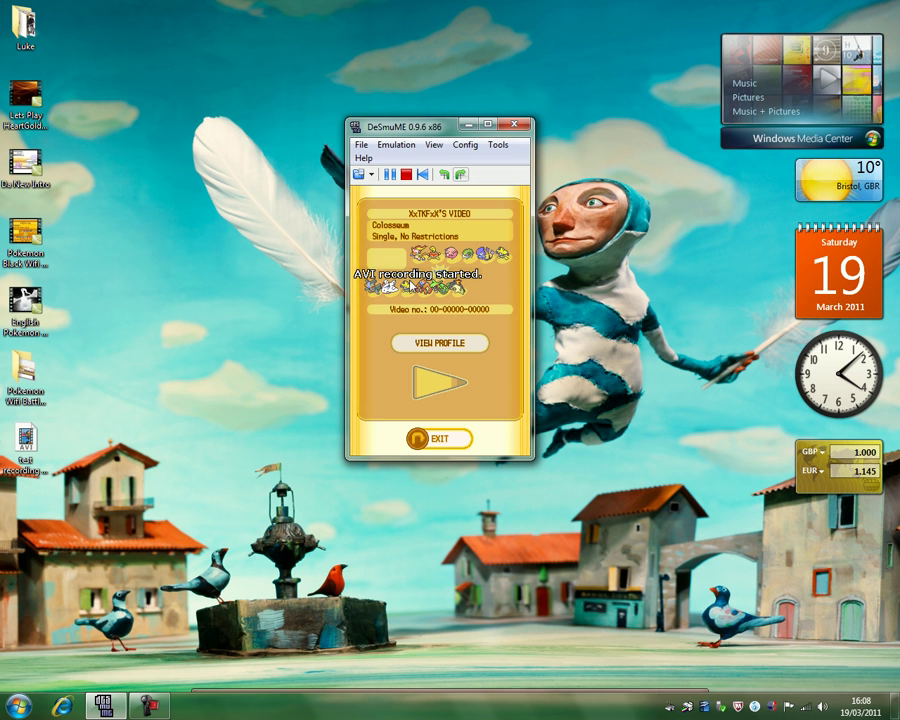
# Step: Play the Colosseum battle video for the recording, stop the AVI capture, and end the battle playback
pyautogui.click(455, 386)
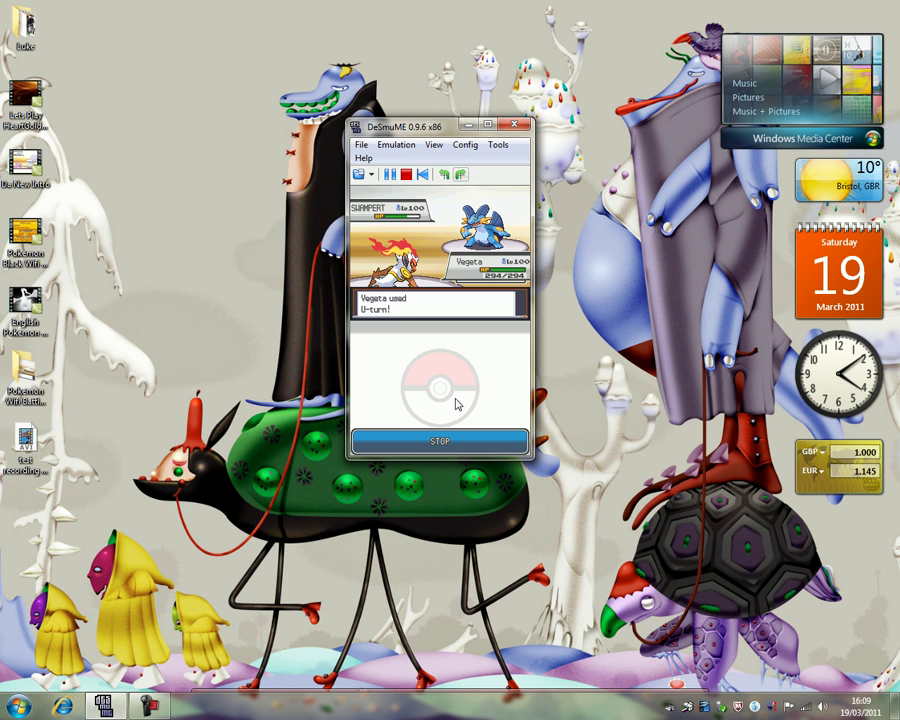
pyautogui.click(361, 146)
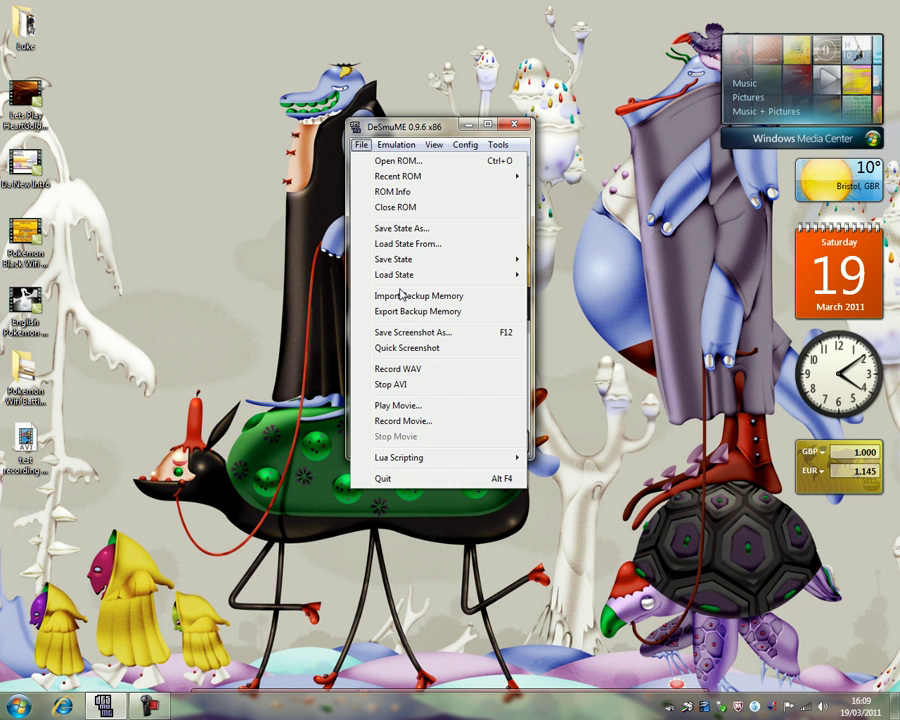
pyautogui.click(425, 386)
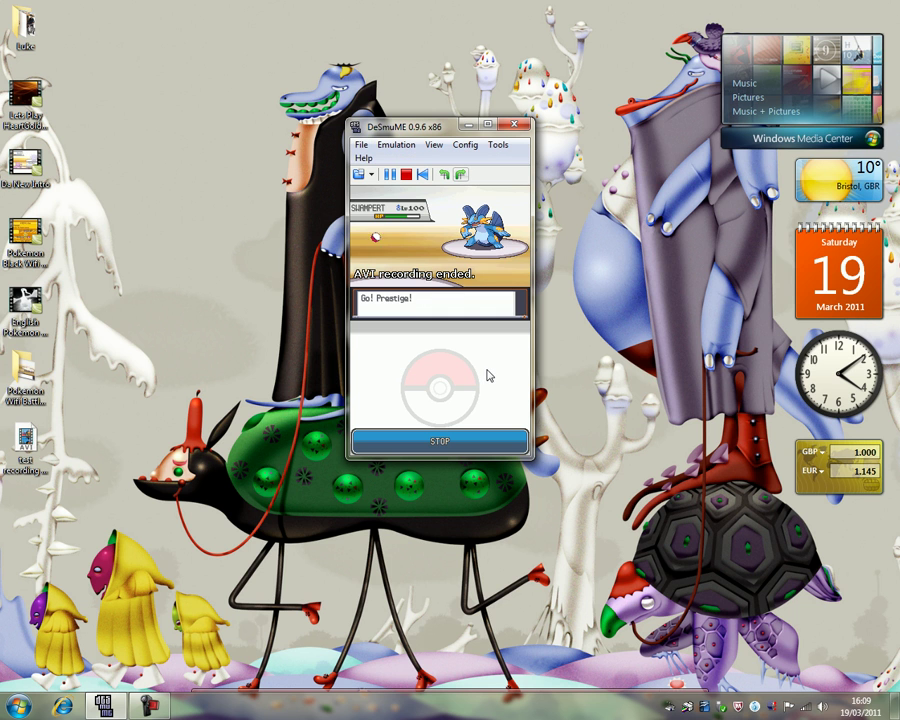
pyautogui.click(455, 442)
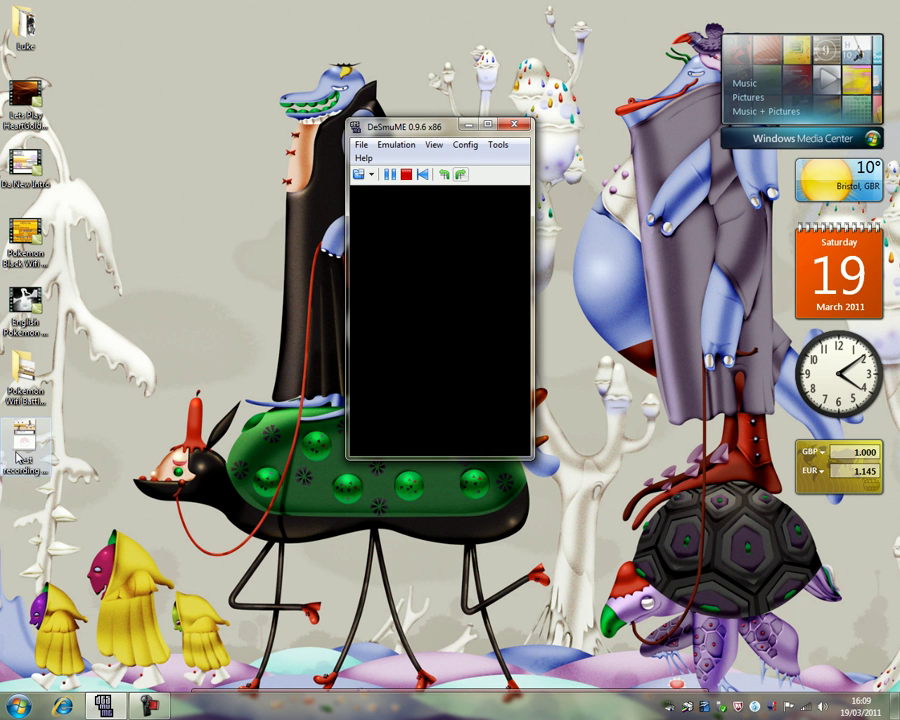
# Step: Play the "test recording in avi format" file from the desktop, lower the player's volume, and close the player
pyautogui.doubleClick(18, 452)
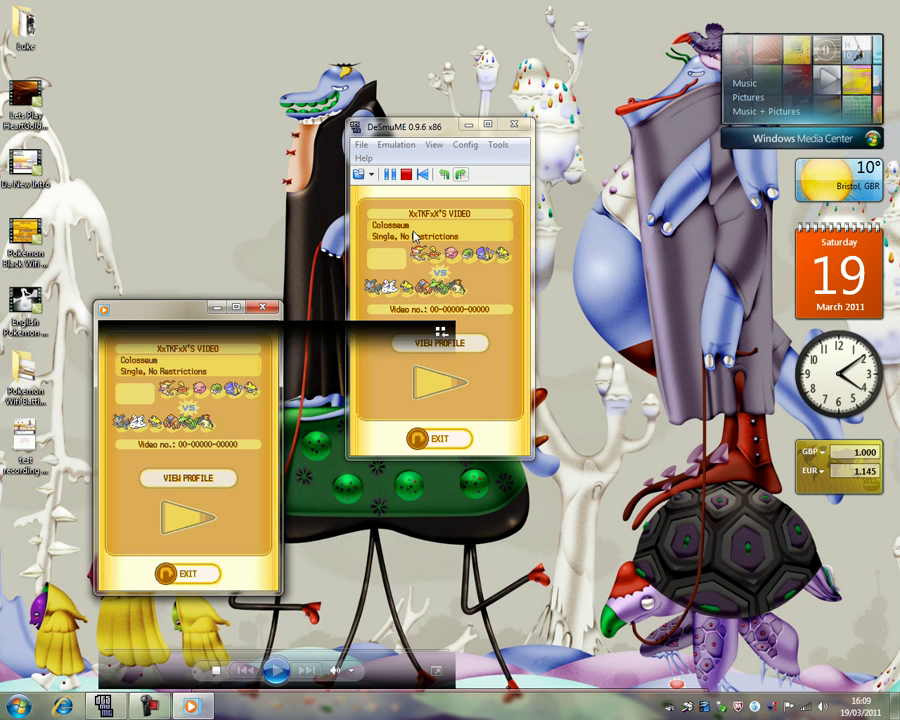
pyautogui.moveTo(180, 307); pyautogui.dragTo(393, 193)
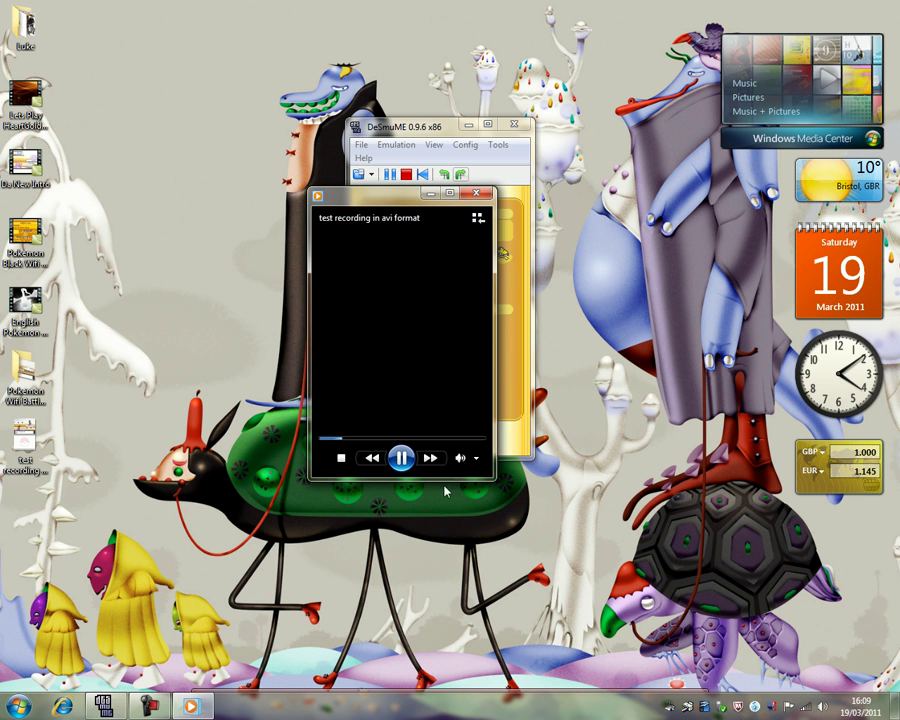
pyautogui.moveTo(475, 462)
pyautogui.moveTo(456, 459); pyautogui.dragTo(440, 463)
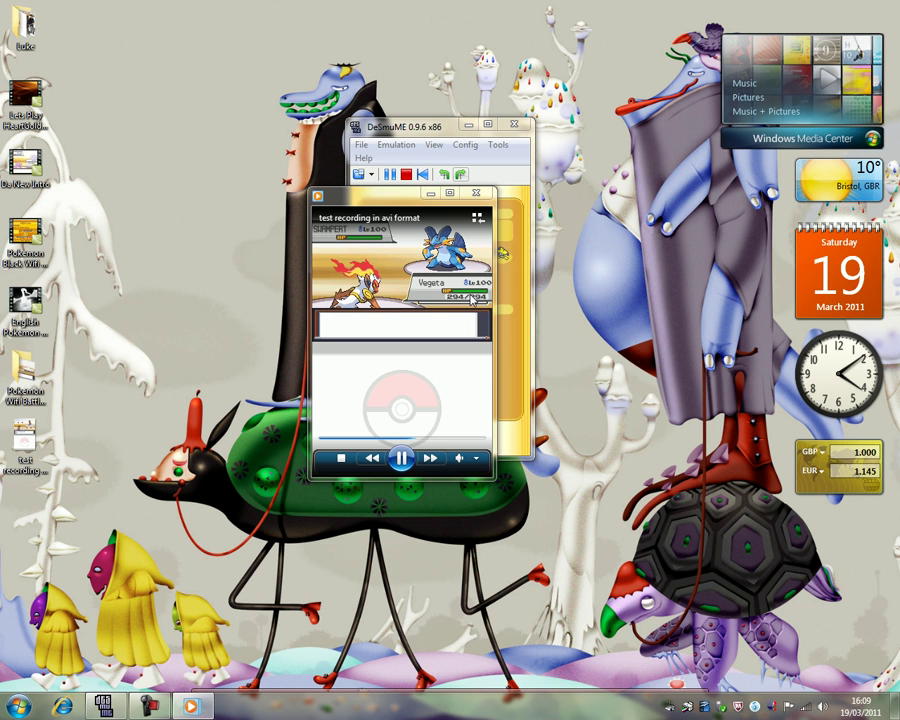
pyautogui.click(477, 198)
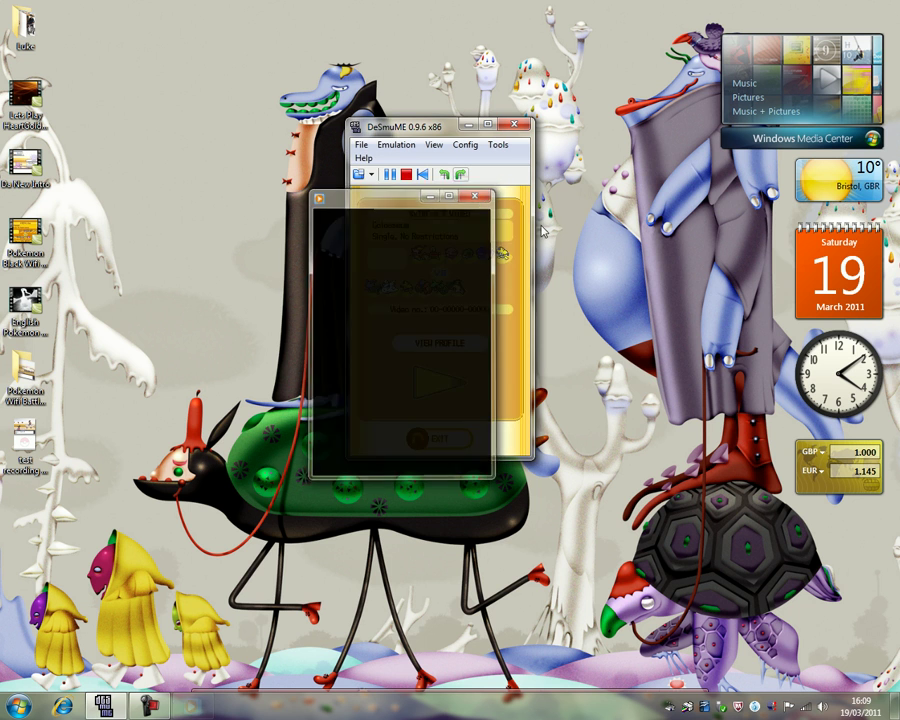
# Step: Open Windows Live Movie Maker and add the "test recording in avi format" video from the desktop to the project
pyautogui.press('super')
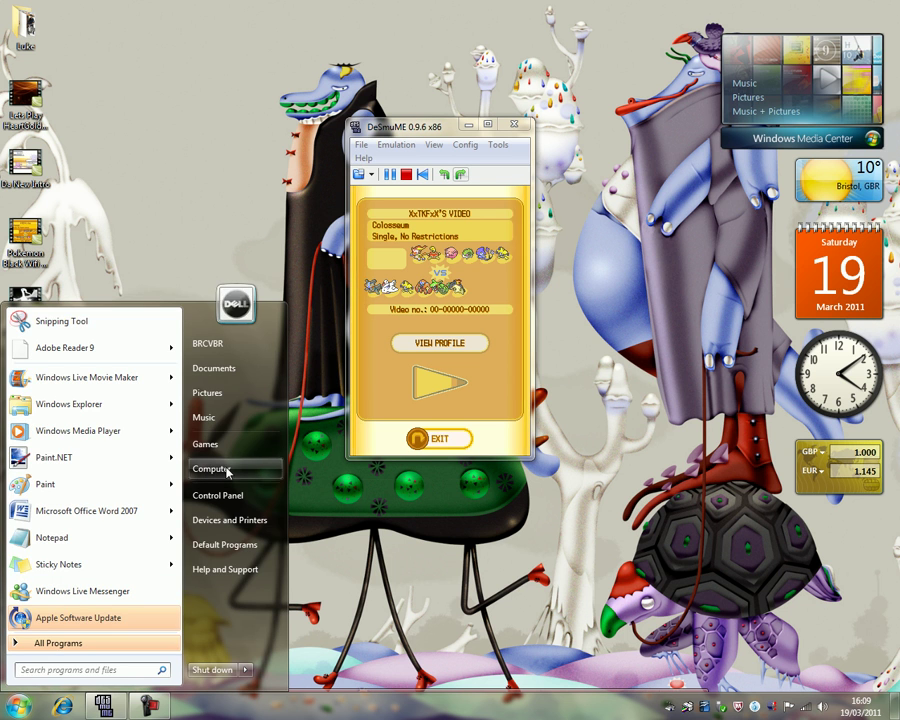
pyautogui.click(170, 138)
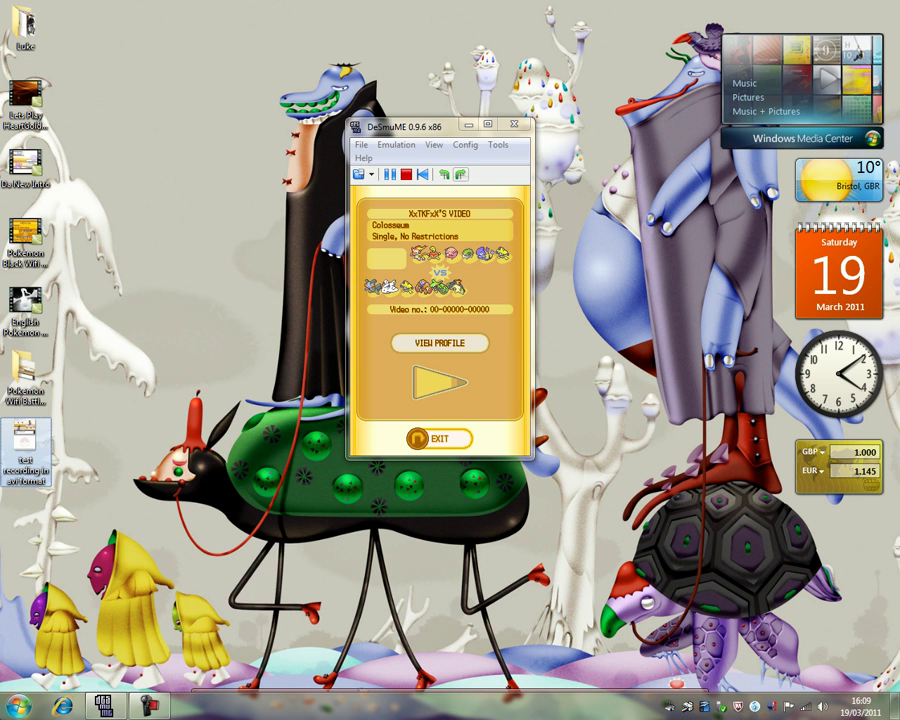
pyautogui.press('super')
pyautogui.click(220, 453)
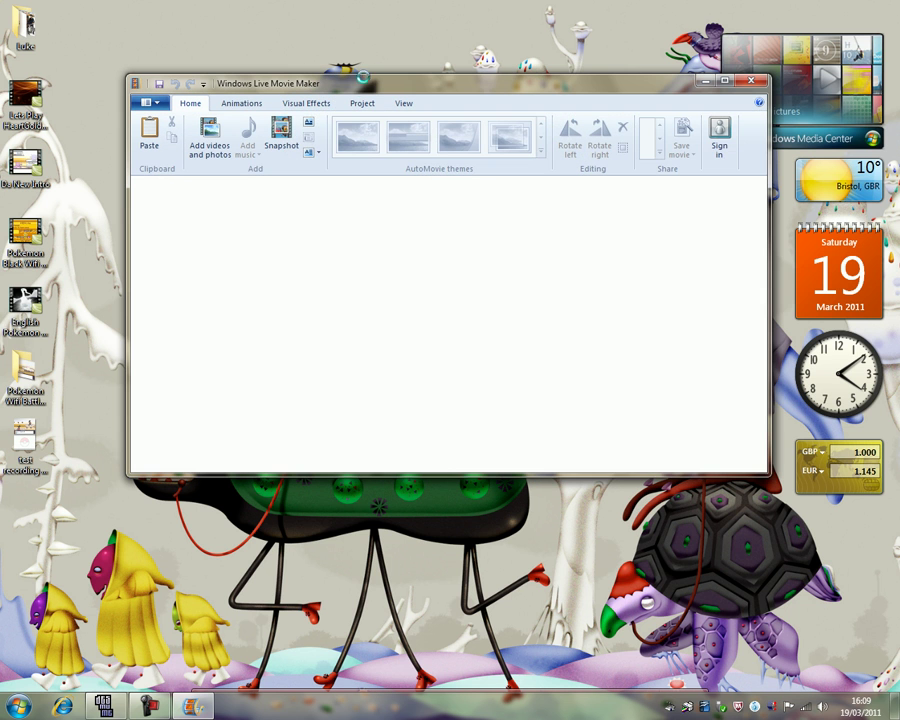
pyautogui.moveTo(368, 84); pyautogui.dragTo(345, 80)
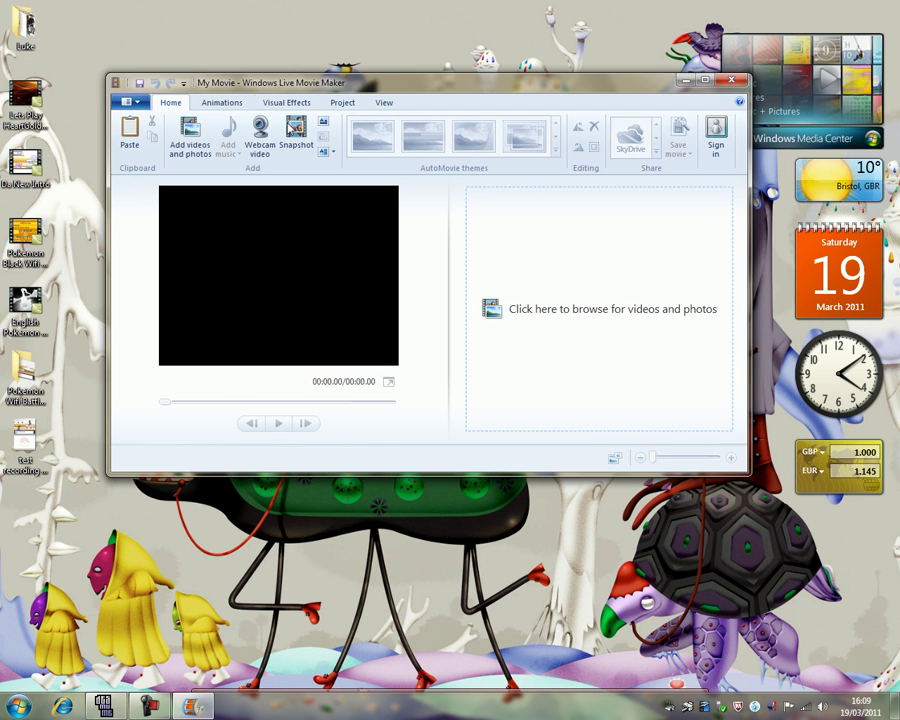
pyautogui.moveTo(24, 437); pyautogui.dragTo(507, 271)
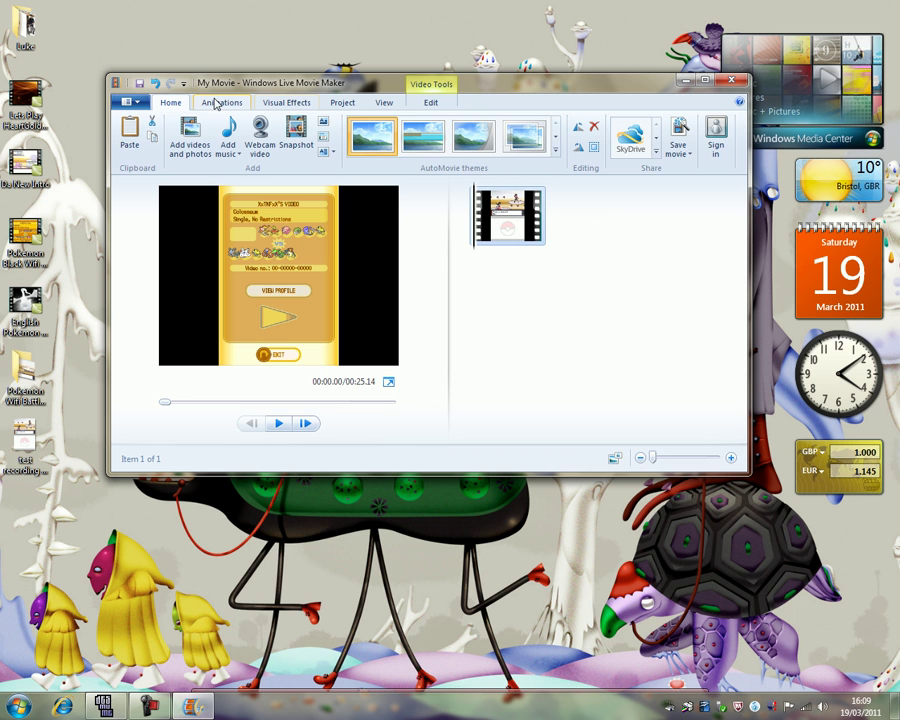
# Step: Try the Widescreen (16:9) aspect ratio on the movie and restore Standard (4:3)
pyautogui.click(218, 102)
pyautogui.click(284, 102)
pyautogui.click(345, 103)
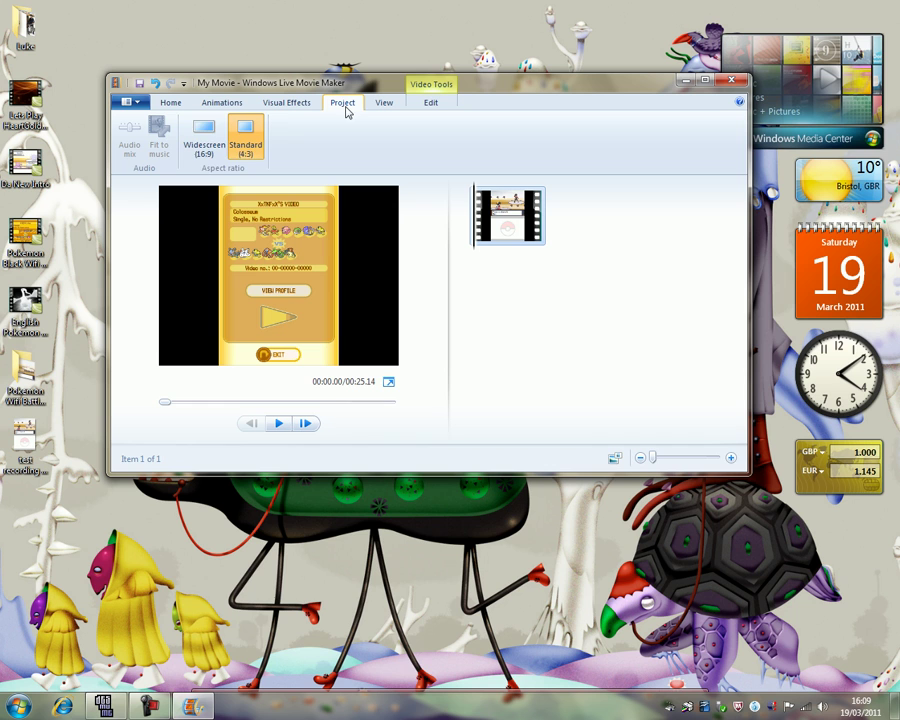
pyautogui.click(200, 138)
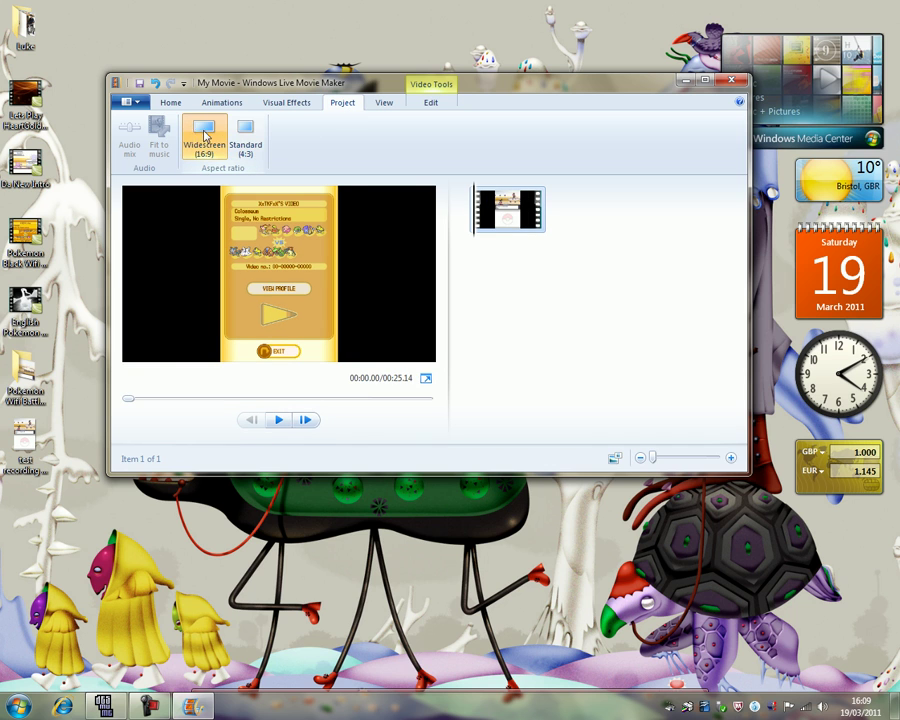
pyautogui.click(246, 138)
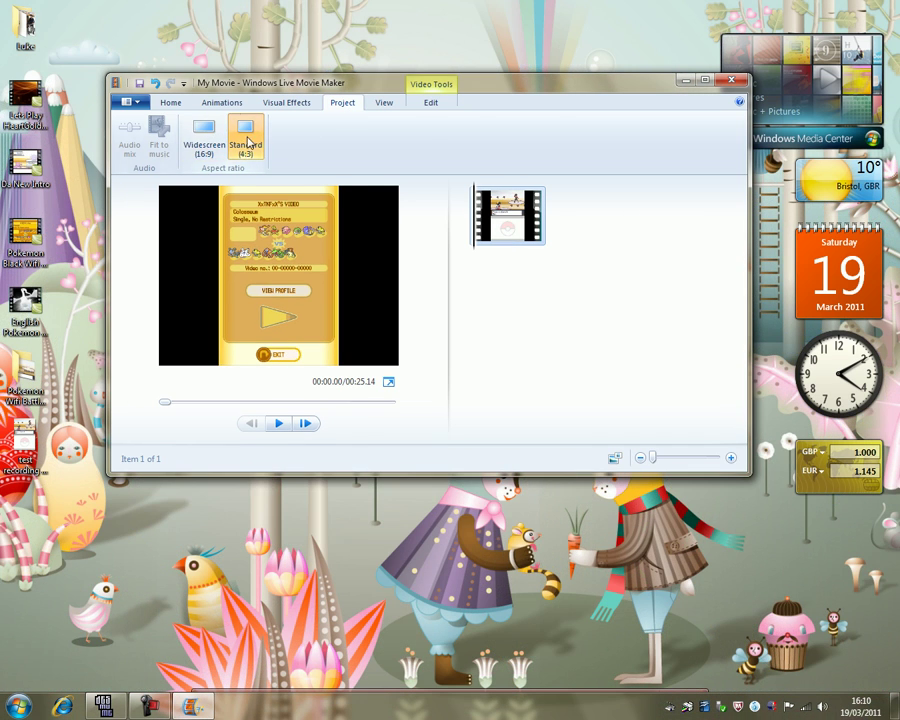
# Step: Review the video clip's editing options, such as fades, speed, splitting and trimming
pyautogui.click(224, 102)
pyautogui.click(172, 102)
pyautogui.click(428, 104)
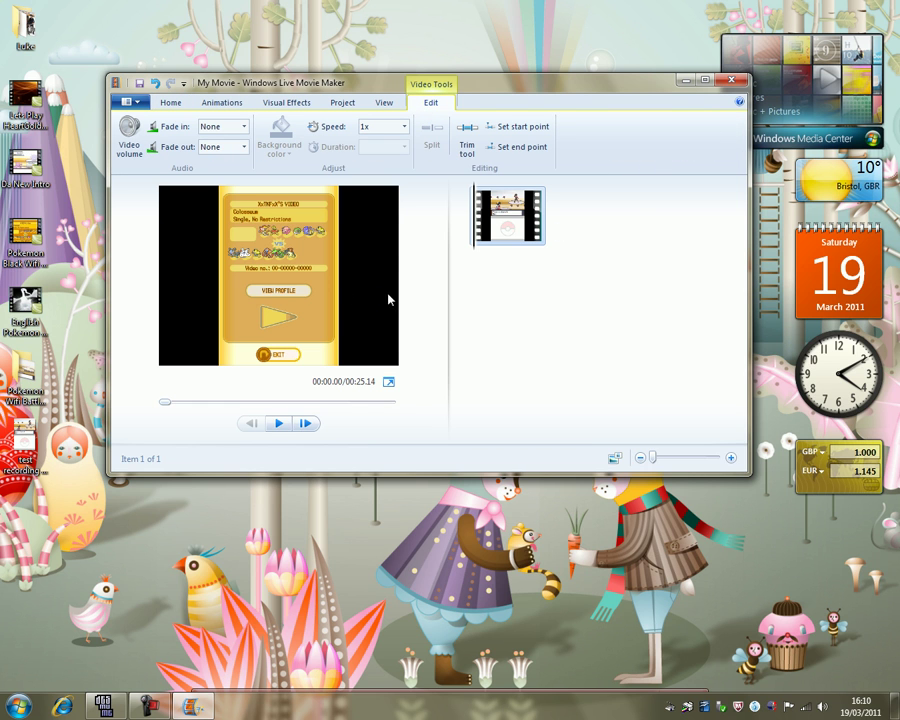
pyautogui.click(172, 104)
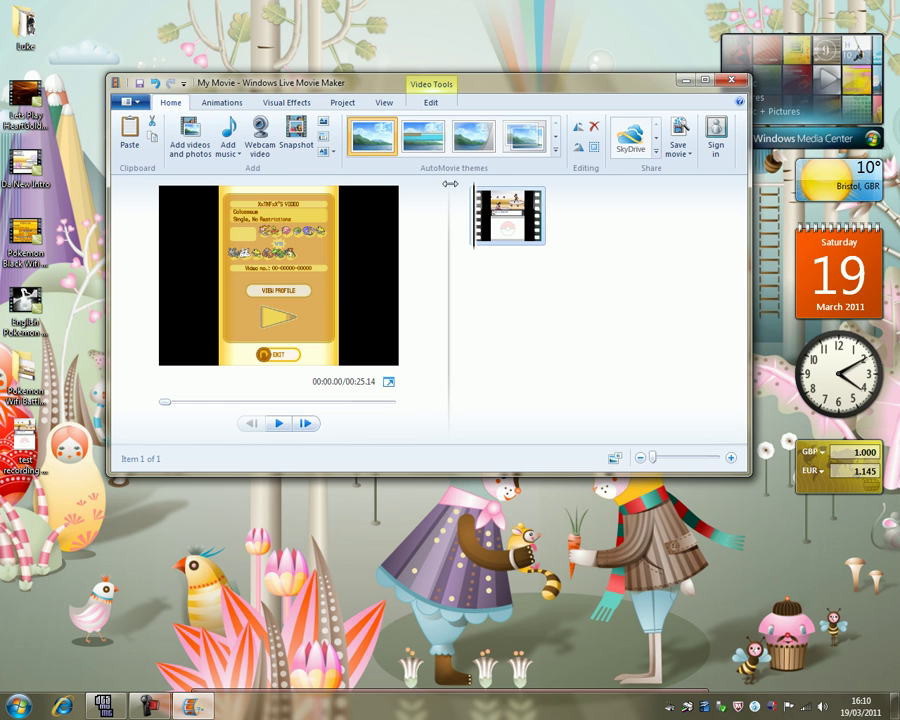
# Step: Show saving the movie as a Windows Media Video File, cancel the save, and close Movie Maker without saving the project
pyautogui.click(126, 101)
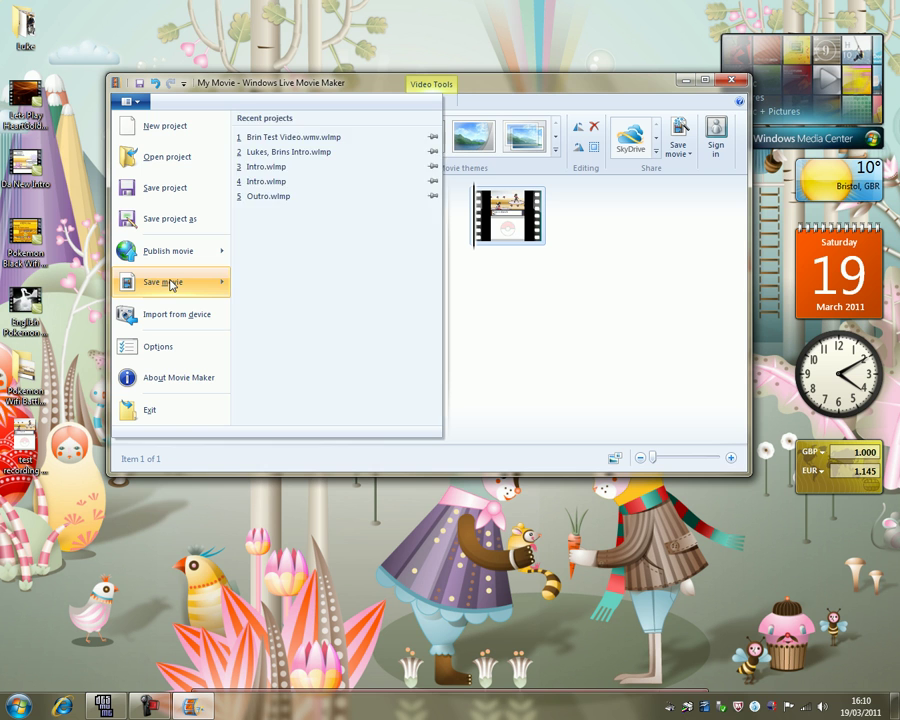
pyautogui.moveTo(197, 282)
pyautogui.click(315, 144)
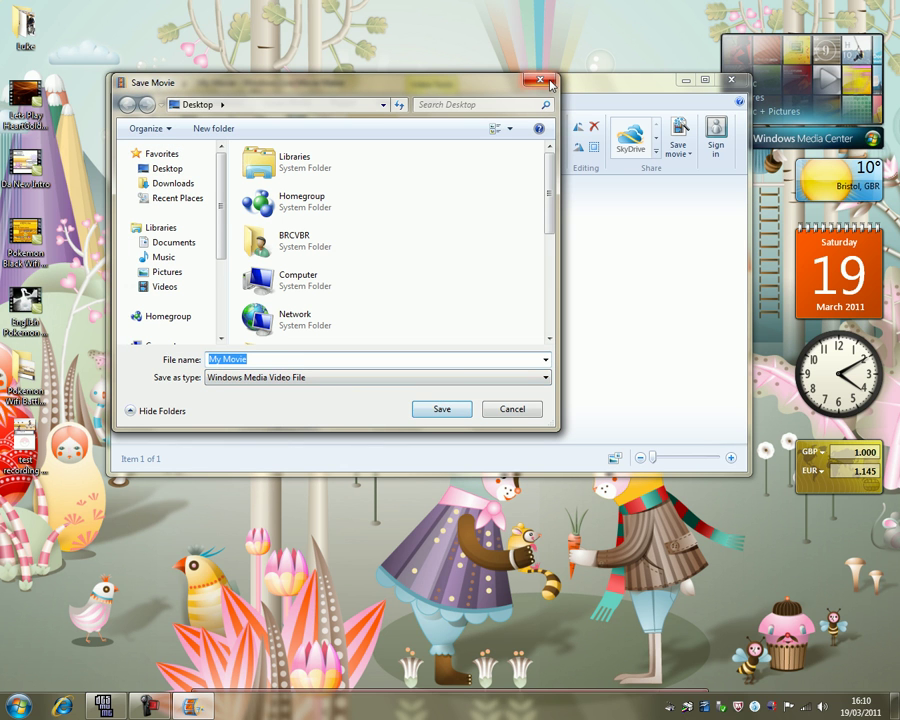
pyautogui.click(549, 84)
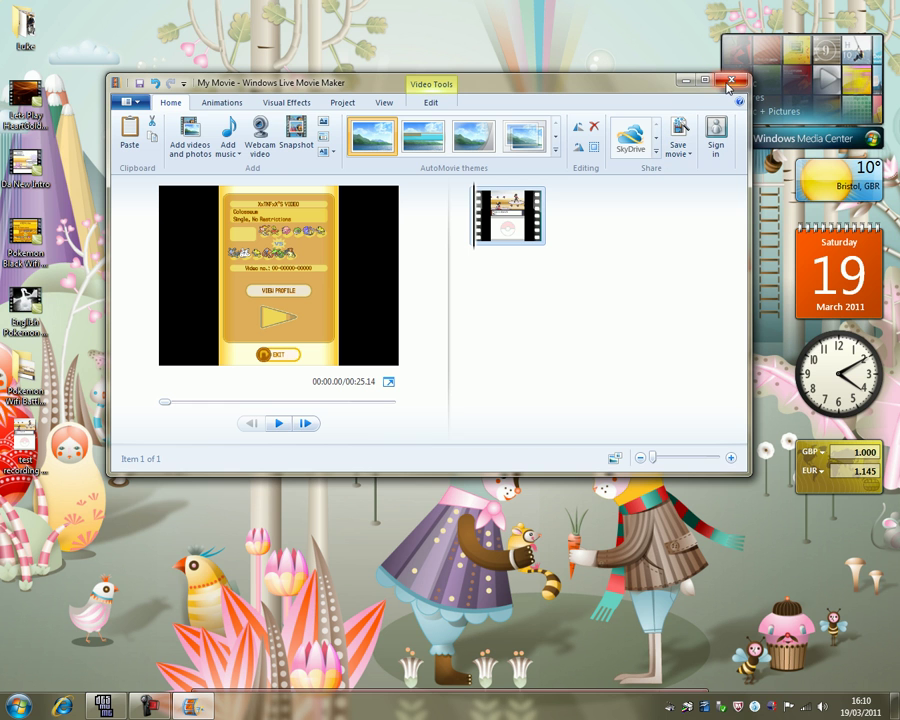
pyautogui.click(730, 81)
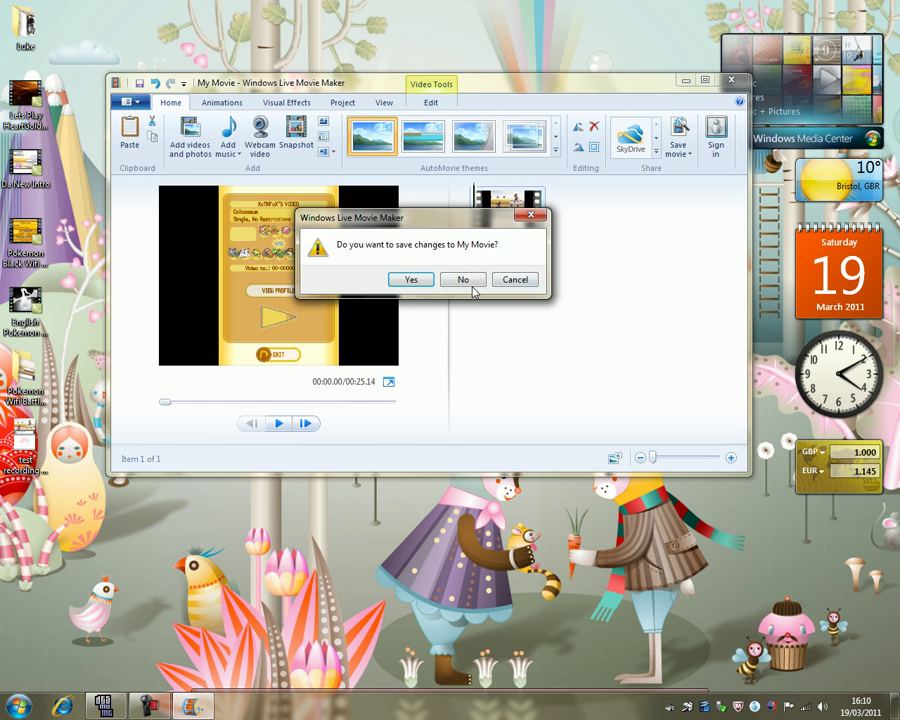
pyautogui.click(463, 278)
# Step: Launch CamtasiaStudio from the Camtasia Windows 7 folder on Removable Disk (J:), and close the Explorer and DeSmuME windows
pyautogui.press('super')
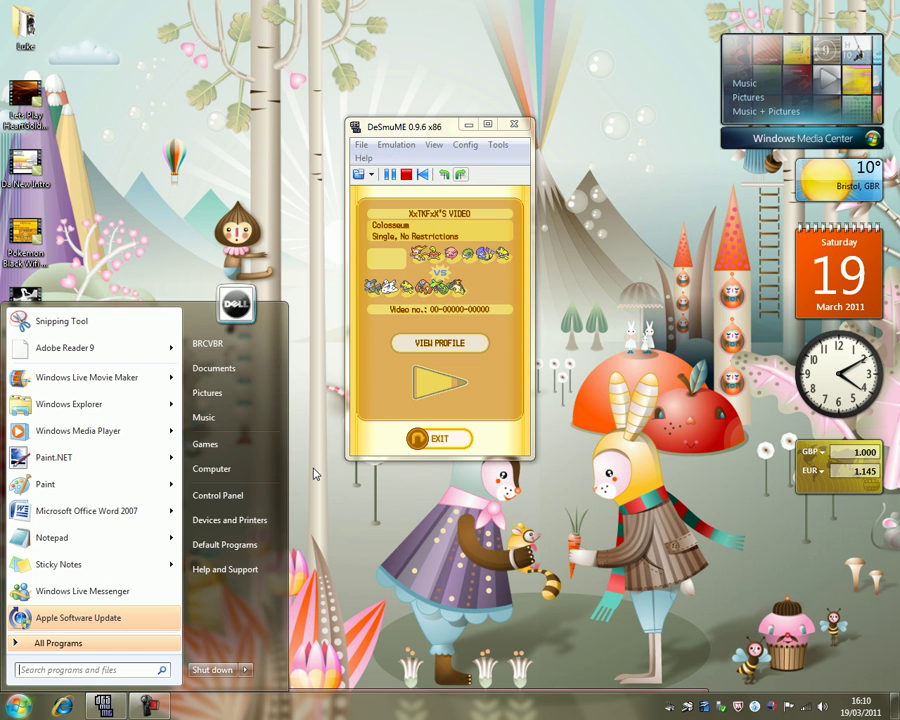
pyautogui.click(255, 468)
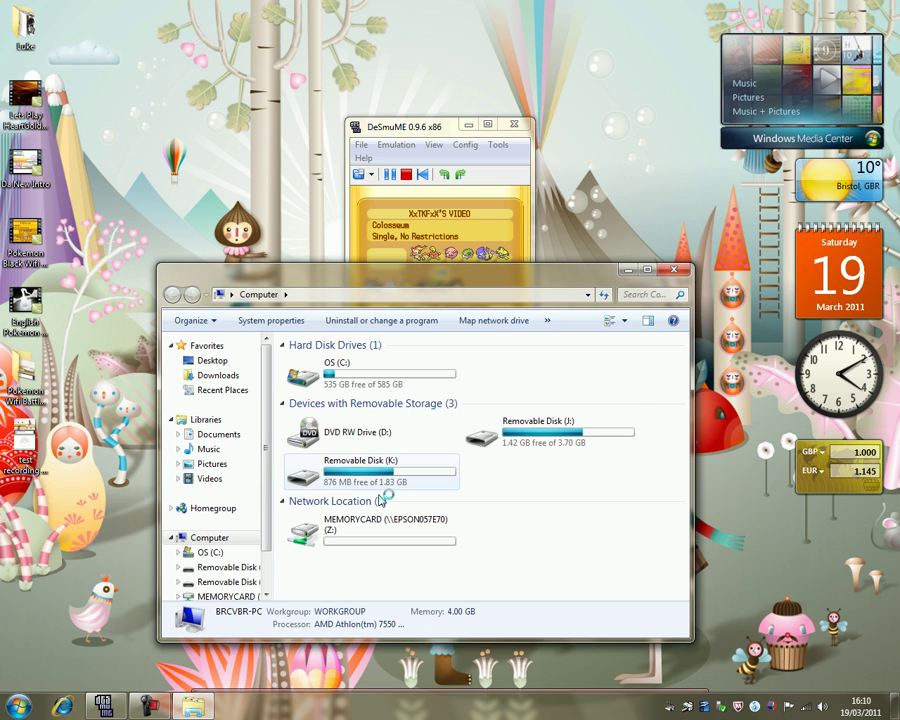
pyautogui.click(487, 432)
pyautogui.doubleClick(487, 432)
pyautogui.doubleClick(375, 448)
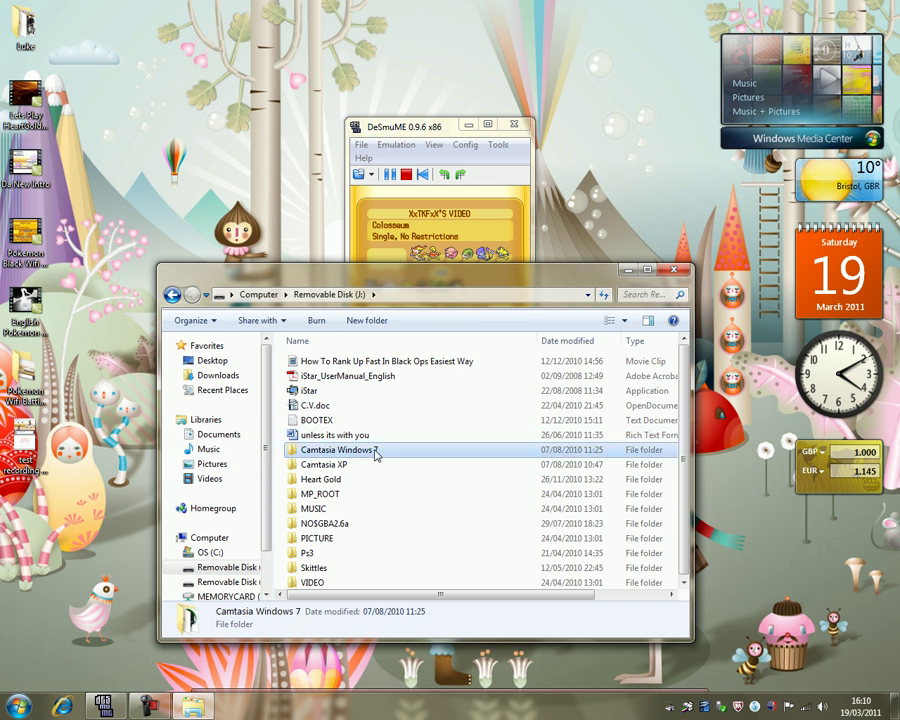
pyautogui.click(383, 410)
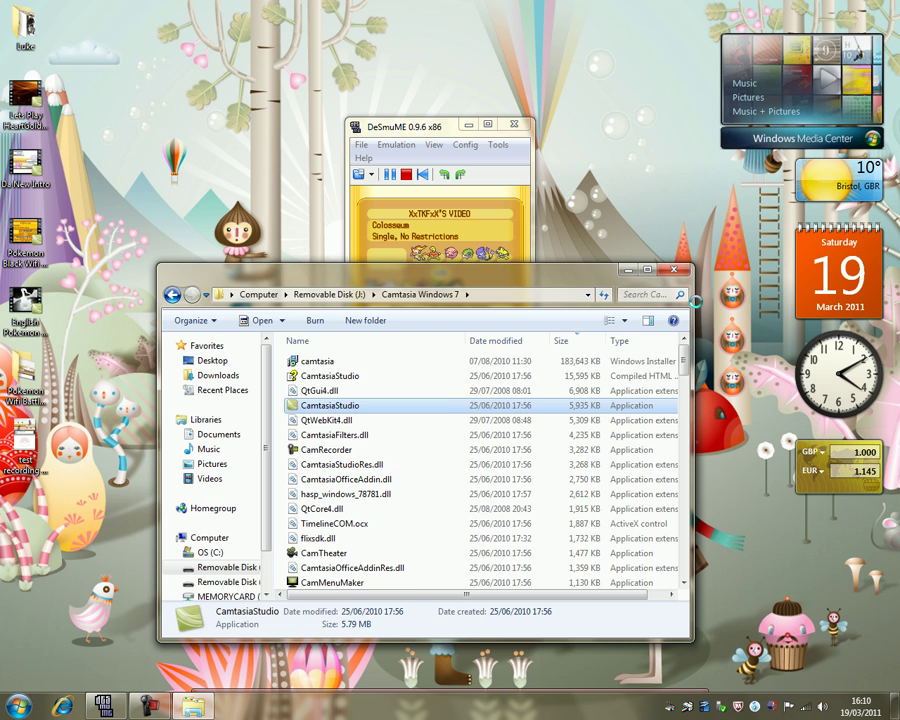
pyautogui.click(679, 269)
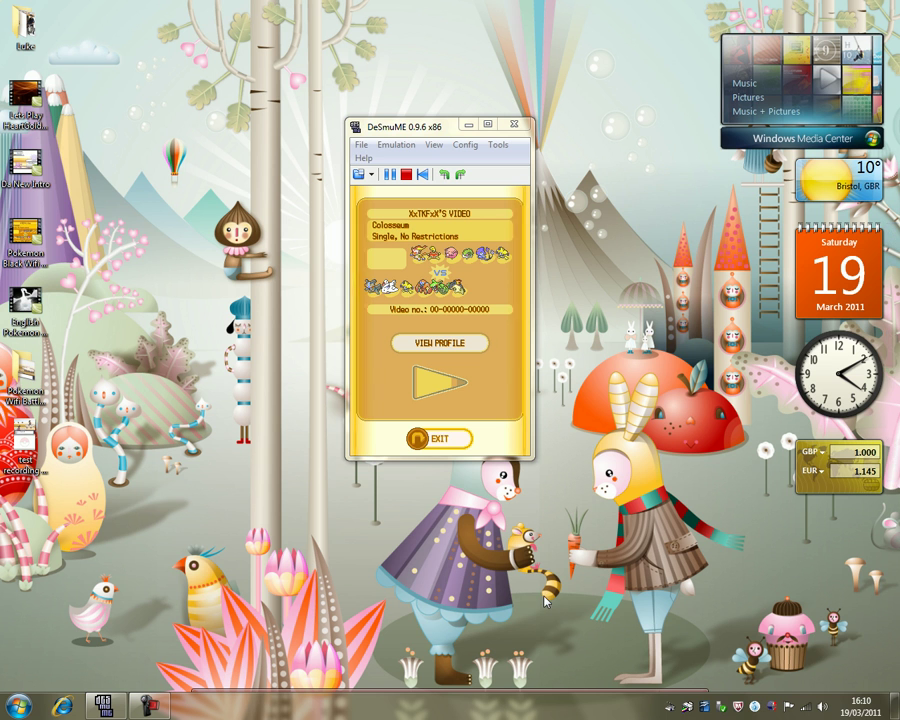
pyautogui.hotkey('alt', 'F4')
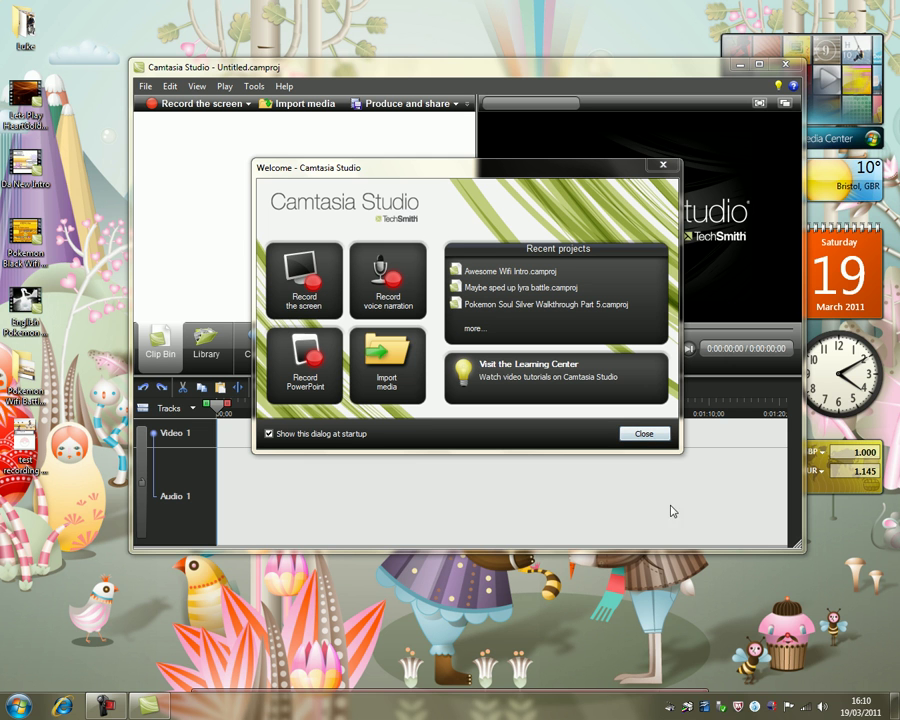
# Step: Dismiss the welcome dialog, import test recording in avi format.avi from the desktop and place it on the timeline at 256 x 384
pyautogui.click(658, 432)
pyautogui.moveTo(24, 442); pyautogui.dragTo(274, 235)
pyautogui.moveTo(183, 167); pyautogui.dragTo(188, 513)
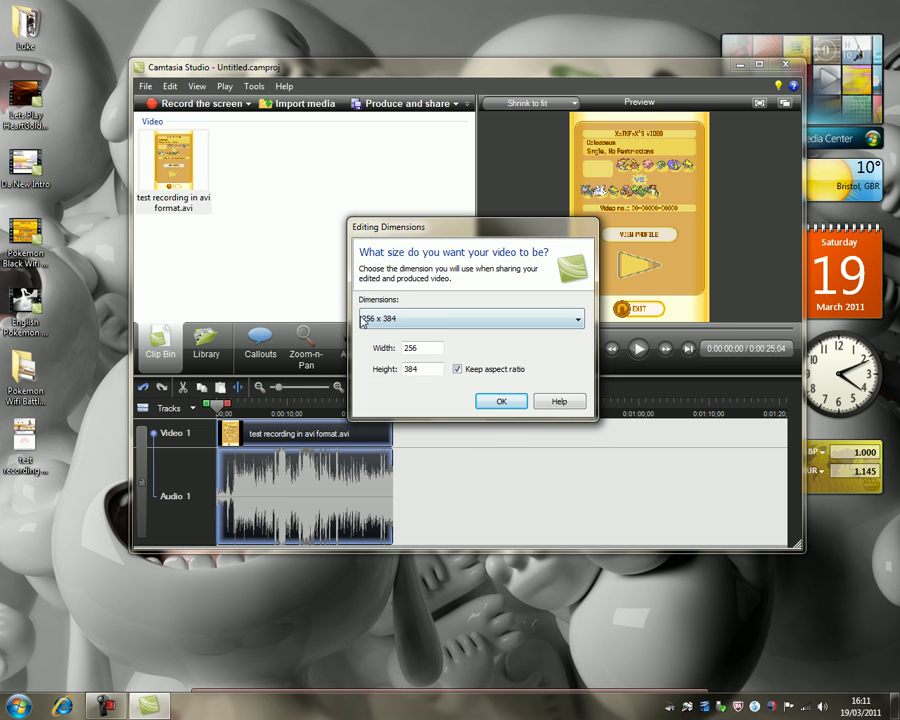
pyautogui.click(495, 401)
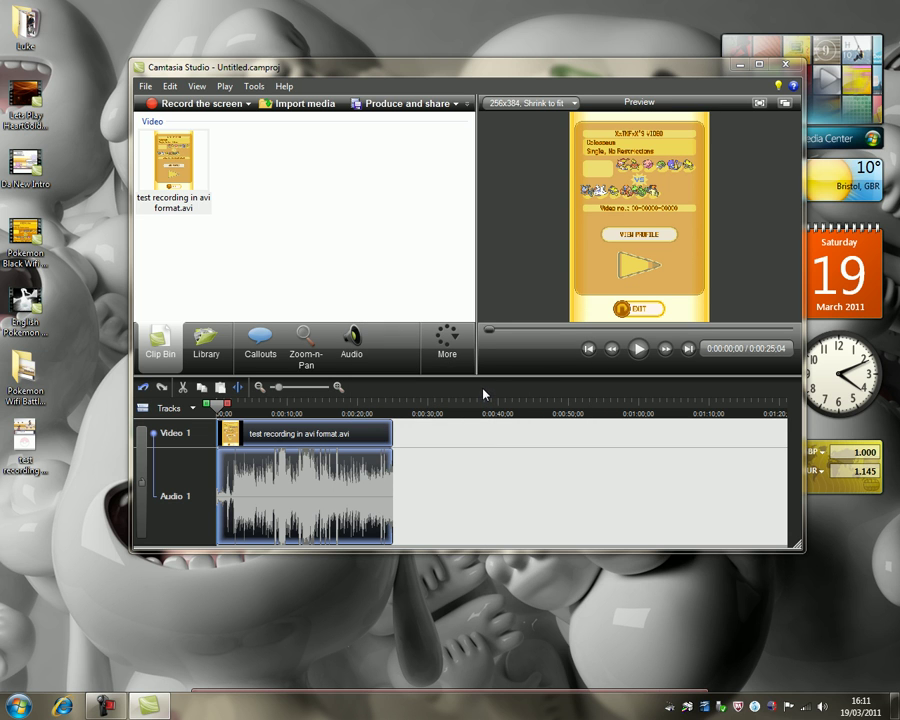
# Step: Try snapping the Zoom-n-Pan frame to the video edges at the start of the clip
pyautogui.click(306, 350)
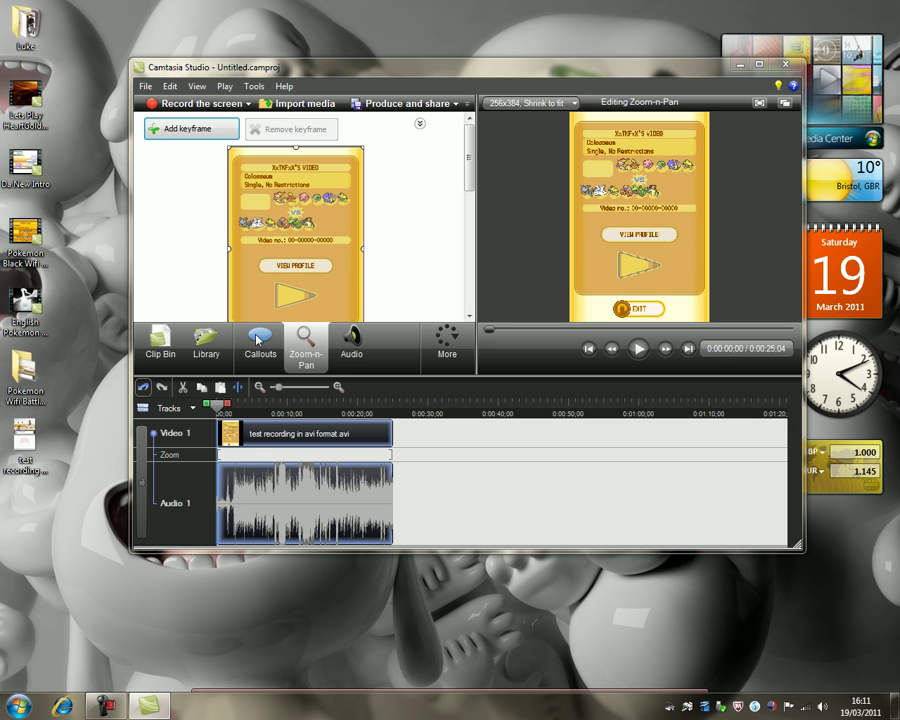
pyautogui.rightClick(300, 229)
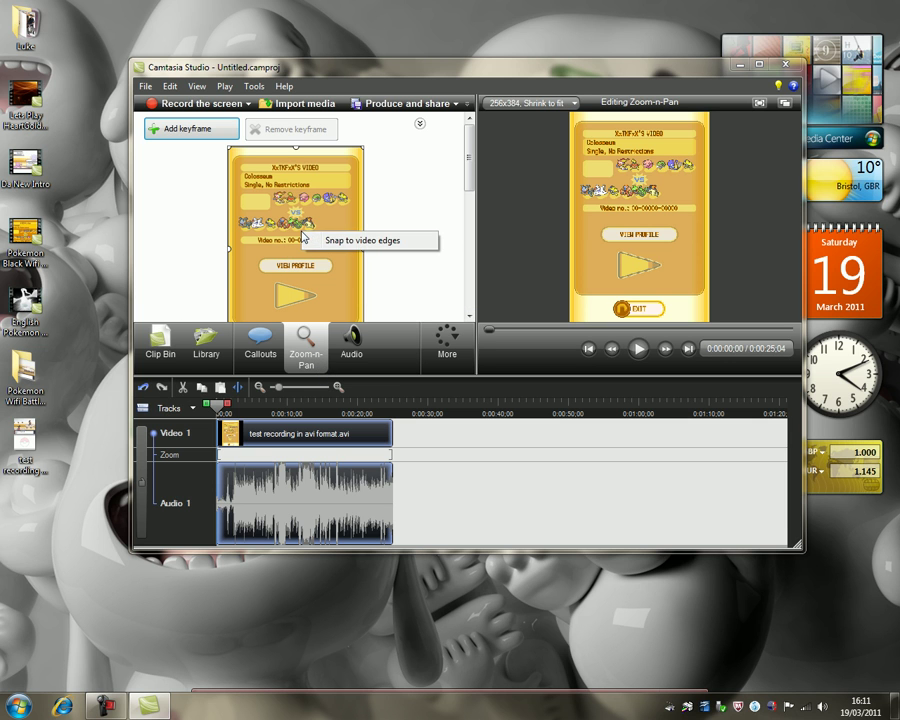
pyautogui.click(366, 244)
# Step: Set the project's editing dimensions to 1280 x 720, recommended for YouTube & HD
pyautogui.click(530, 103)
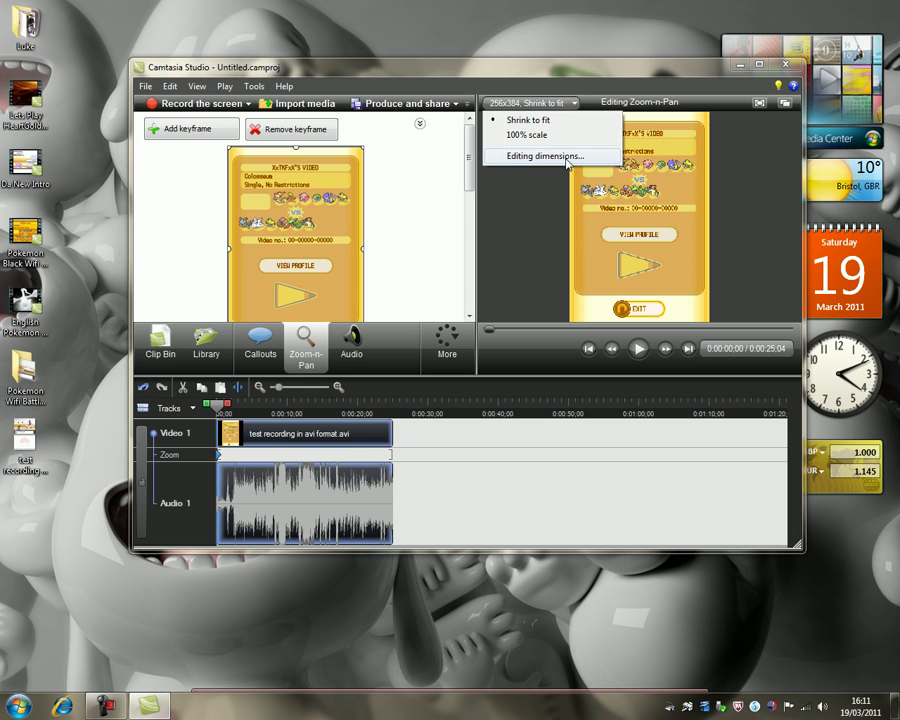
pyautogui.click(545, 156)
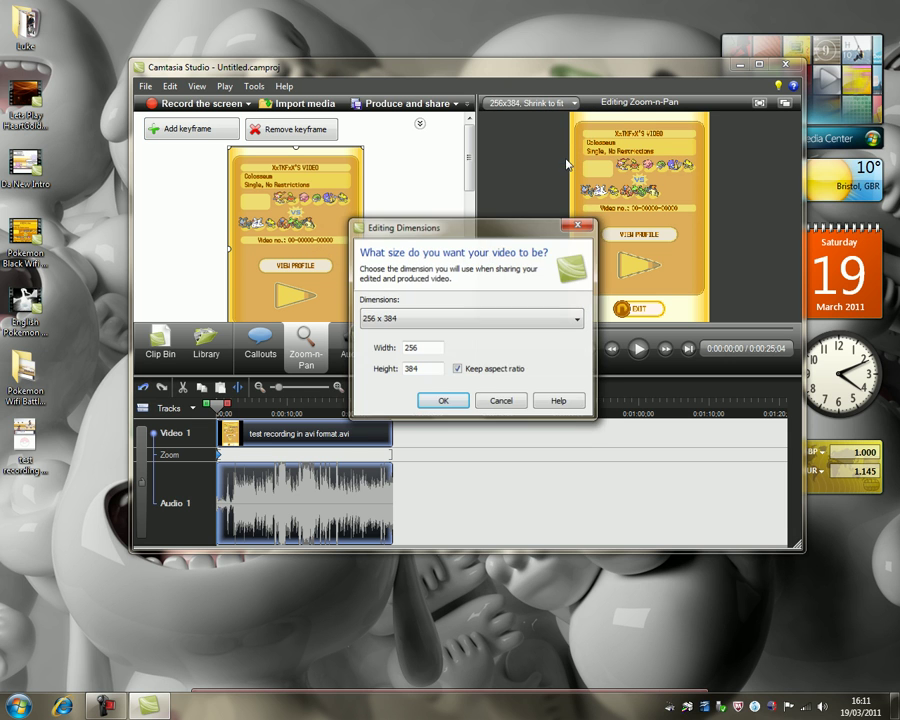
pyautogui.click(432, 320)
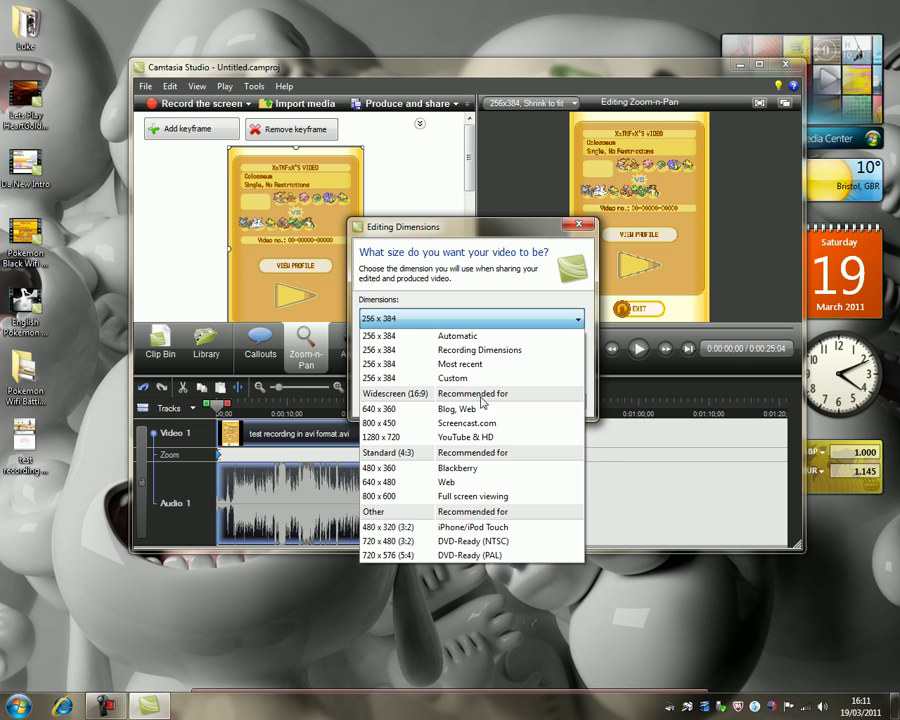
pyautogui.click(518, 447)
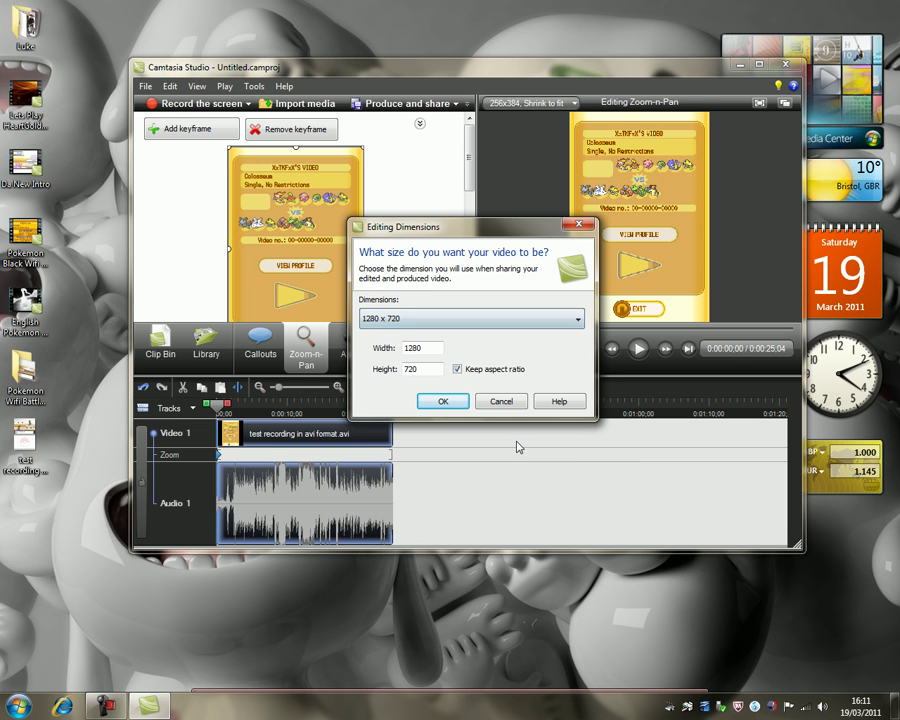
pyautogui.click(436, 399)
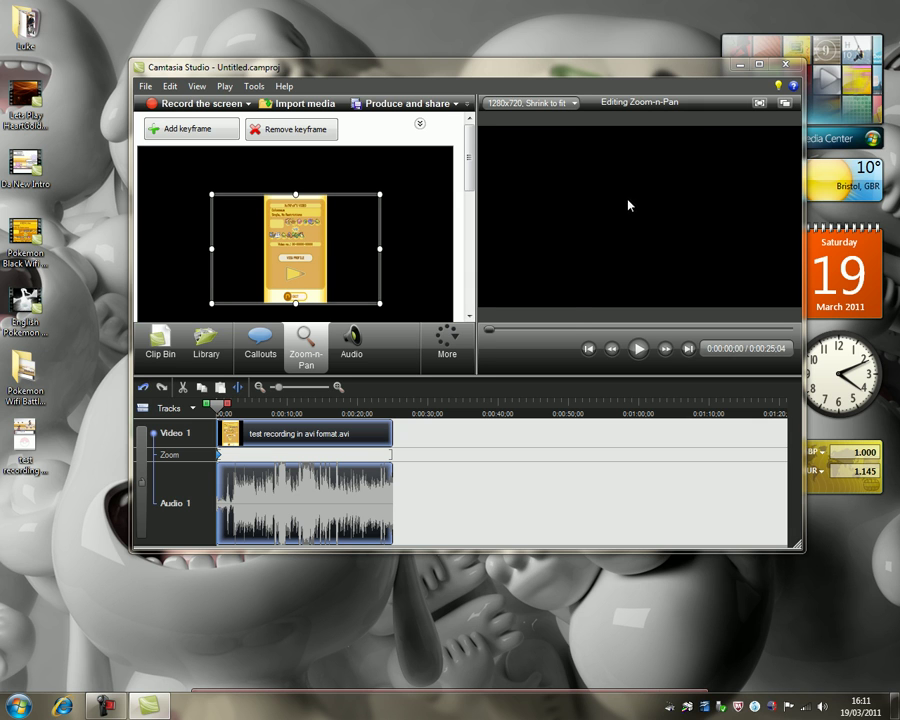
# Step: Try snapping the zoom frame to the video edges in the 1280 x 720 project
pyautogui.rightClick(292, 234)
pyautogui.click(338, 250)
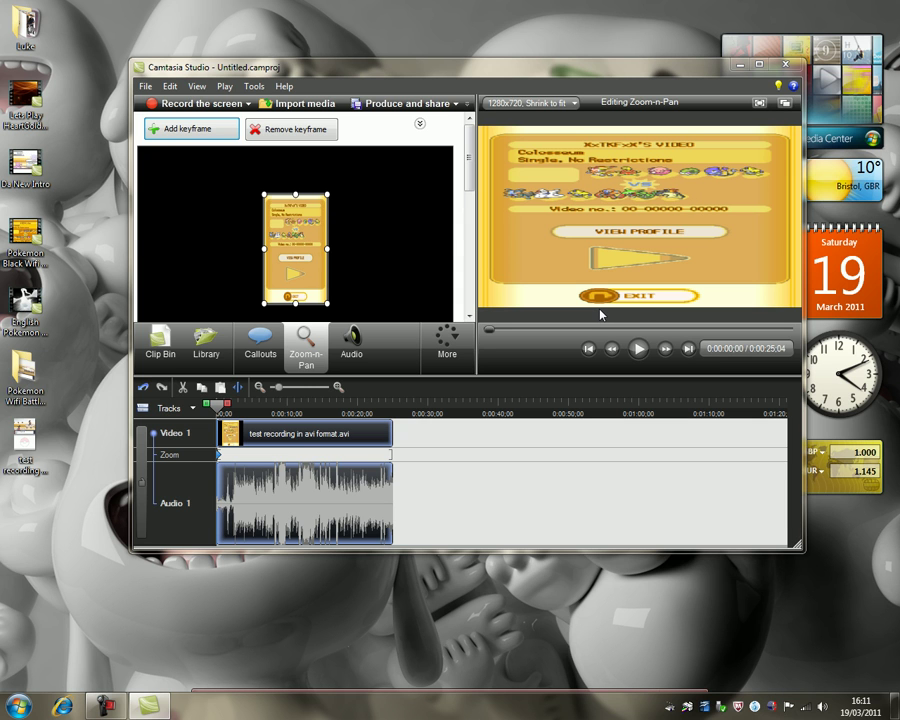
pyautogui.rightClick(327, 248)
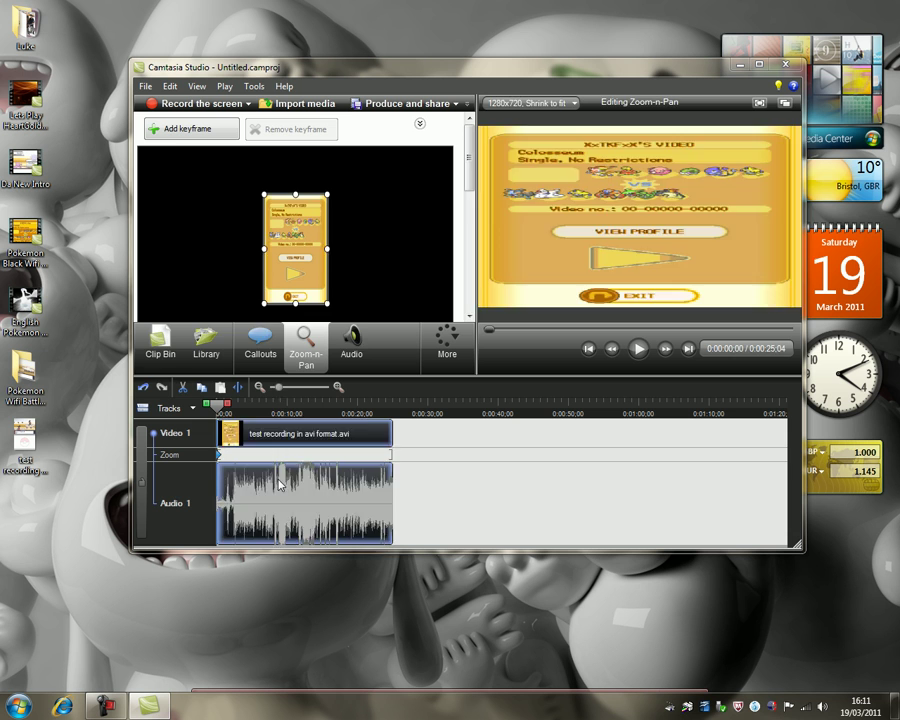
# Step: Delete the zoomed clip from the timeline and place the test recording from the Clip Bin there again
pyautogui.press('Delete')
pyautogui.click(160, 345)
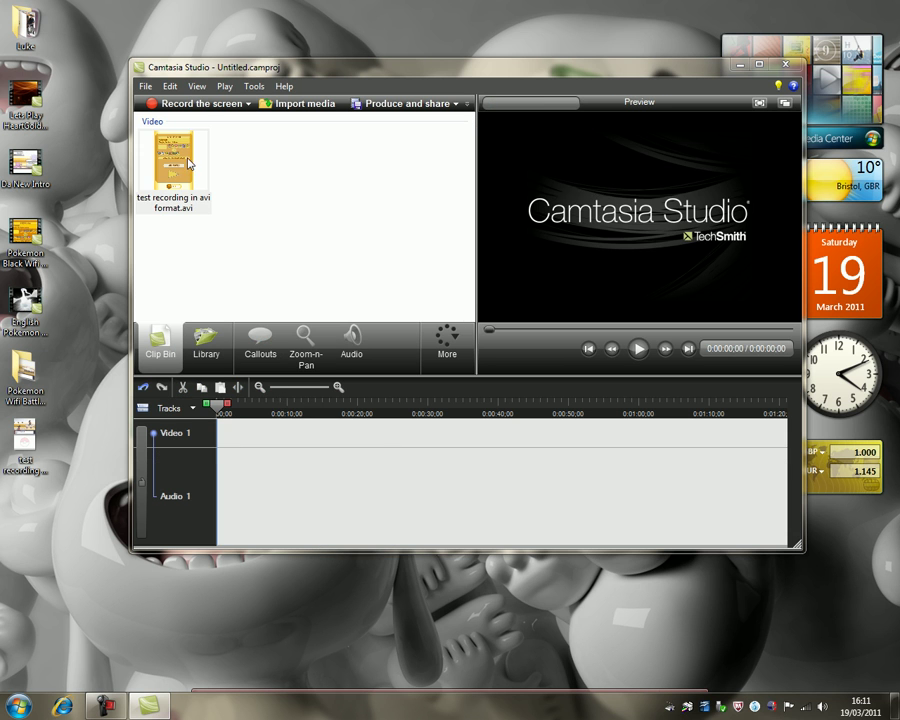
pyautogui.moveTo(188, 163); pyautogui.dragTo(218, 476)
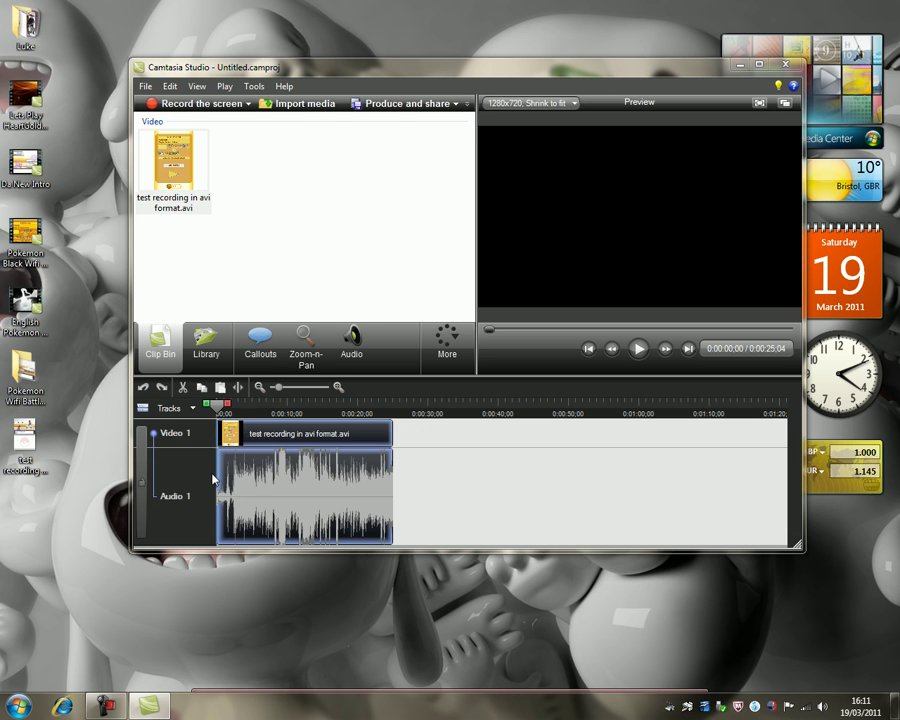
# Step: Try shrinking the Zoom-n-Pan frame and centring it over the game footage by hand
pyautogui.click(295, 343)
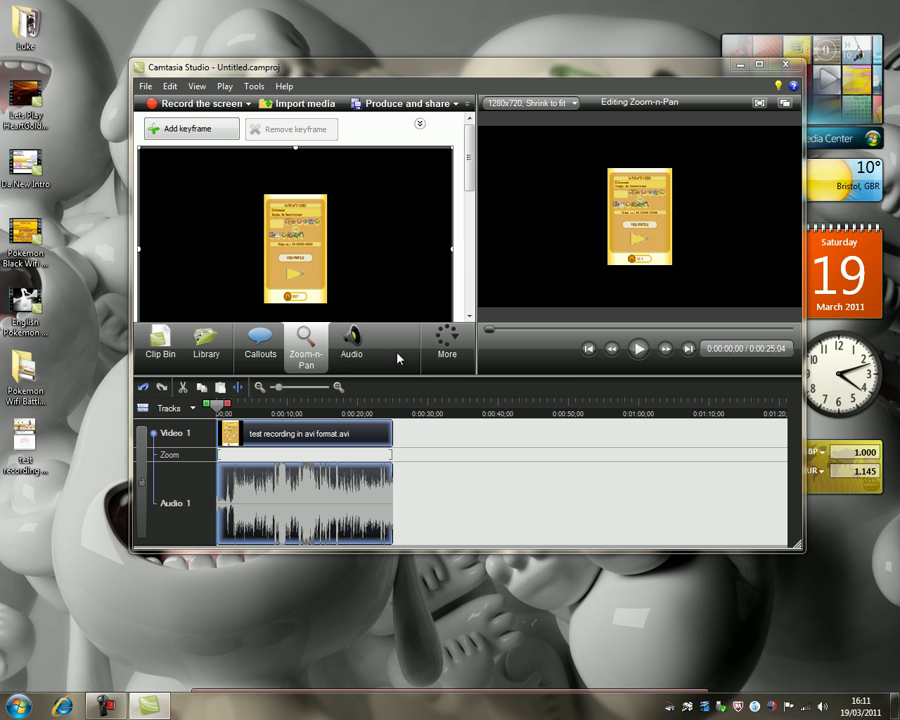
pyautogui.click(447, 345)
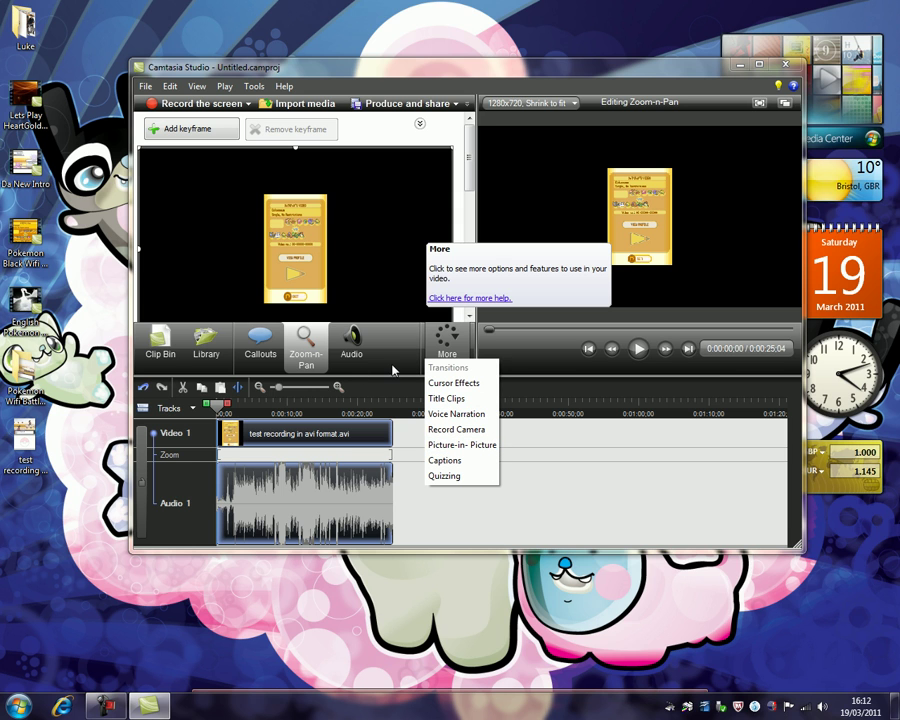
pyautogui.click(309, 279)
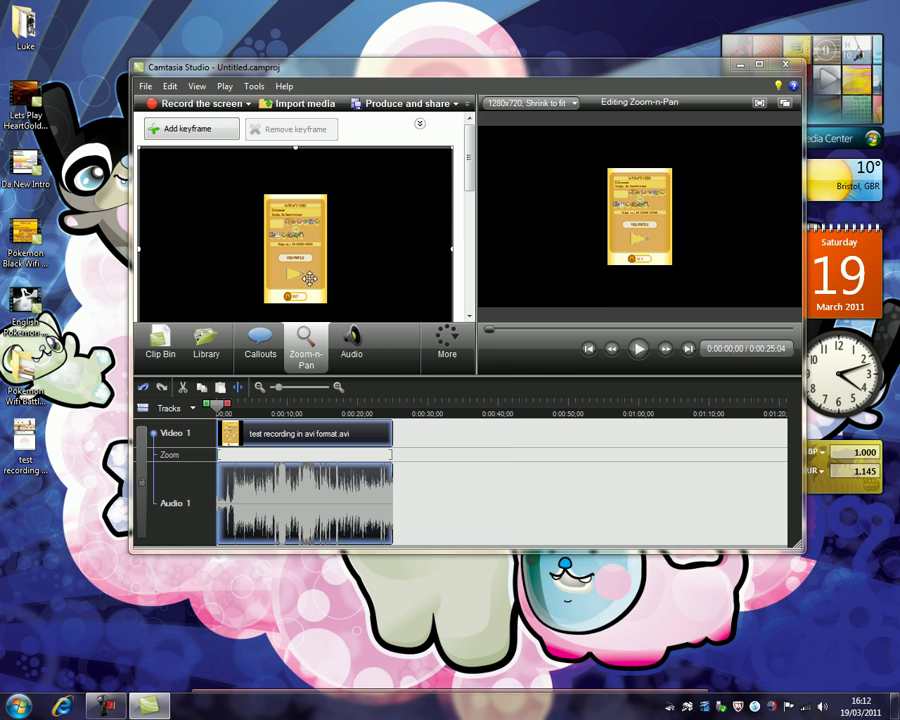
pyautogui.moveTo(455, 146); pyautogui.dragTo(382, 192)
pyautogui.moveTo(370, 294); pyautogui.dragTo(313, 224)
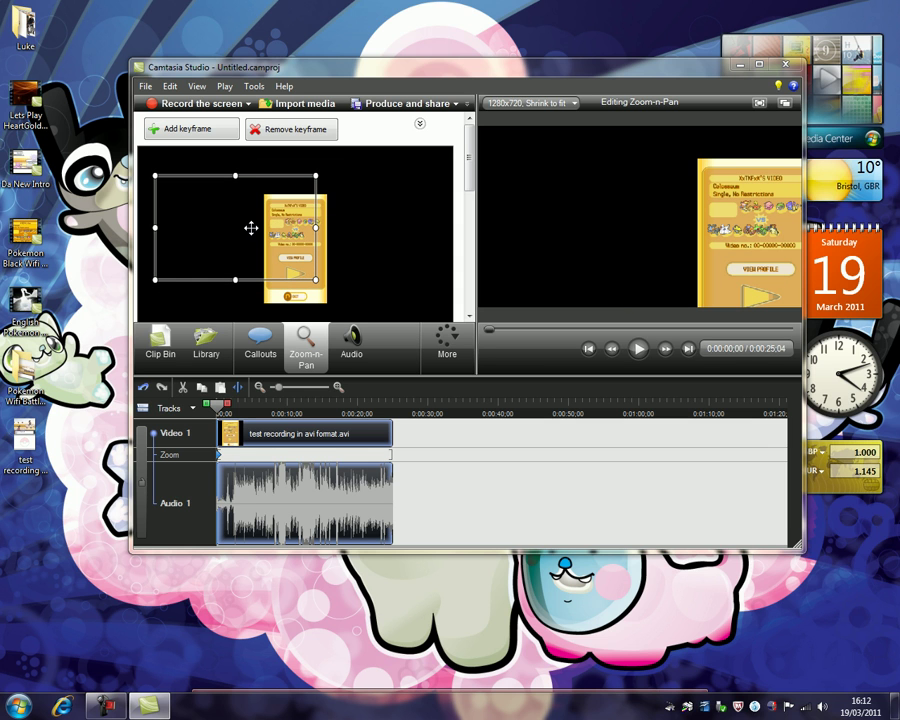
pyautogui.moveTo(310, 250); pyautogui.dragTo(383, 272)
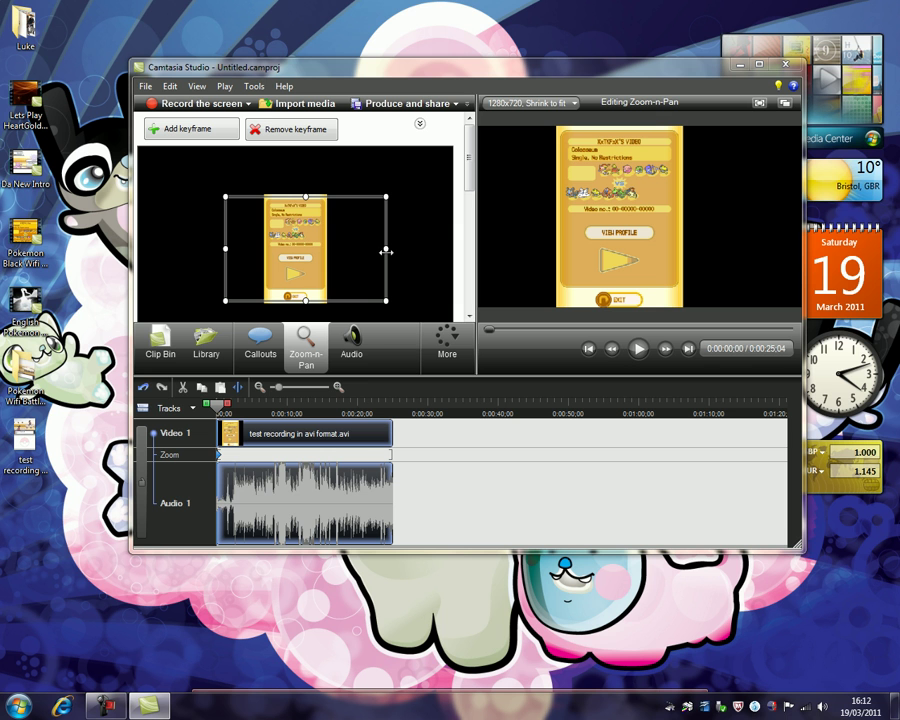
# Step: Place the test recording from the Clip Bin on the empty timeline and open its Zoom-n-Pan settings
pyautogui.click(148, 706)
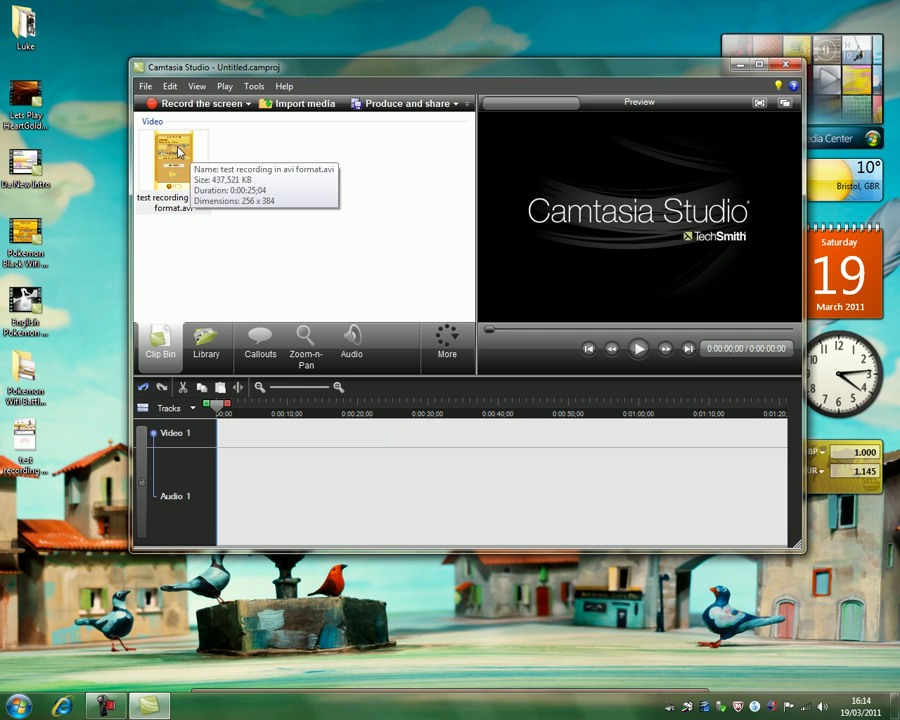
pyautogui.moveTo(172, 160); pyautogui.dragTo(252, 455)
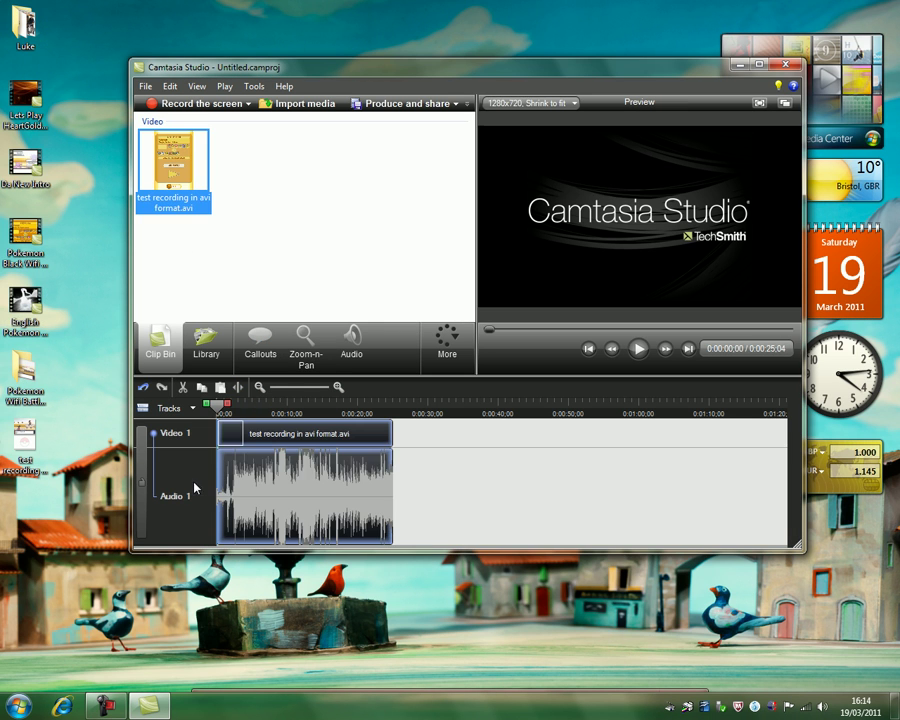
pyautogui.click(310, 355)
pyautogui.scroll(-1, 457, 137)
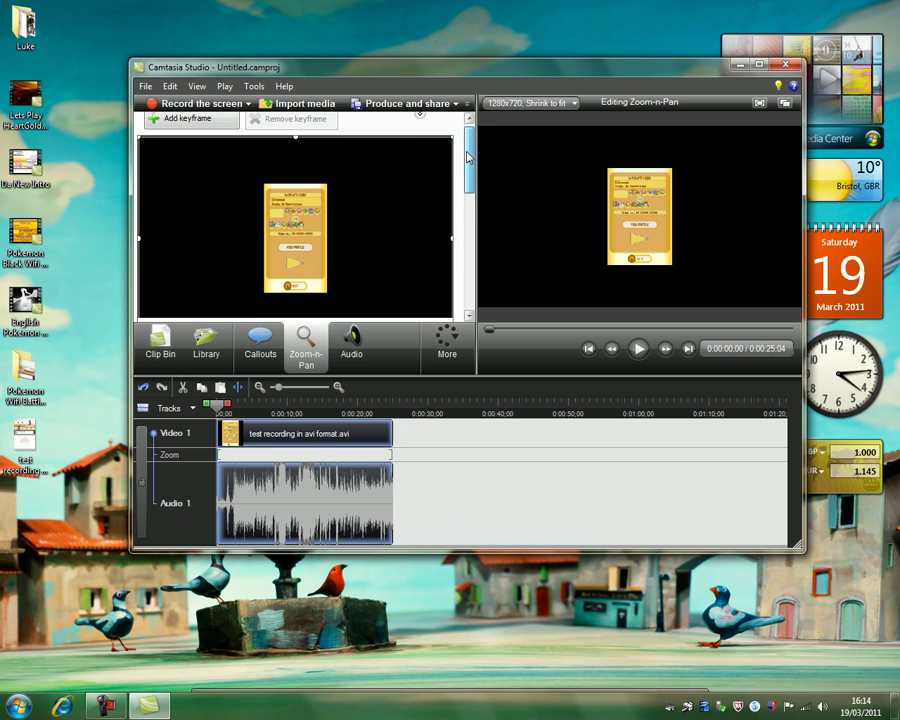
# Step: Try framing the upper DS screen by resizing and repositioning the zoom frame by hand
pyautogui.moveTo(452, 134); pyautogui.dragTo(329, 213)
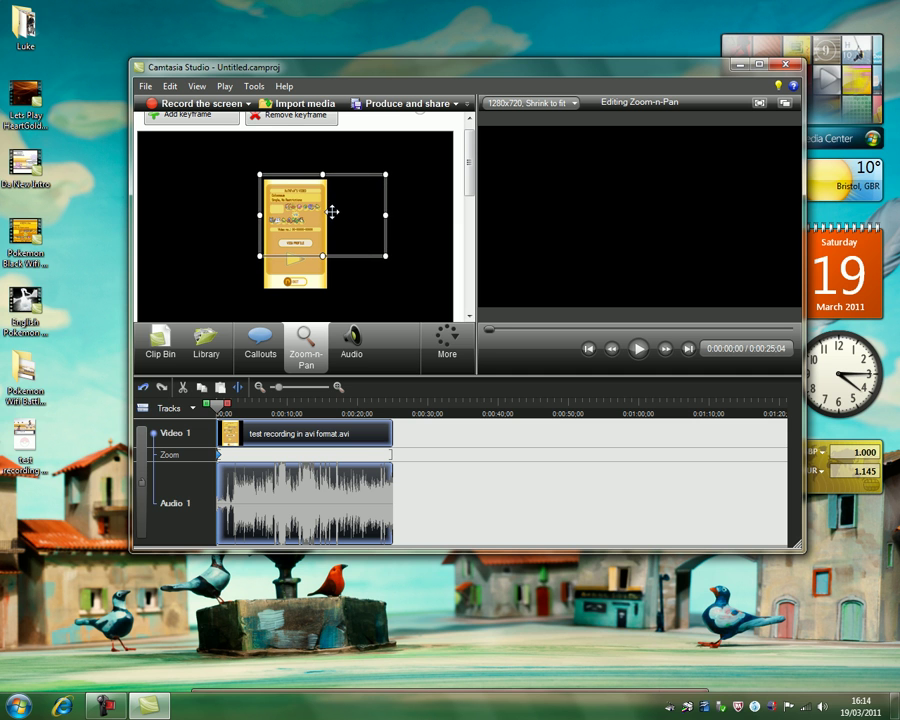
pyautogui.moveTo(385, 256); pyautogui.dragTo(351, 236)
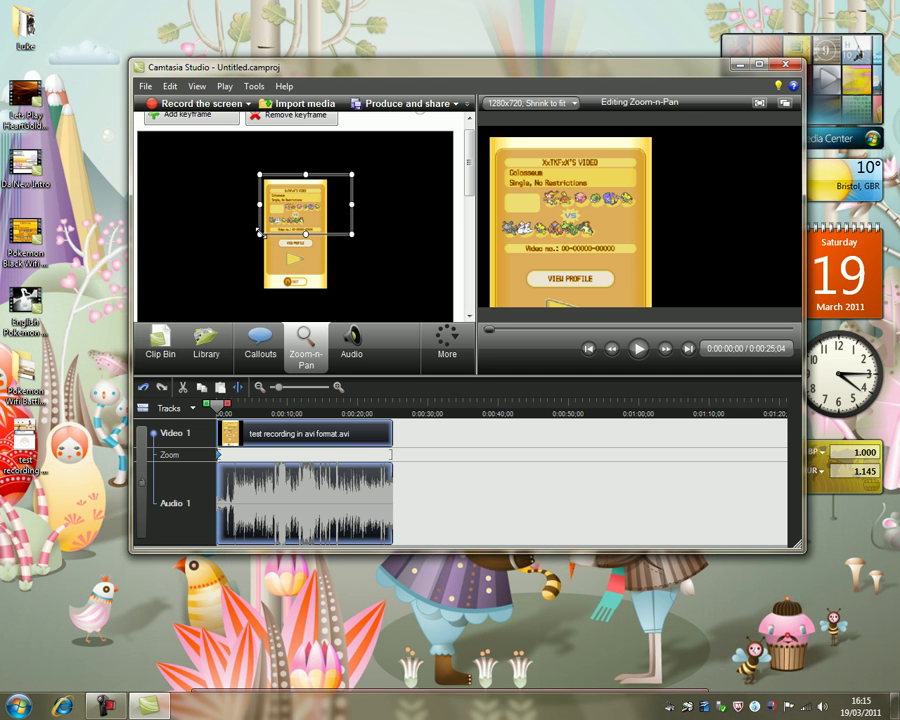
pyautogui.moveTo(258, 232); pyautogui.dragTo(239, 221)
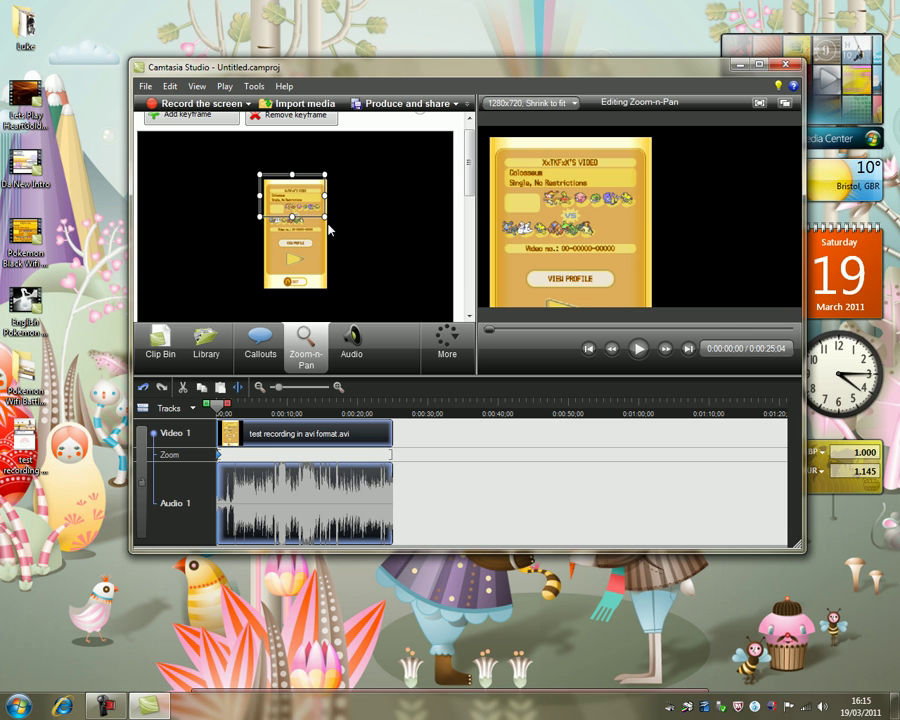
pyautogui.moveTo(306, 214); pyautogui.dragTo(316, 233)
pyautogui.moveTo(258, 208); pyautogui.dragTo(250, 207)
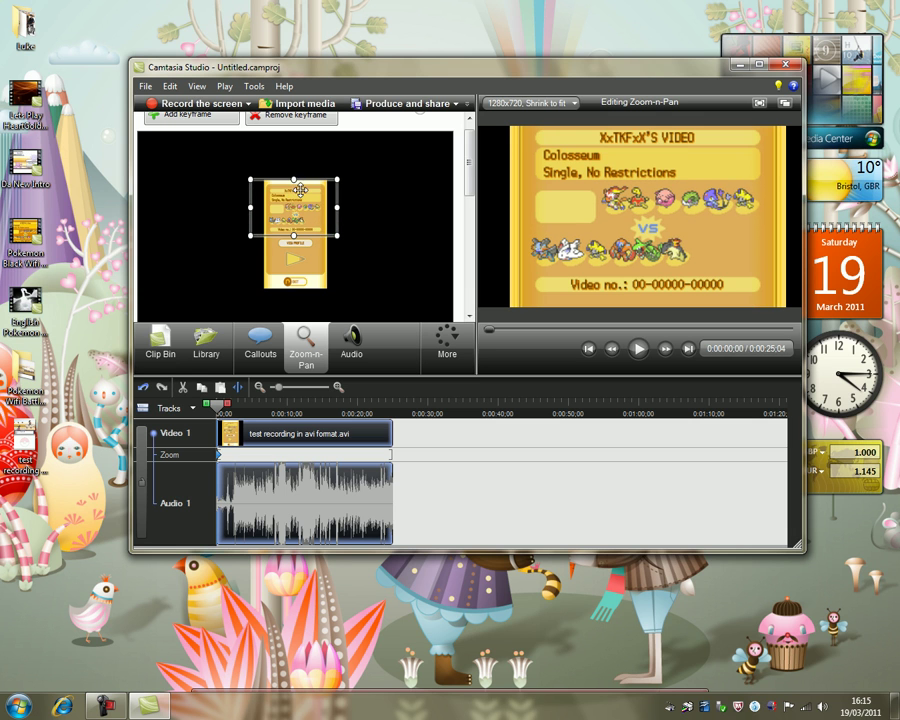
pyautogui.moveTo(314, 233); pyautogui.dragTo(322, 232)
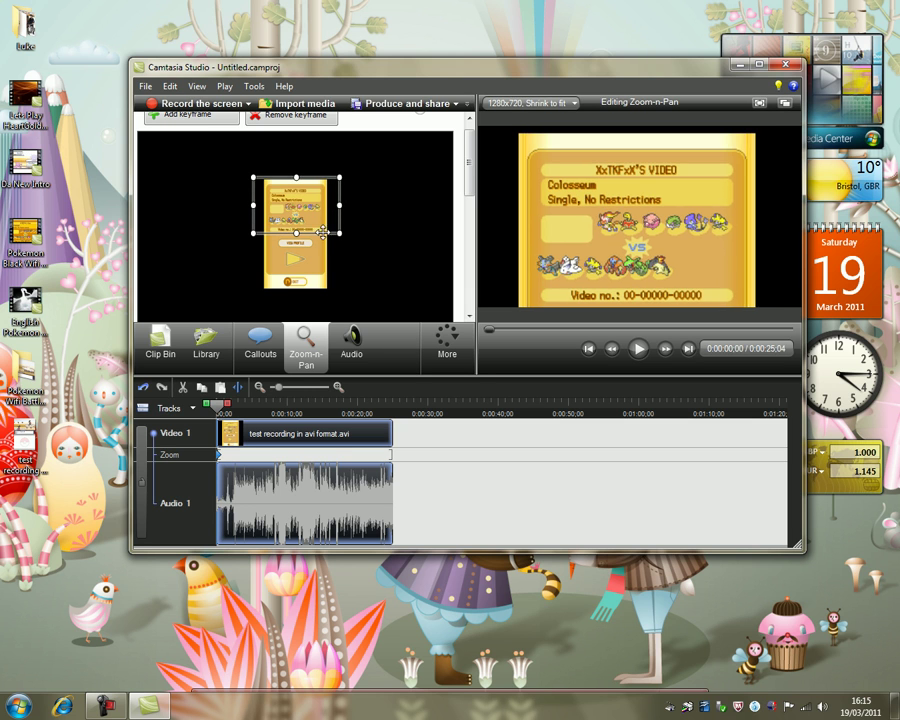
# Step: Snap the zoom frame to the video edges and raise its lower edge so it covers only the upper DS screen
pyautogui.rightClick(268, 198)
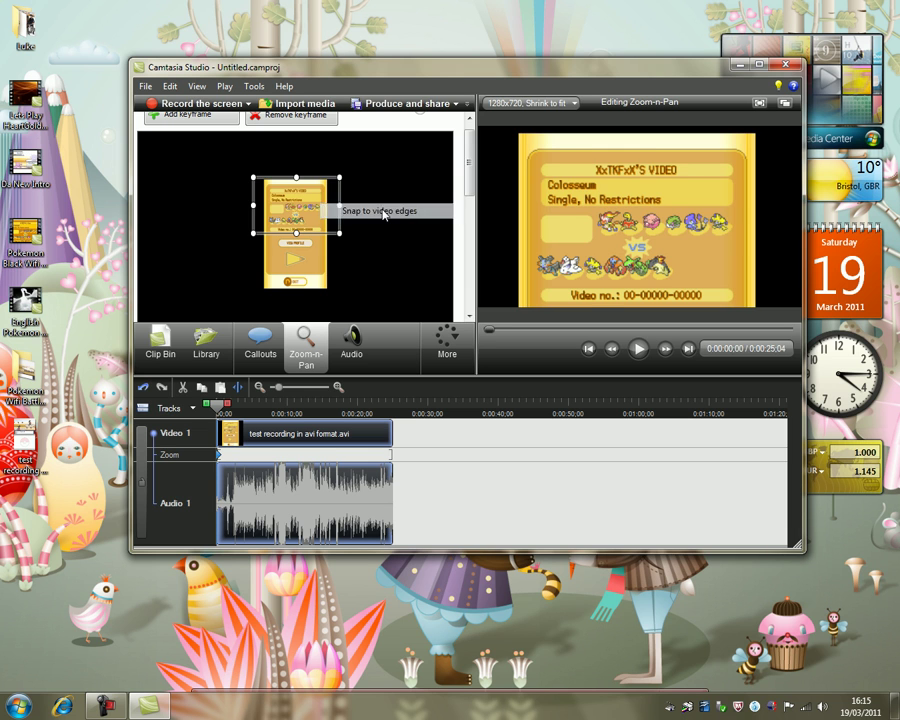
pyautogui.click(376, 213)
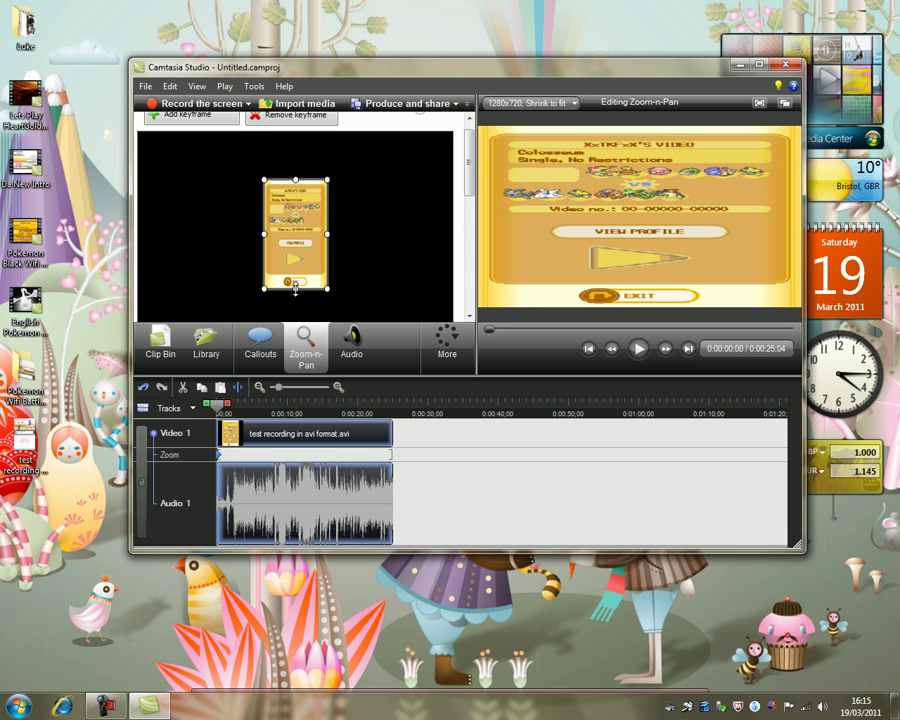
pyautogui.moveTo(295, 286); pyautogui.dragTo(303, 234)
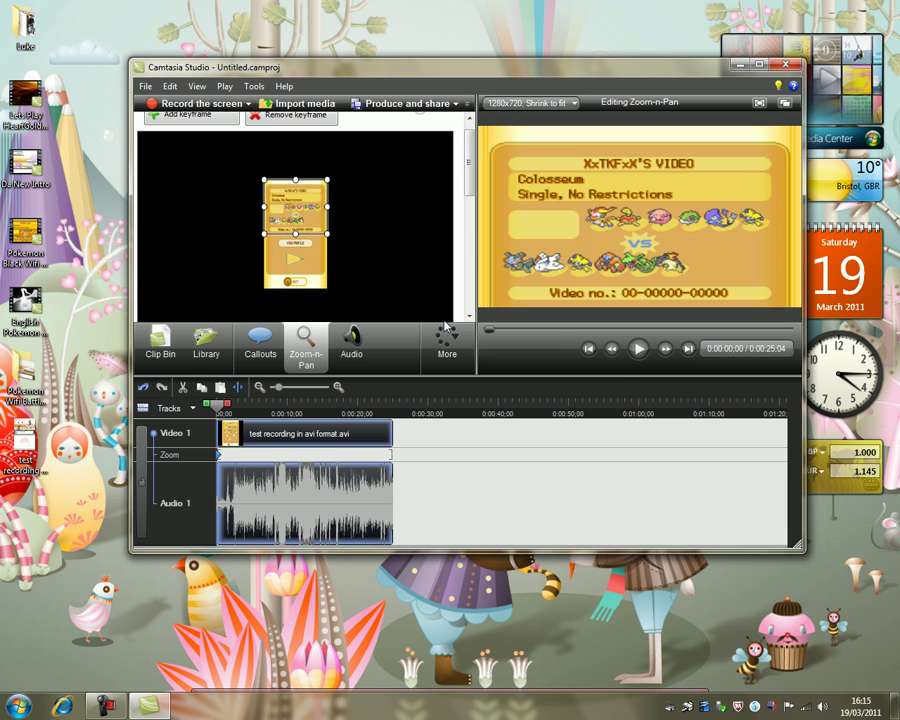
# Step: Play parts of the battle to check the upper-screen zoom, and return the playhead to the start
pyautogui.click(546, 330)
pyautogui.press('space')
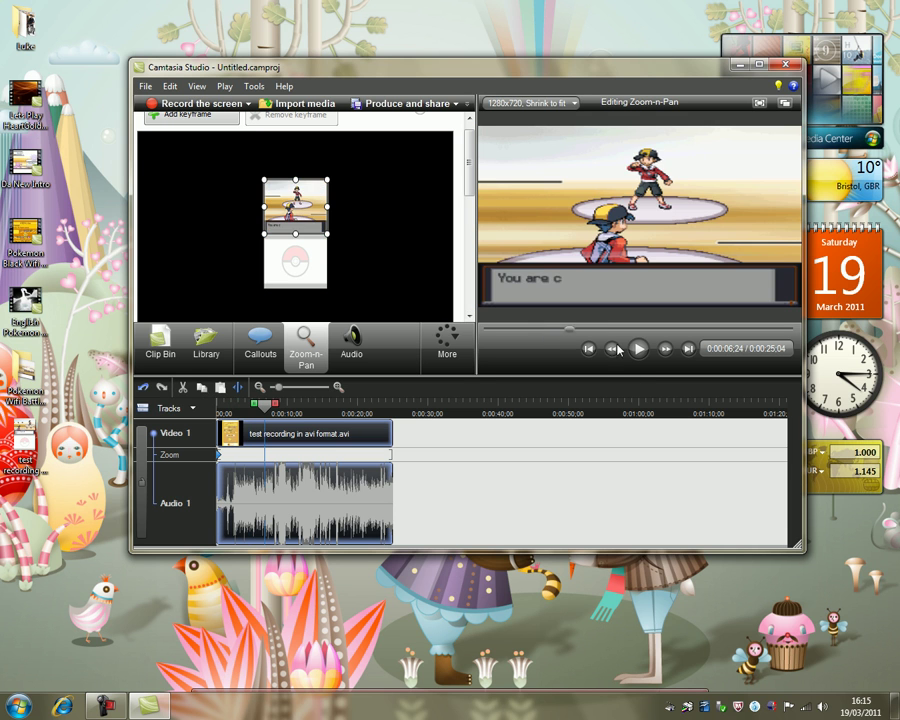
pyautogui.press('space')
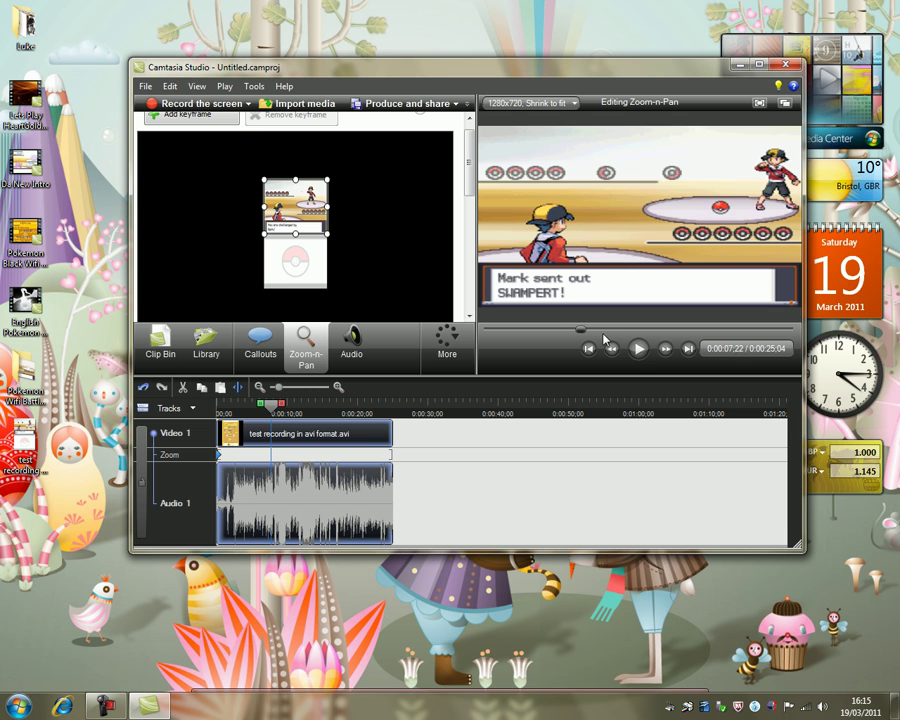
pyautogui.press('space')
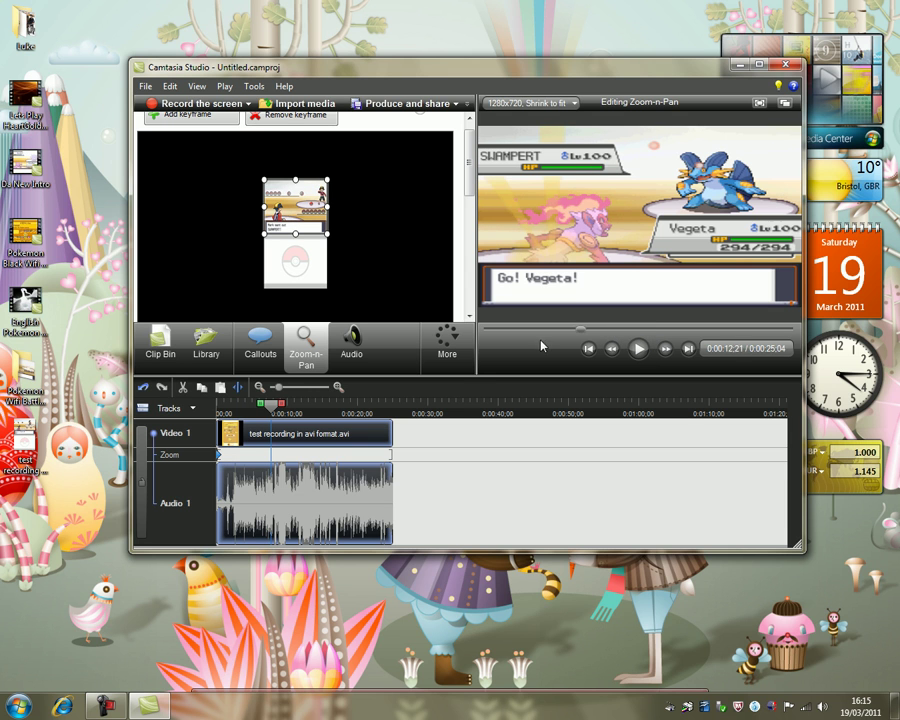
pyautogui.click(587, 349)
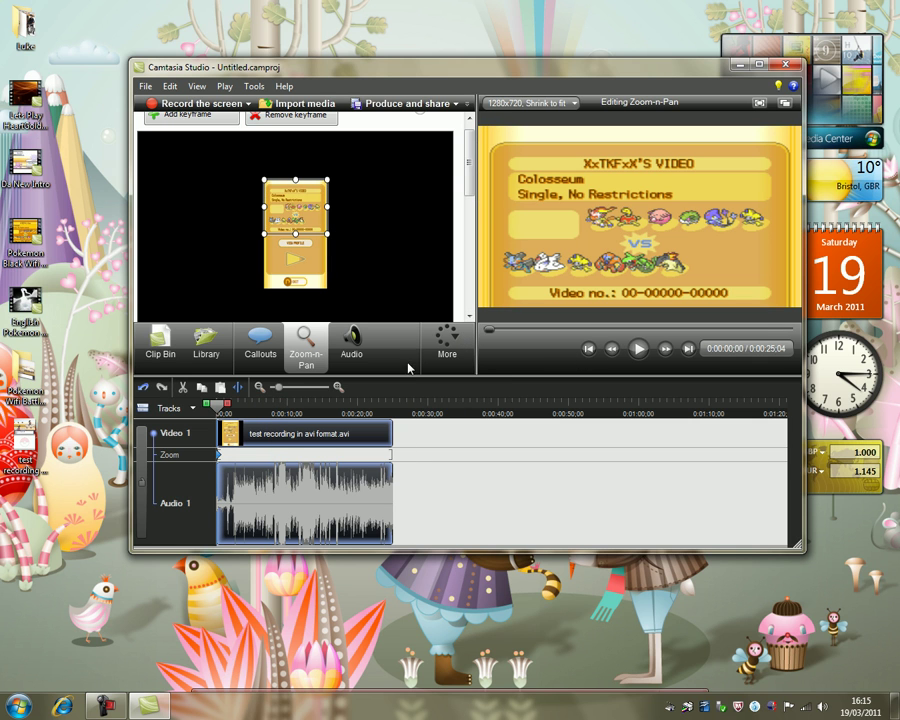
# Step: Walk through the Production Wizard with the Wifi battles preset and the production name bnmhmdjm, and cancel before producing
pyautogui.click(458, 112)
pyautogui.click(436, 124)
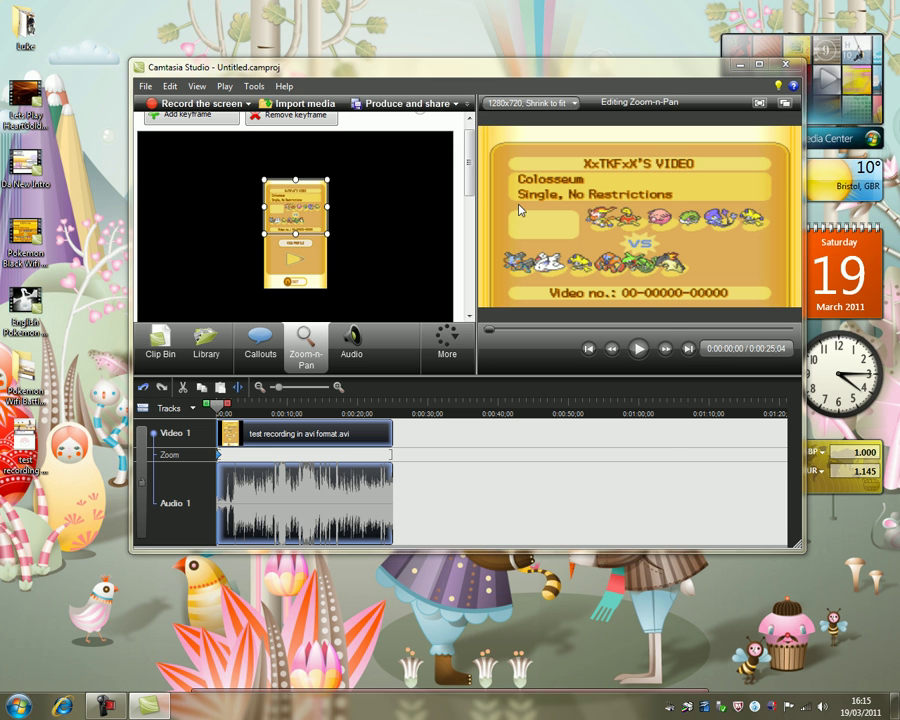
pyautogui.click(516, 166)
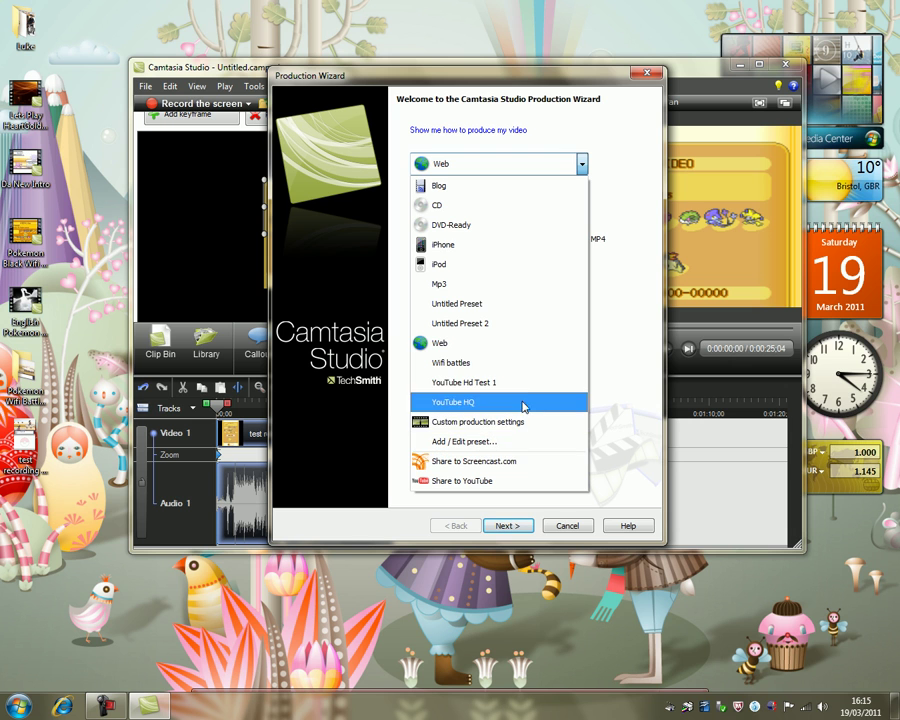
pyautogui.click(508, 365)
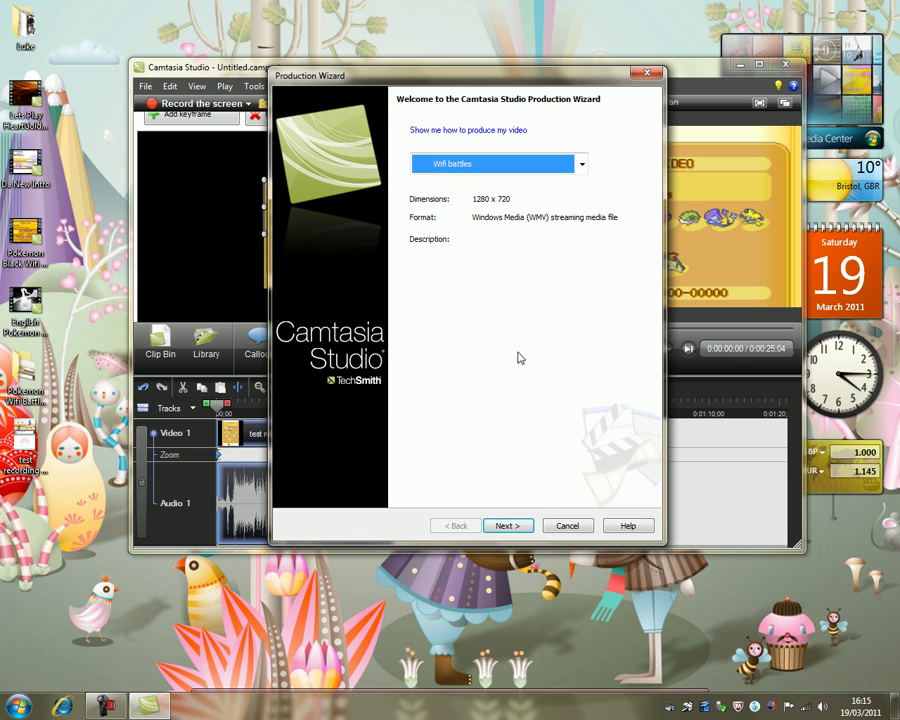
pyautogui.click(517, 527)
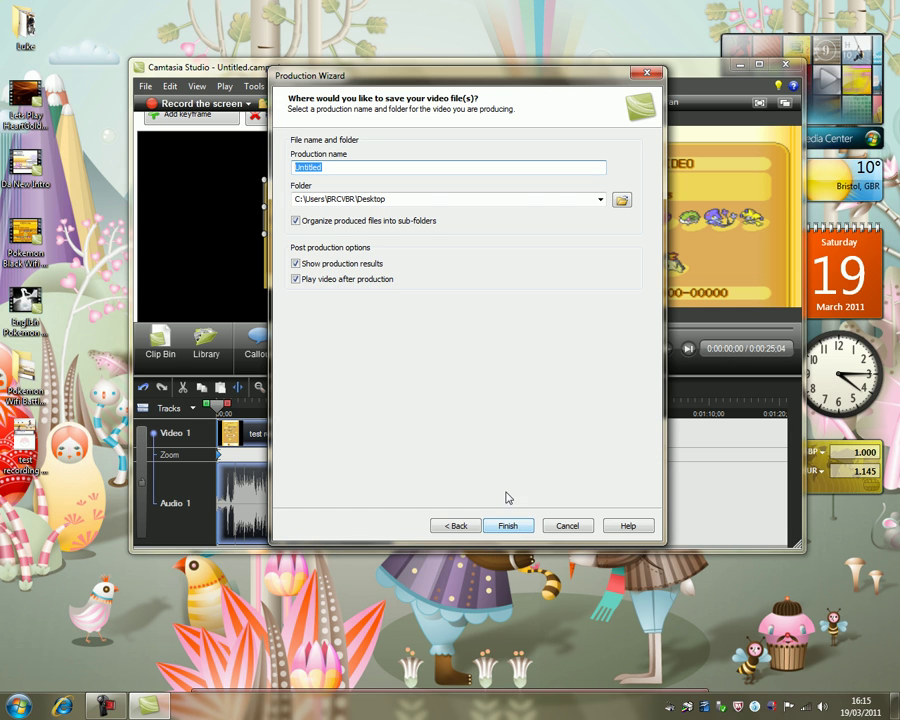
pyautogui.write('bnmhmdjm')
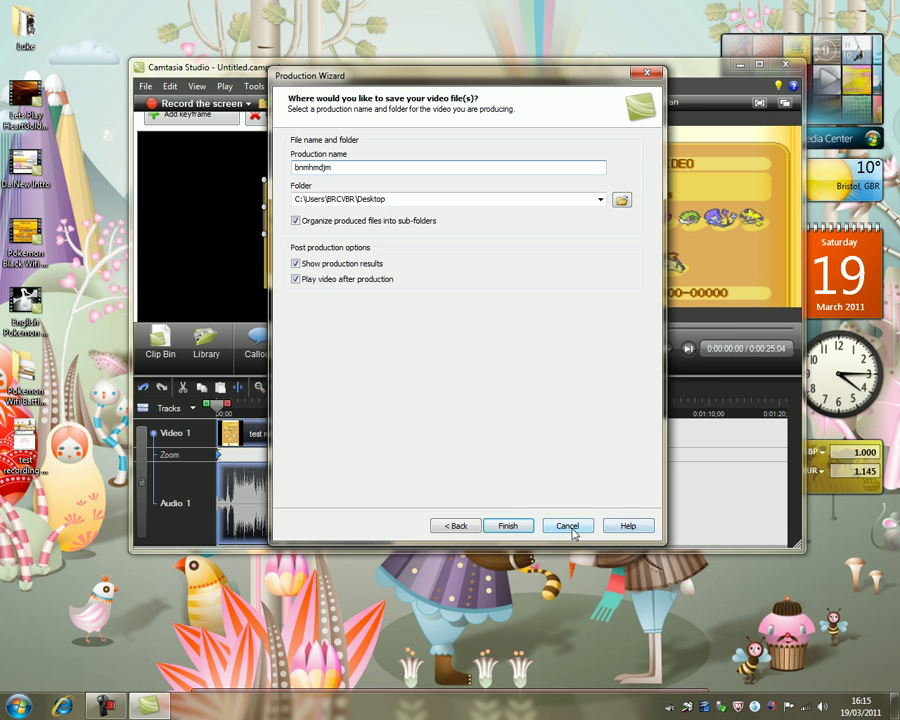
pyautogui.click(567, 526)
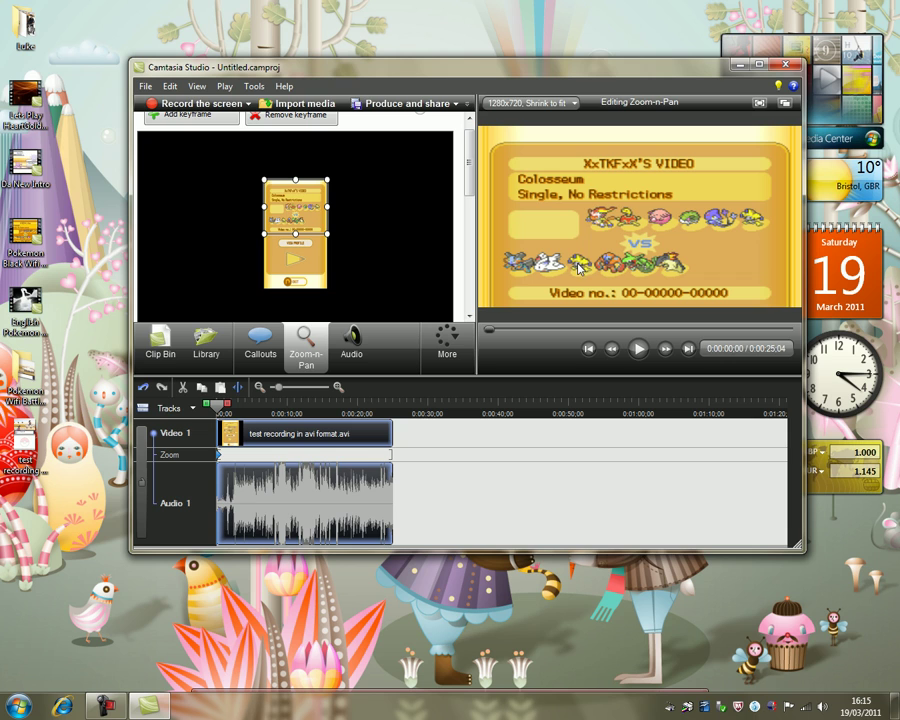
# Step: Close Camtasia Studio and delete the test recording in avi format file from the desktop
pyautogui.click(785, 67)
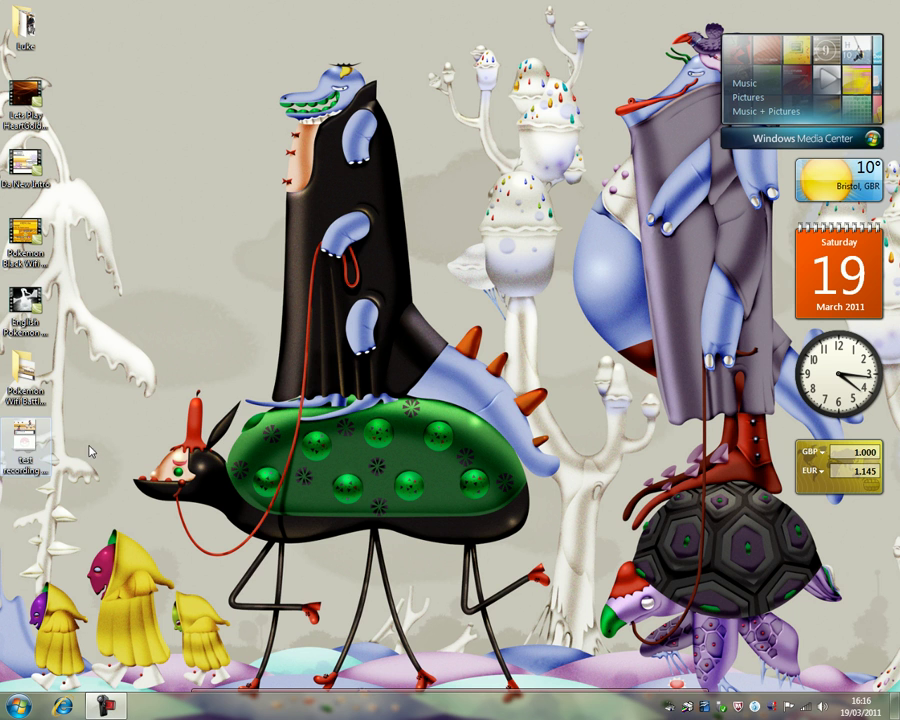
pyautogui.moveTo(90, 452); pyautogui.dragTo(313, 398)
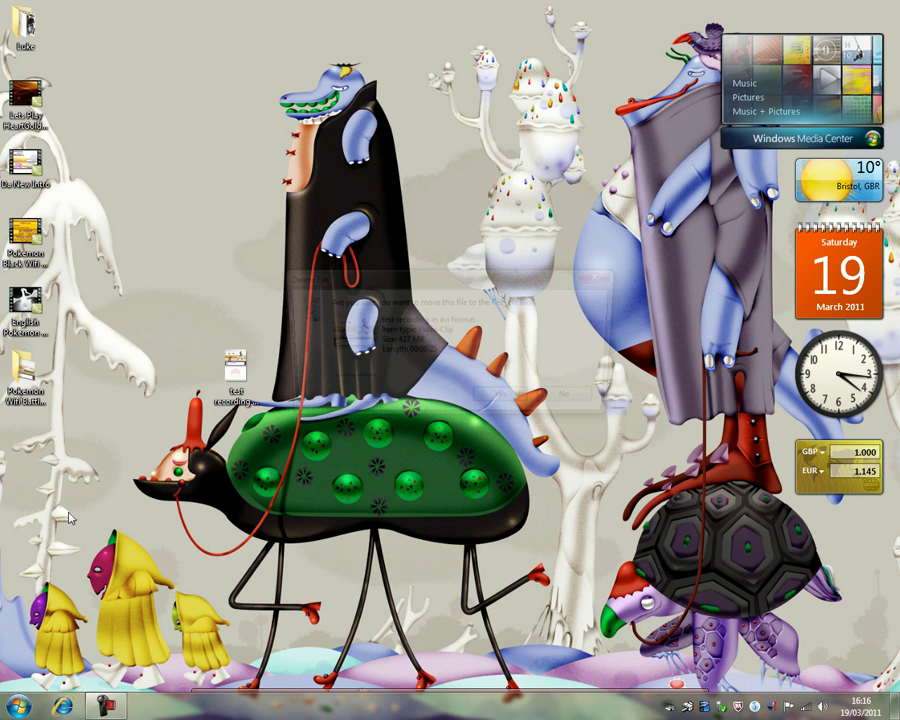
pyautogui.press('Delete')
pyautogui.click(518, 405)
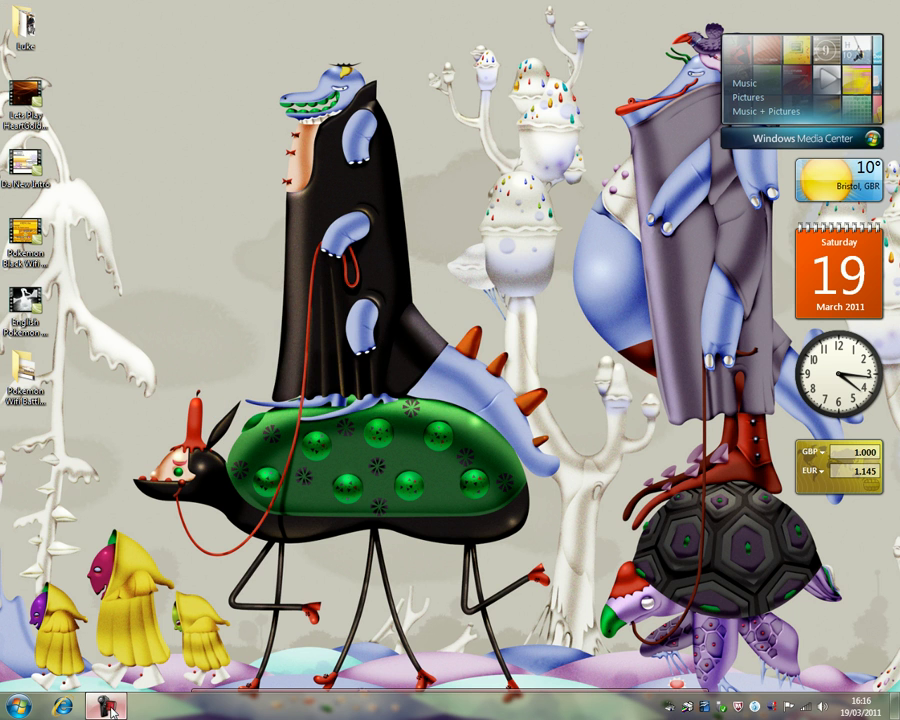